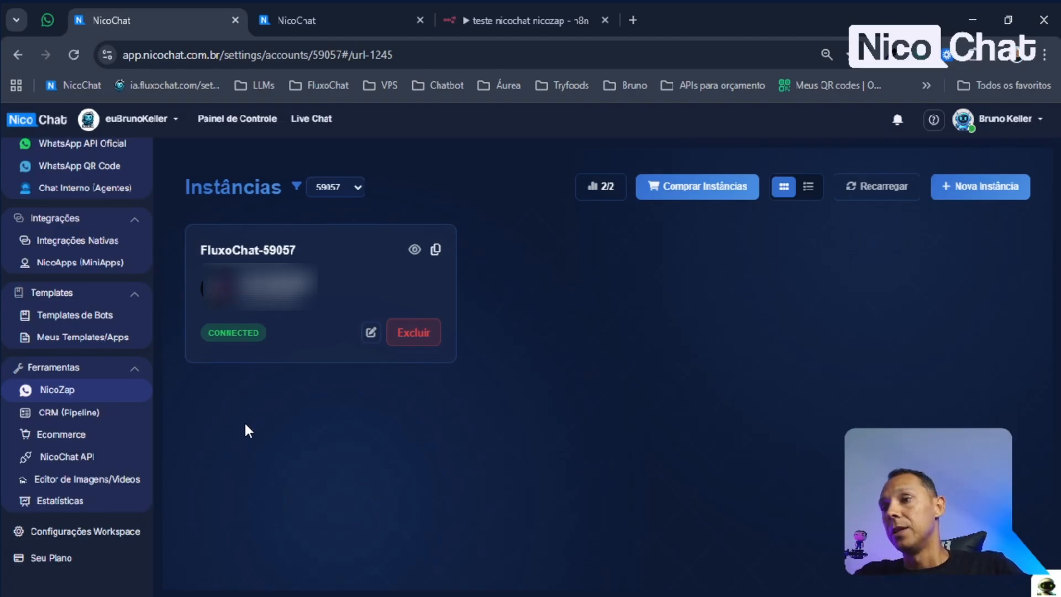
# Open the webhook manager for the FluxoChat-59057 instance and start a new Connection webhook, ready for its URL
pyautogui.click(371, 331)
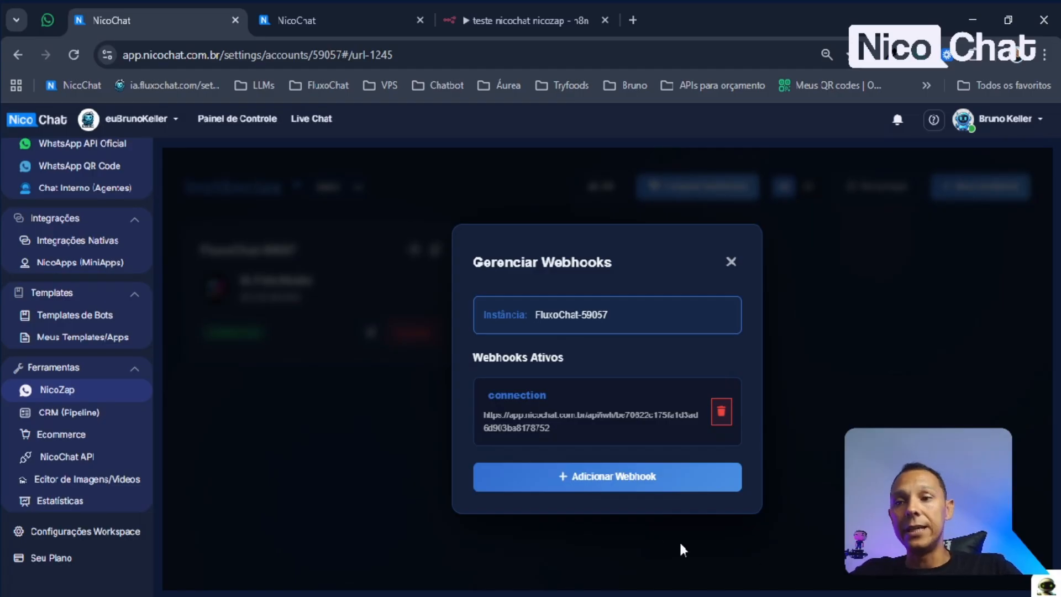
pyautogui.click(626, 491)
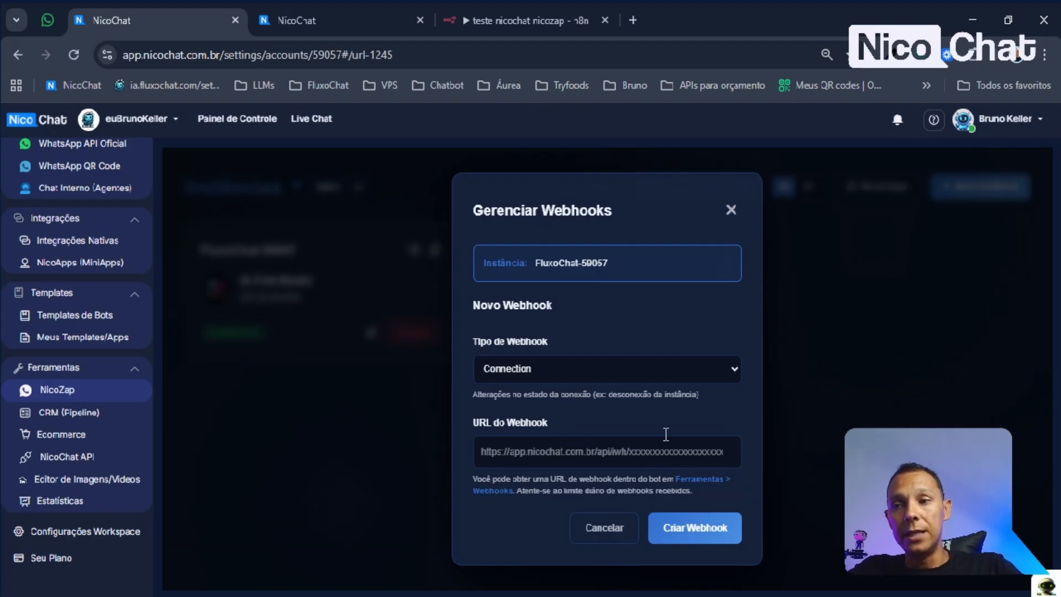
pyautogui.click(550, 452)
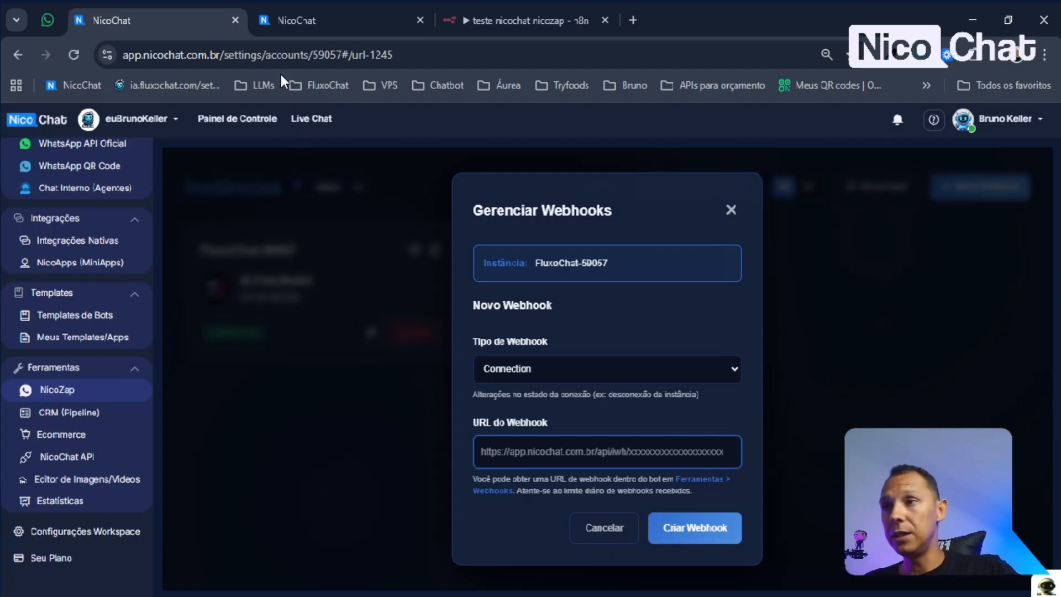
# Switch to the flow's inbound webhooks and examine the payload of the newest entry in the NicoZap webhook's logs
pyautogui.click(307, 15)
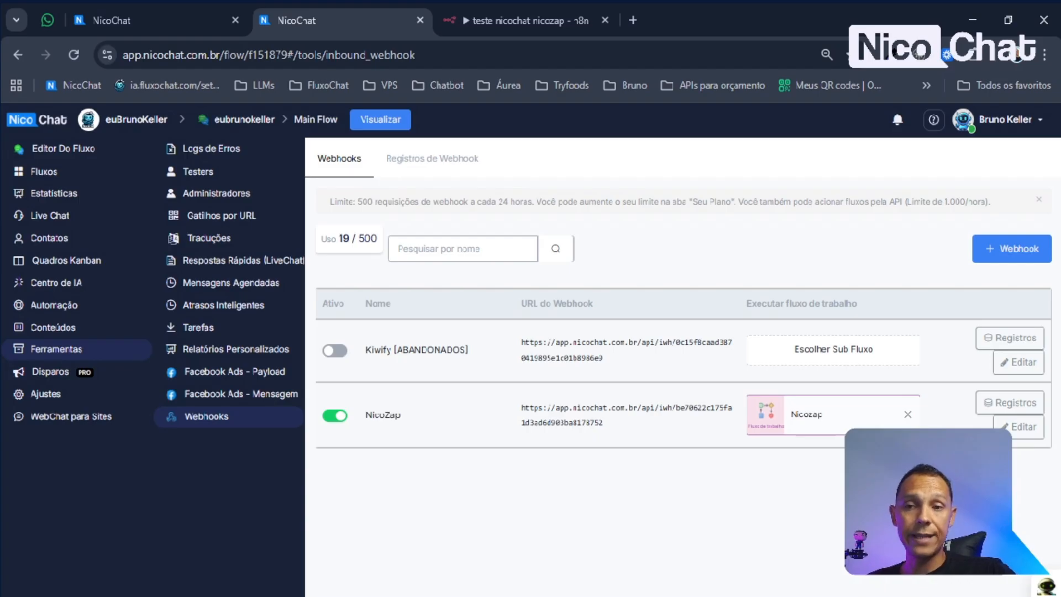
pyautogui.click(1012, 403)
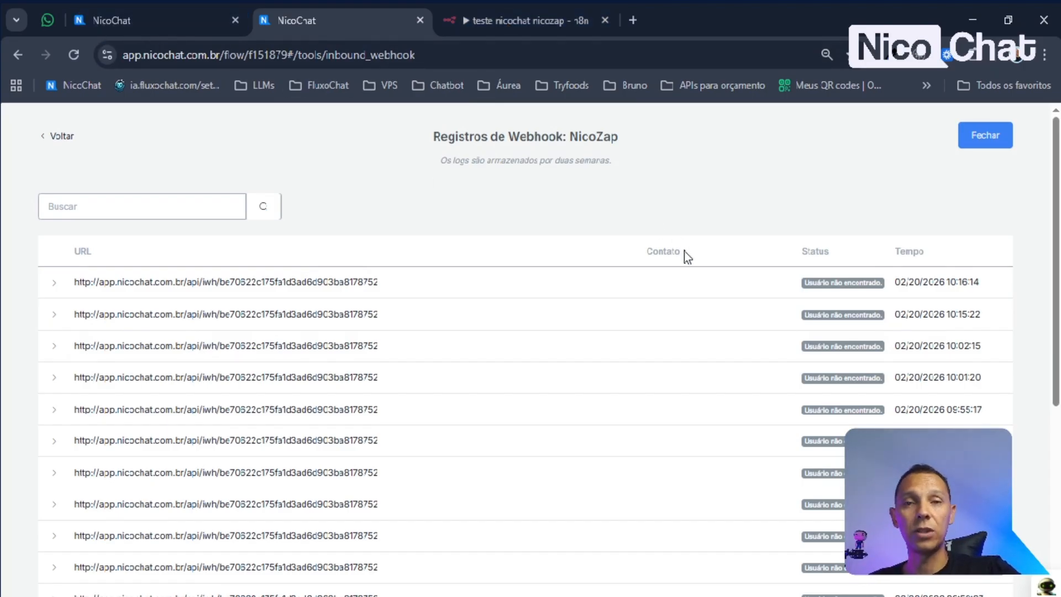
pyautogui.click(511, 20)
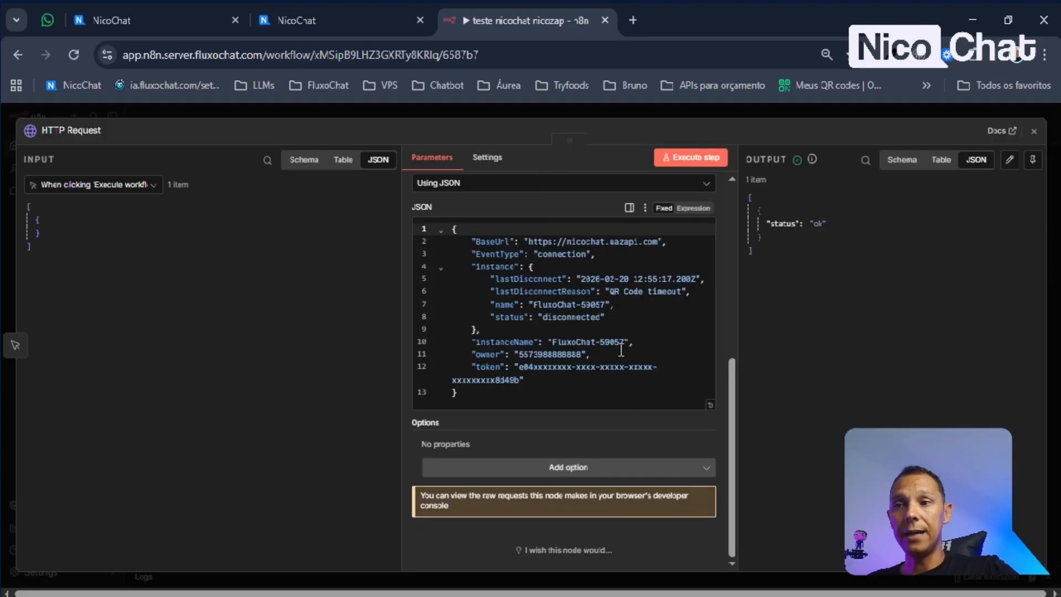
pyautogui.click(381, 20)
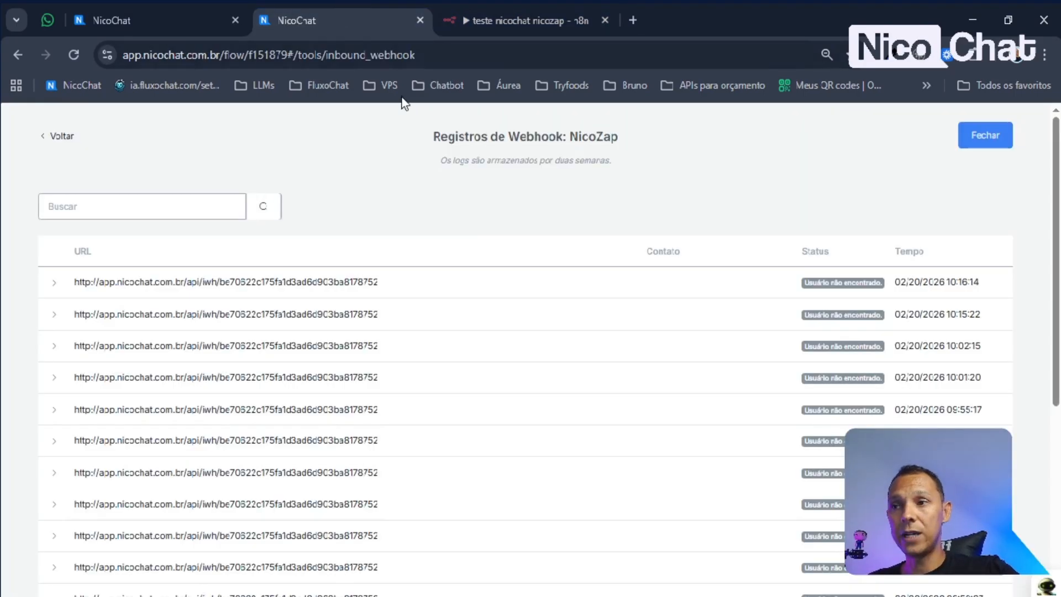
pyautogui.click(56, 285)
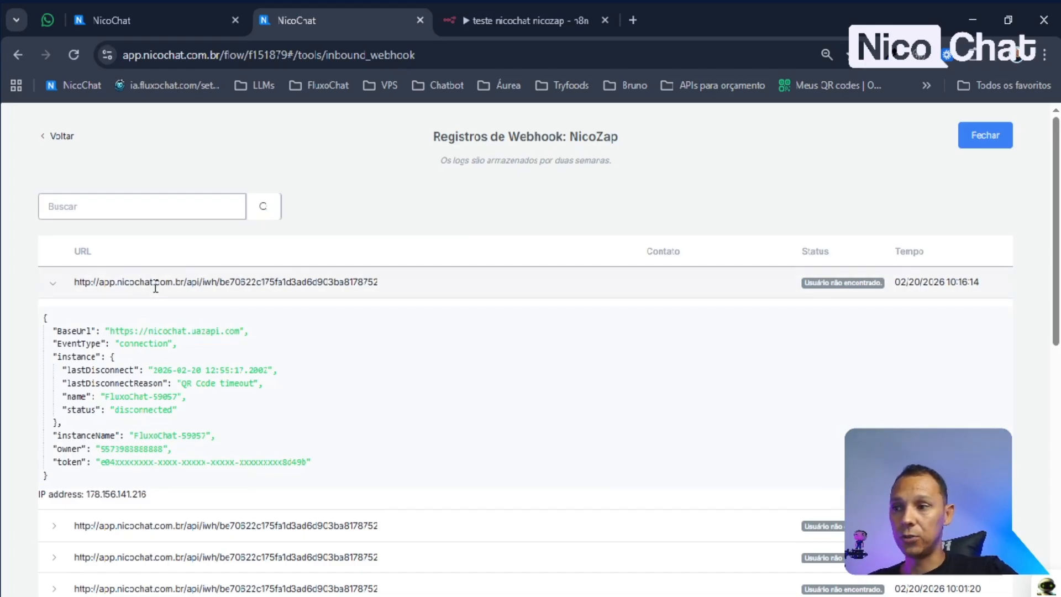
pyautogui.moveTo(166, 284); pyautogui.dragTo(257, 286)
pyautogui.moveTo(42, 315); pyautogui.dragTo(130, 479)
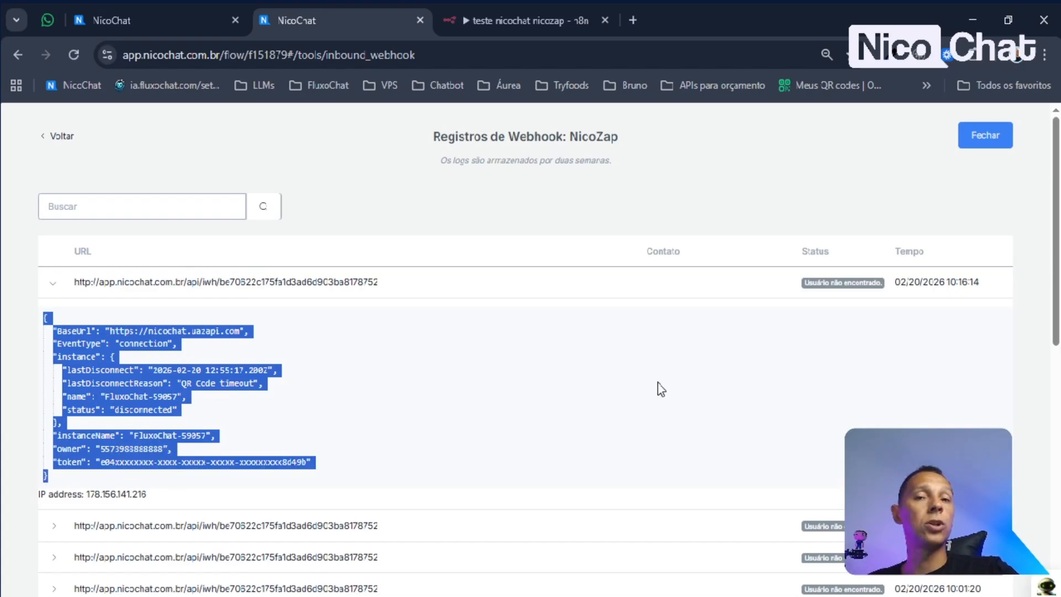
pyautogui.click(56, 136)
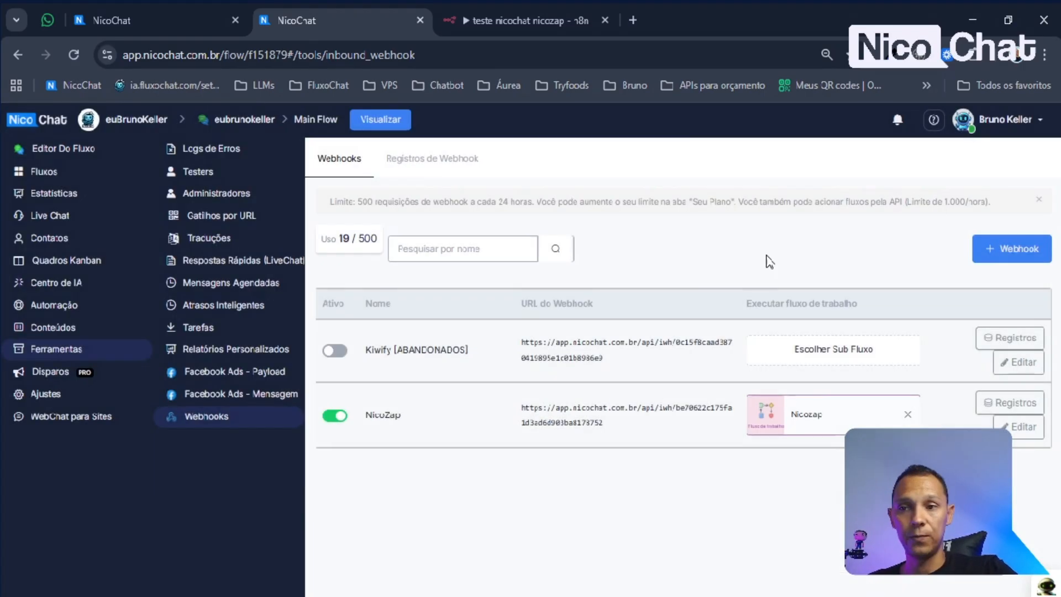
# Edit the NicoZap webhook with data preprocessing turned off and capture the received payload as its JSON example
pyautogui.click(1010, 427)
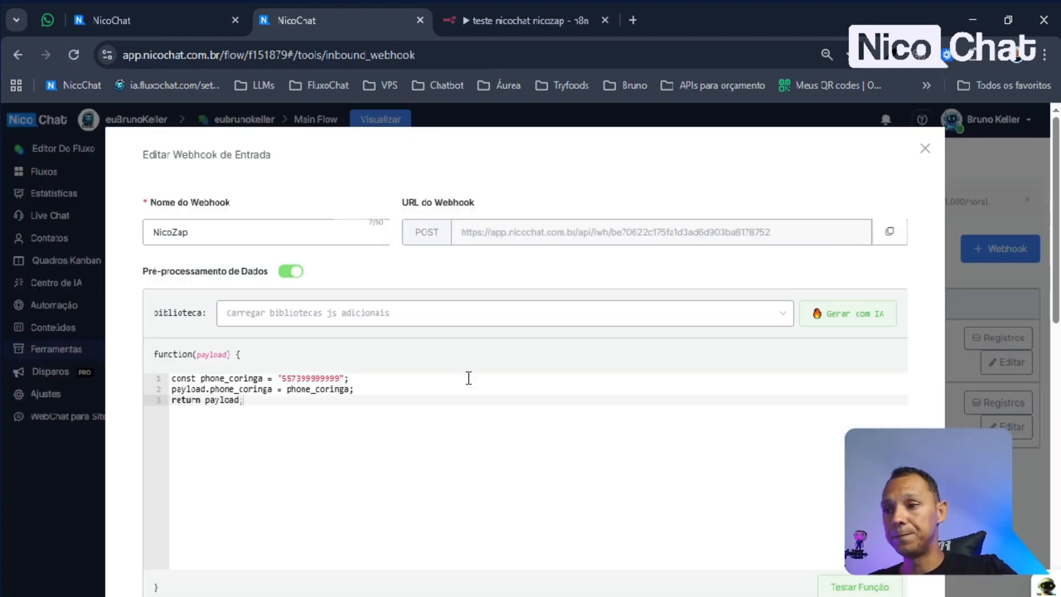
pyautogui.click(291, 271)
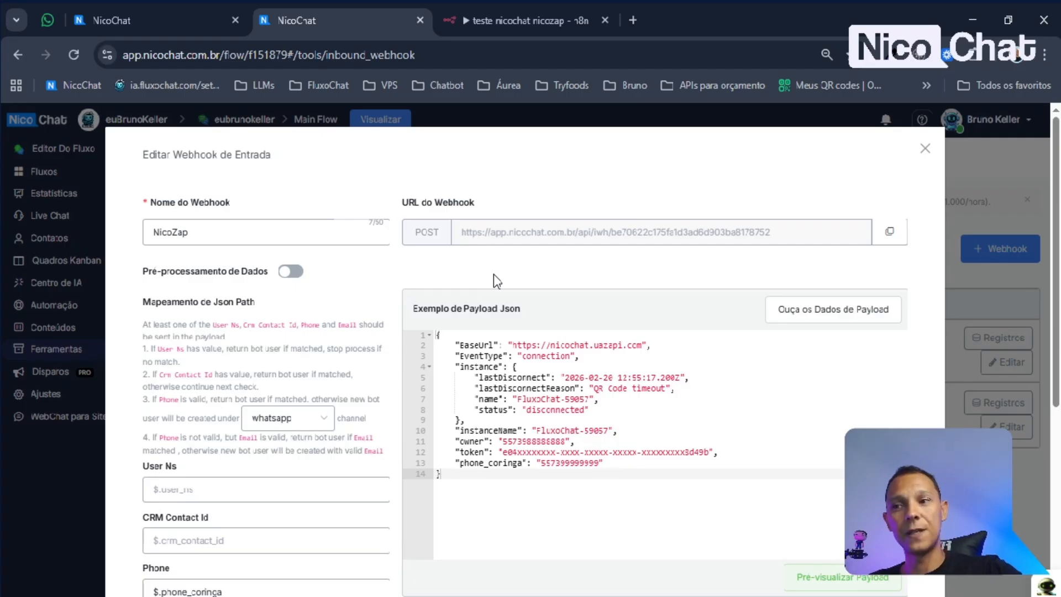
pyautogui.click(852, 322)
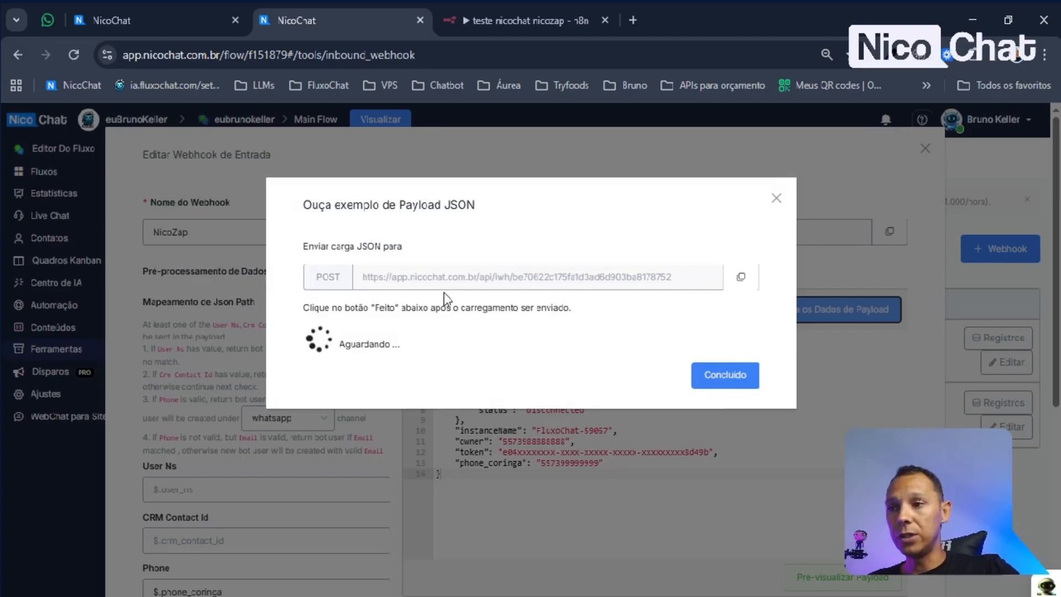
pyautogui.click(722, 374)
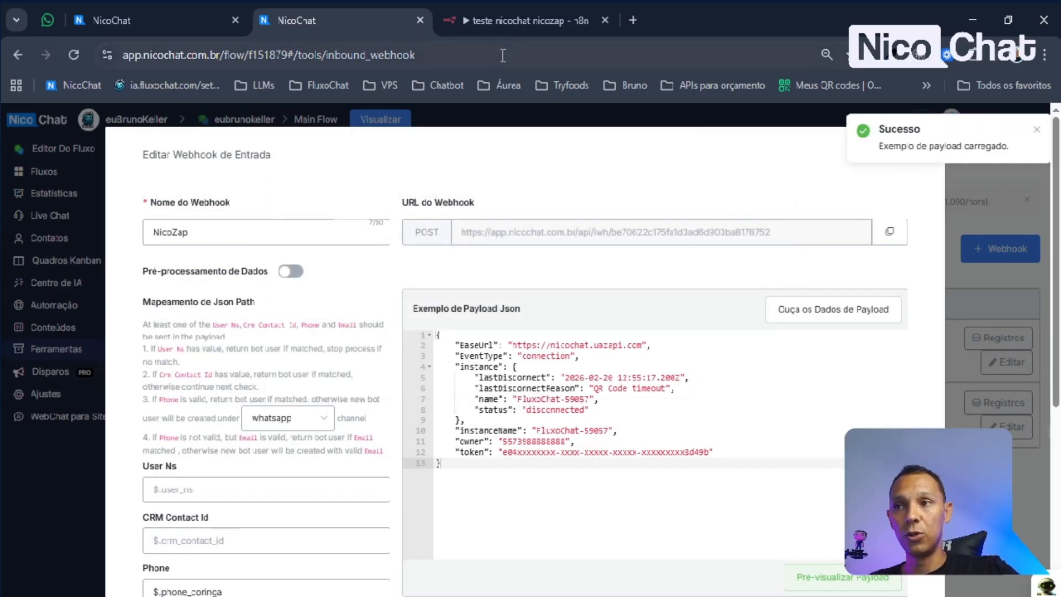
pyautogui.click(553, 20)
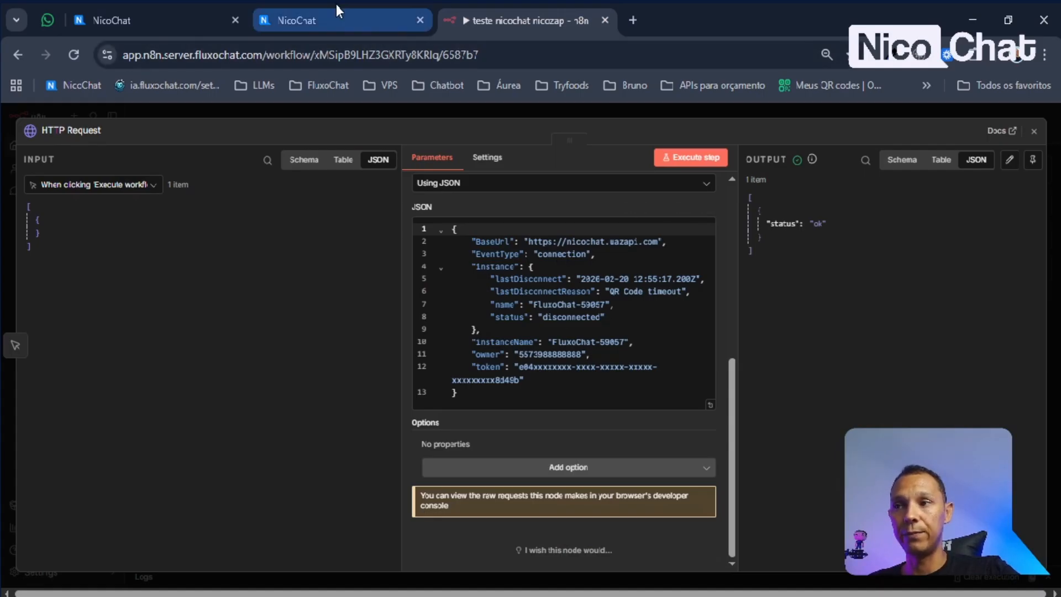
pyautogui.click(335, 21)
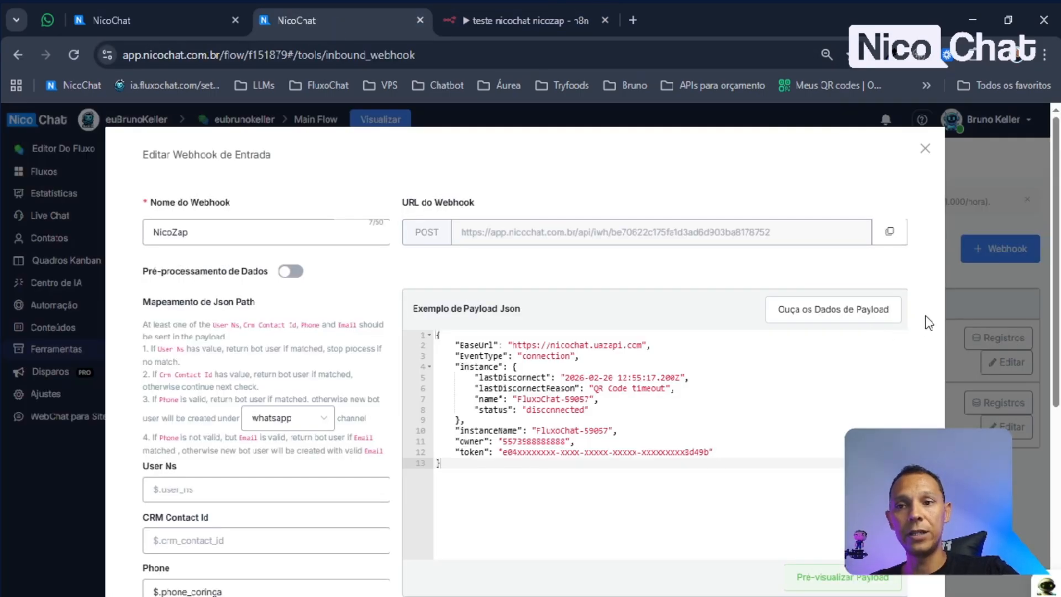
# Examine the token, owner, status and EventType fields in the NicoZap webhook's example JSON payload
pyautogui.scroll(-3, 929, 324)
pyautogui.click(637, 297)
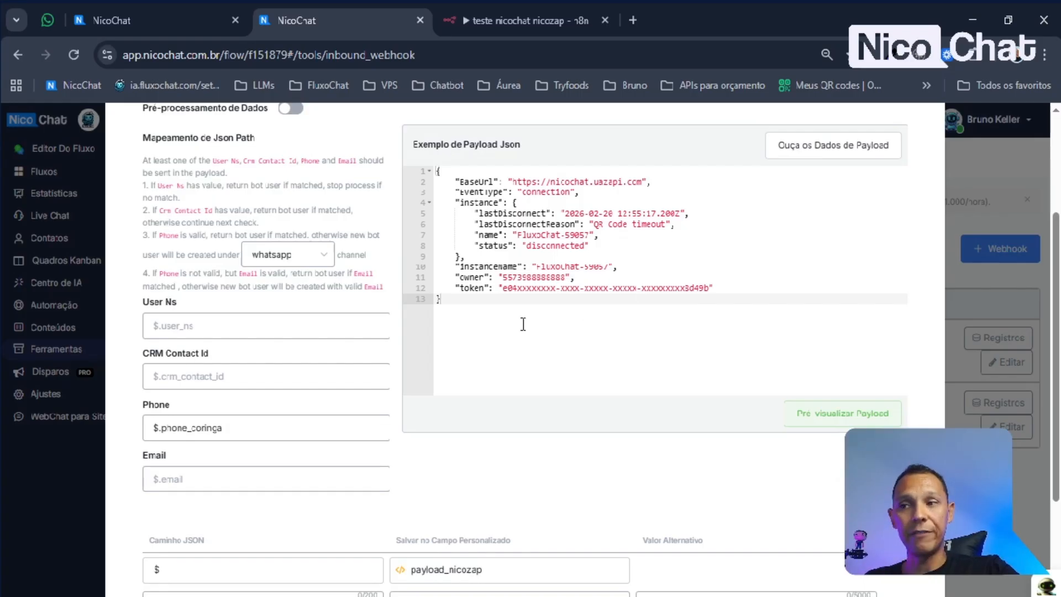
pyautogui.hotkey('ctrl', 'a')
pyautogui.click(700, 386)
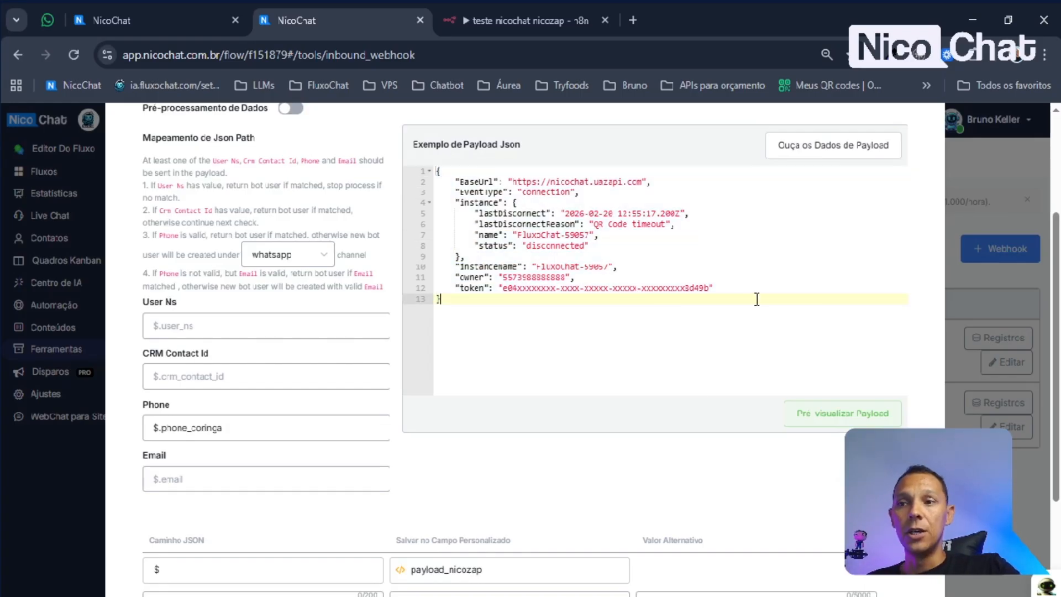
pyautogui.moveTo(733, 286); pyautogui.dragTo(499, 288)
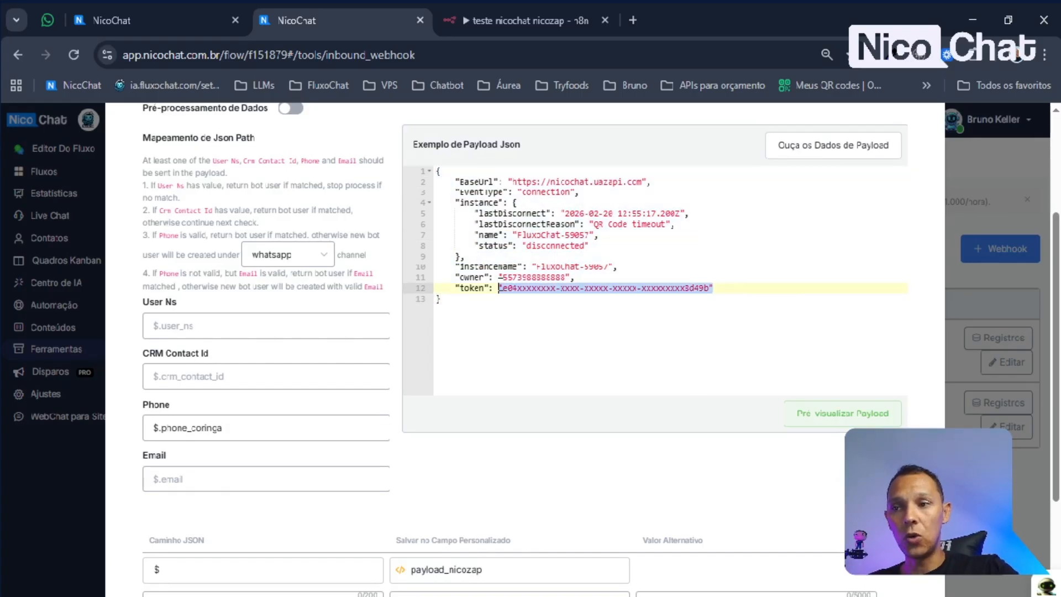
pyautogui.click(623, 281)
pyautogui.moveTo(589, 278); pyautogui.dragTo(453, 282)
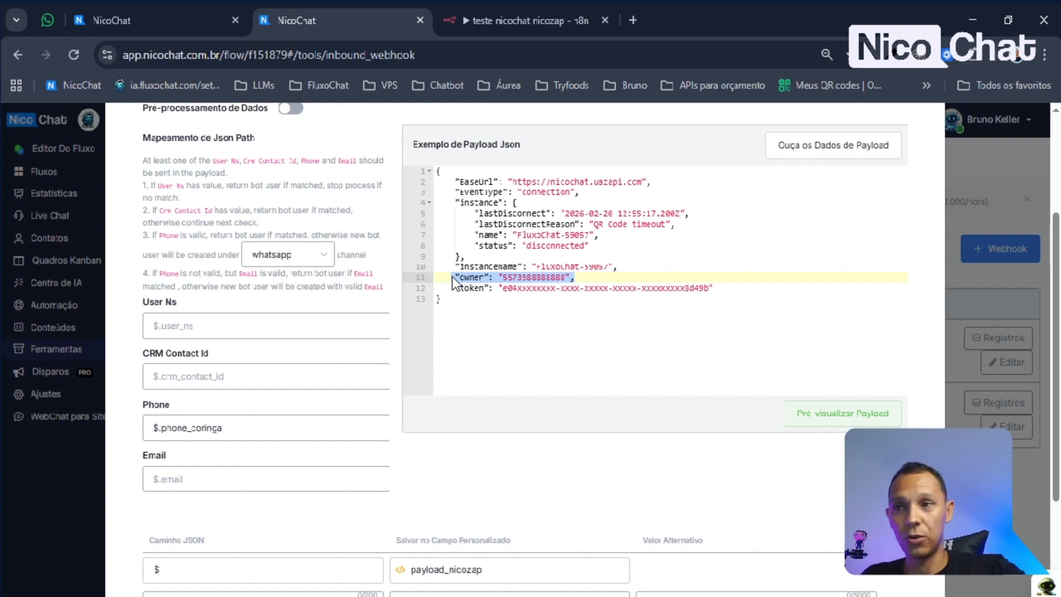
pyautogui.click(656, 325)
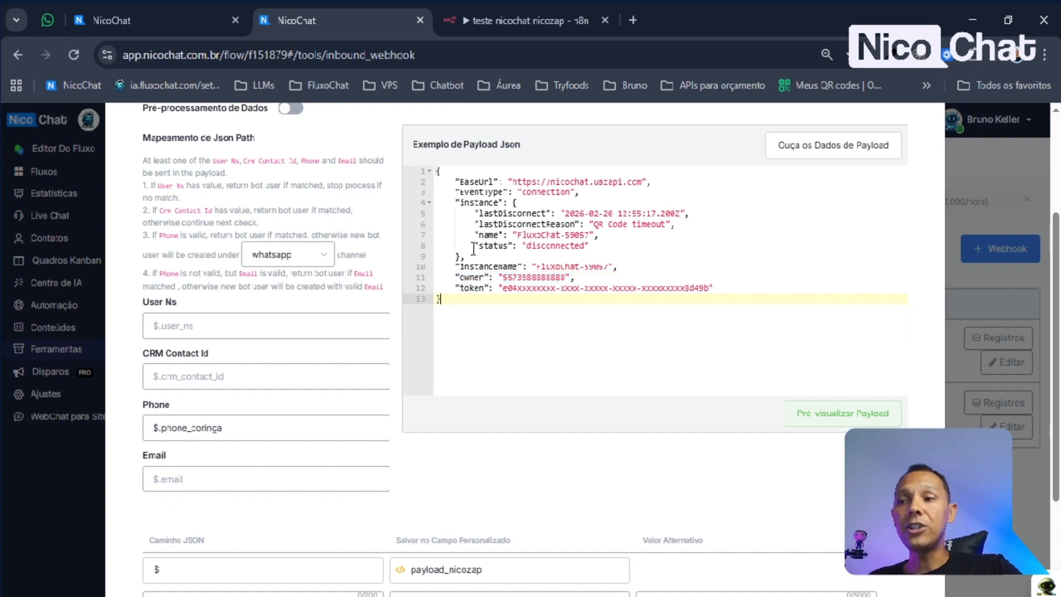
pyautogui.moveTo(473, 248); pyautogui.dragTo(466, 271)
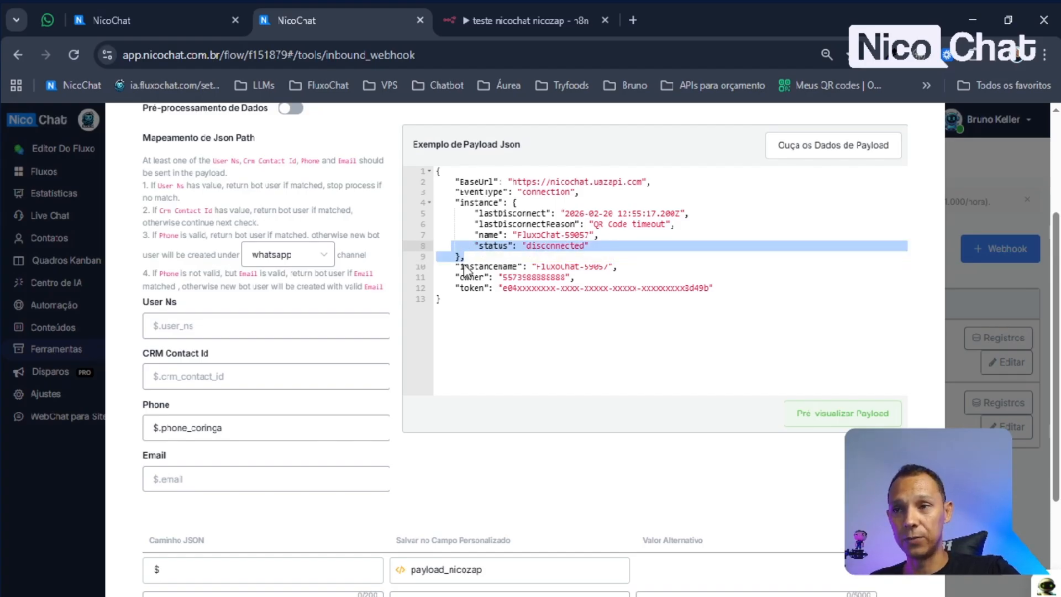
pyautogui.click(584, 364)
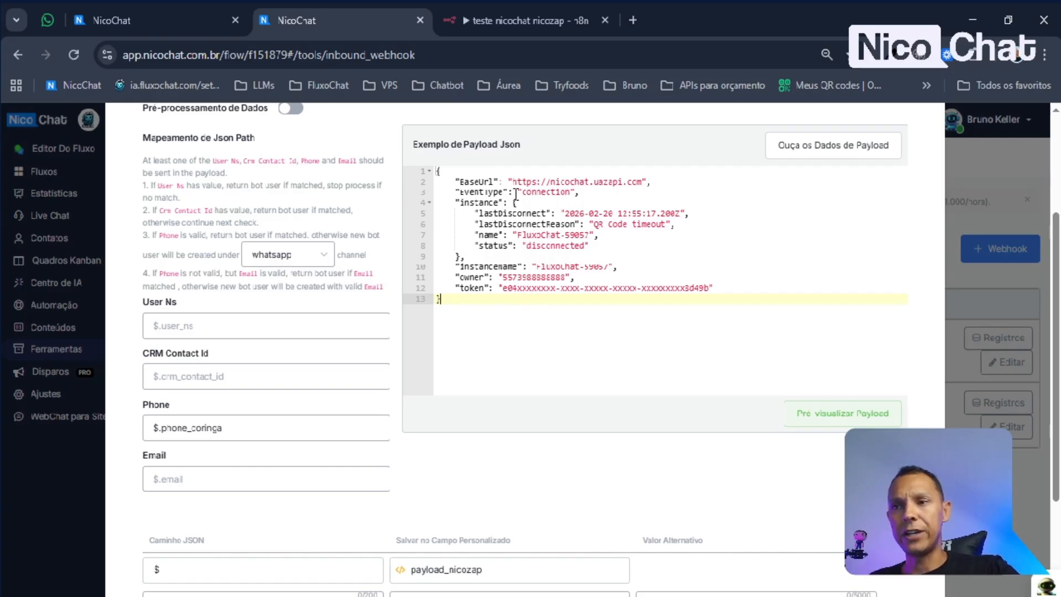
pyautogui.moveTo(527, 175); pyautogui.dragTo(687, 189)
pyautogui.click(686, 192)
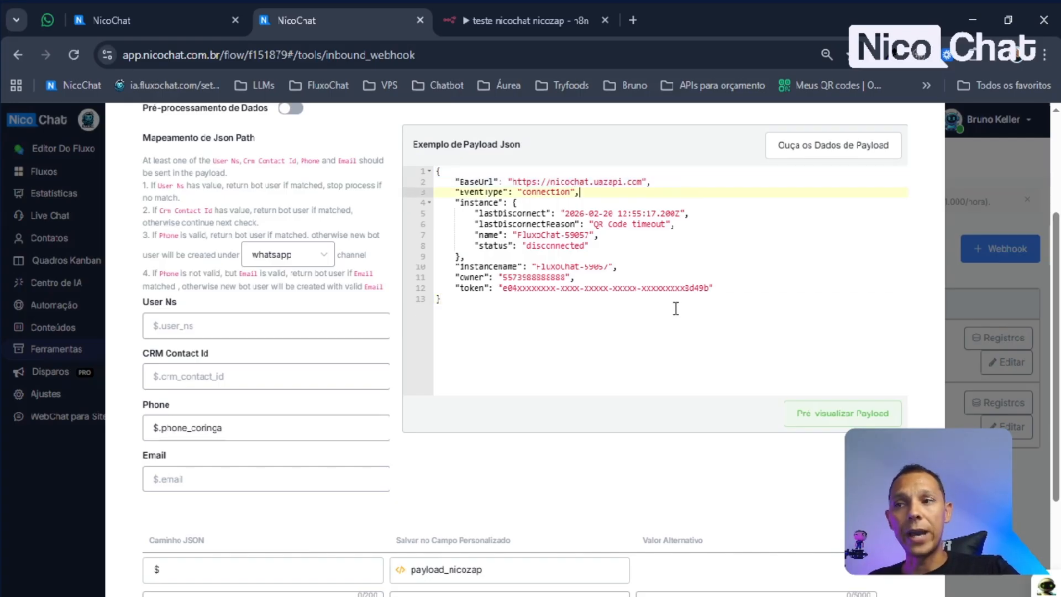
pyautogui.click(653, 358)
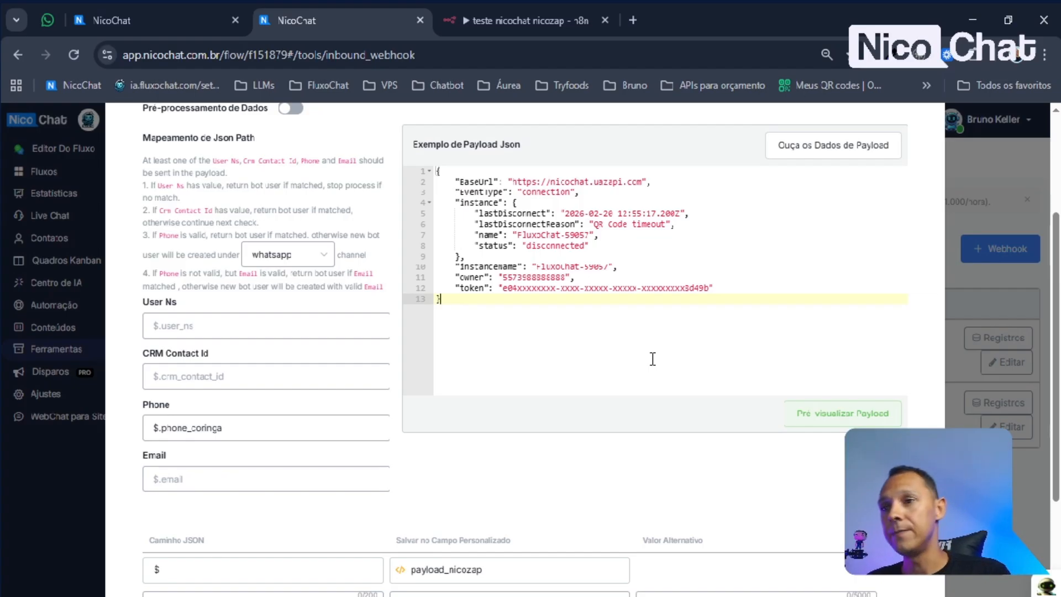
# Check the JSON path mapped to the Phone field in the NicoZap webhook
pyautogui.scroll(2, 624, 383)
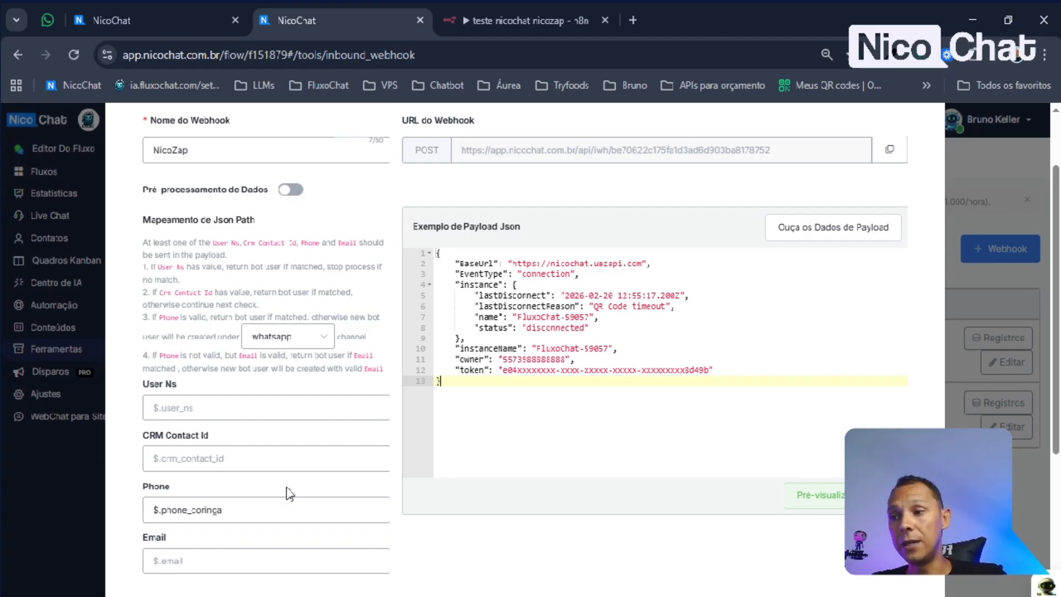
pyautogui.click(246, 510)
pyautogui.tripleClick(246, 509)
pyautogui.click(520, 547)
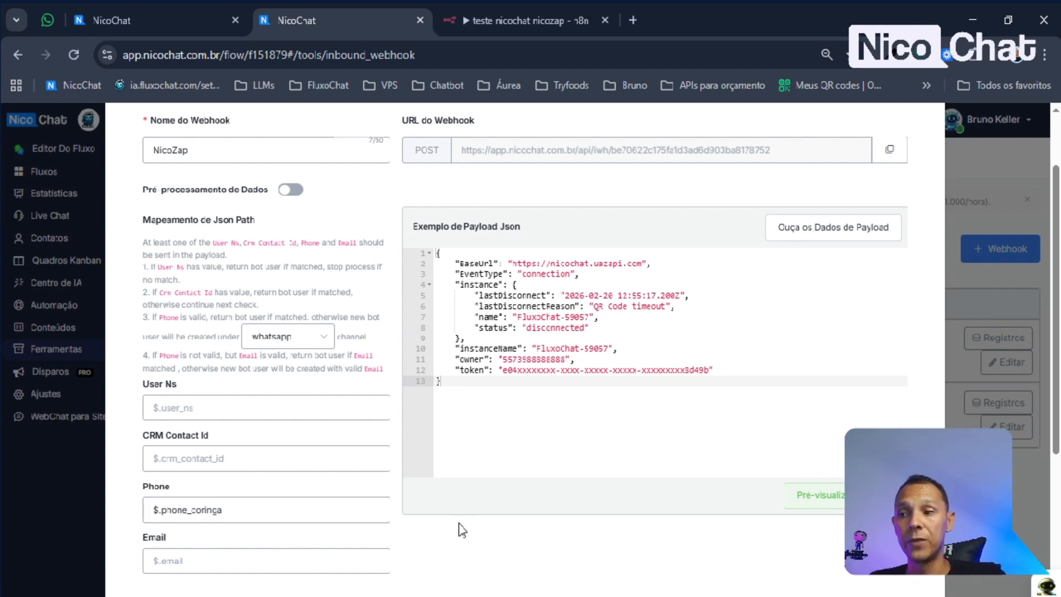
# Turn data preprocessing back on and review the placeholder phone number assigned to phone_coringa in the function
pyautogui.scroll(2, 701, 443)
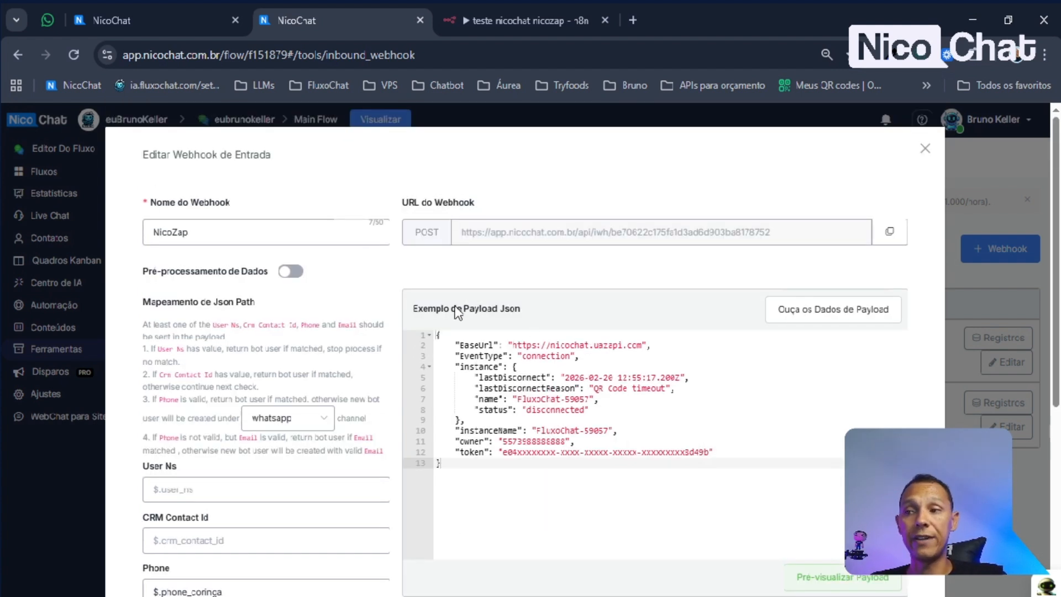
pyautogui.click(291, 270)
pyautogui.scroll(-2, 684, 278)
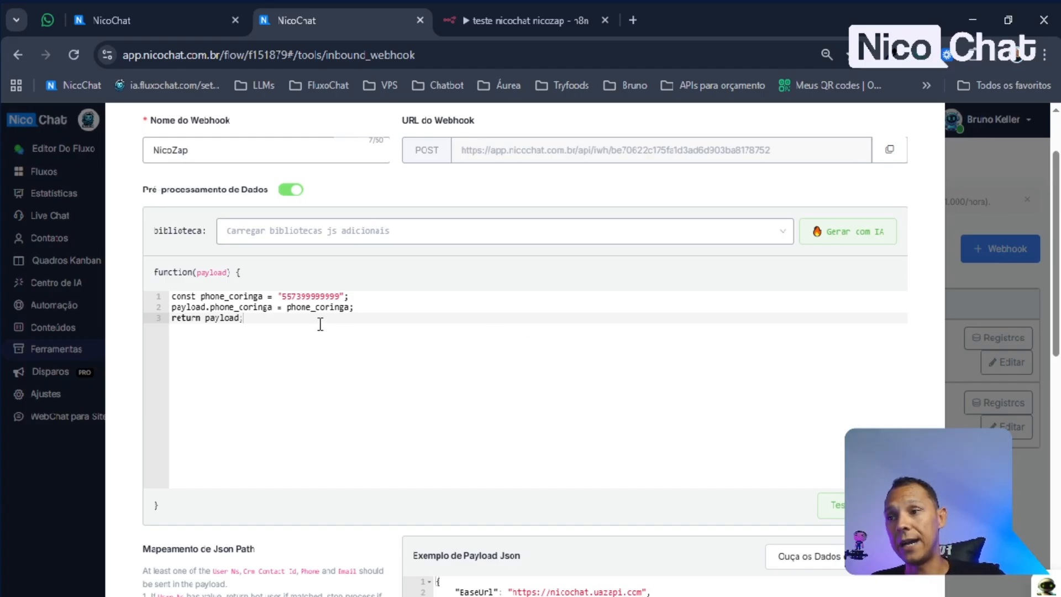
pyautogui.moveTo(340, 297); pyautogui.dragTo(282, 298)
pyautogui.click(430, 348)
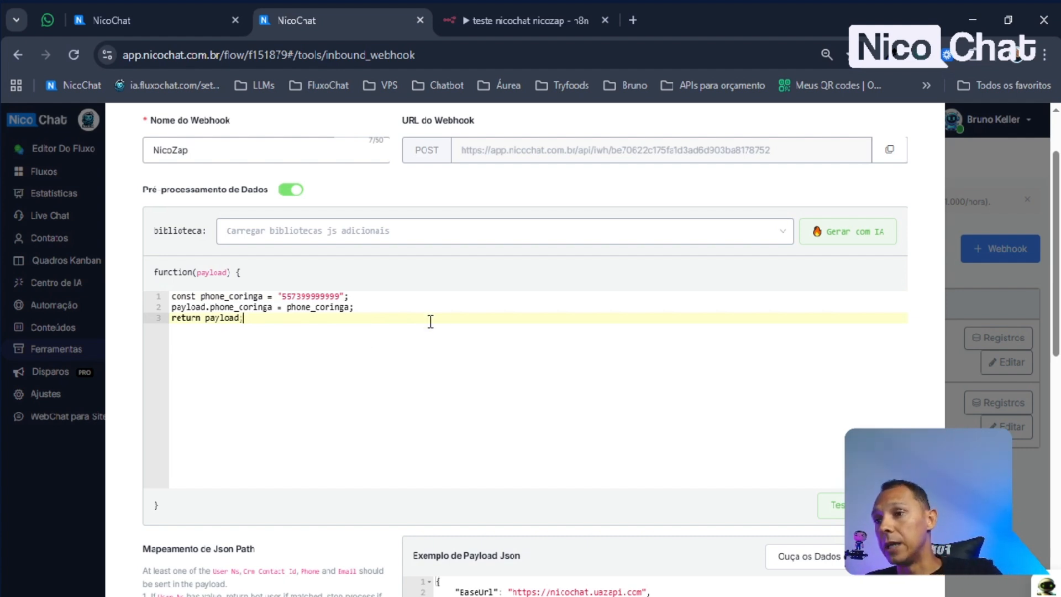
pyautogui.moveTo(339, 297); pyautogui.dragTo(282, 297)
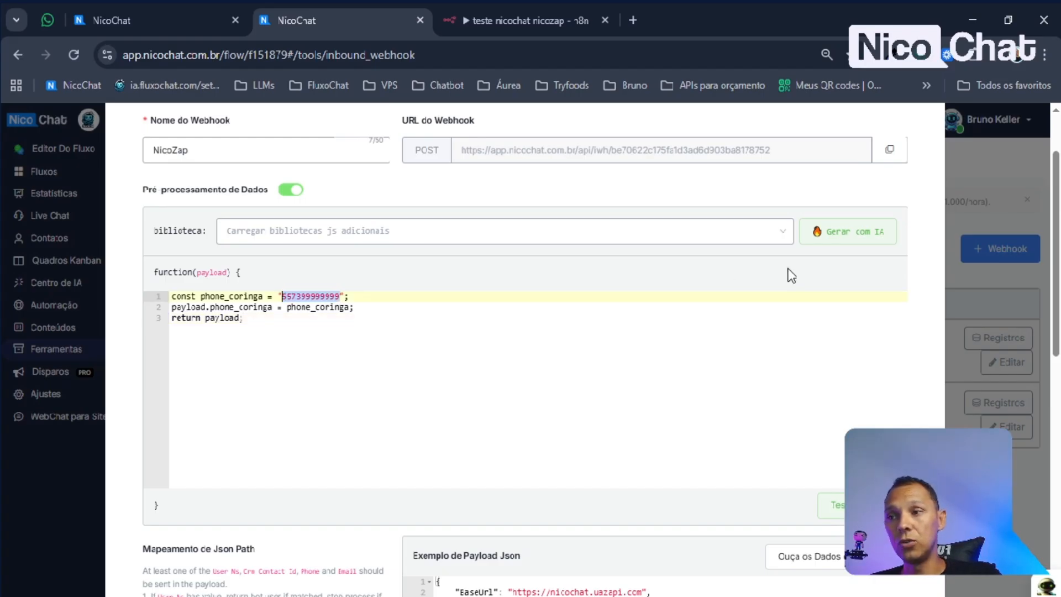
# Test the preprocessing function on the example payload and check the phone_coringa line against the Phone mapping
pyautogui.scroll(-4, 791, 276)
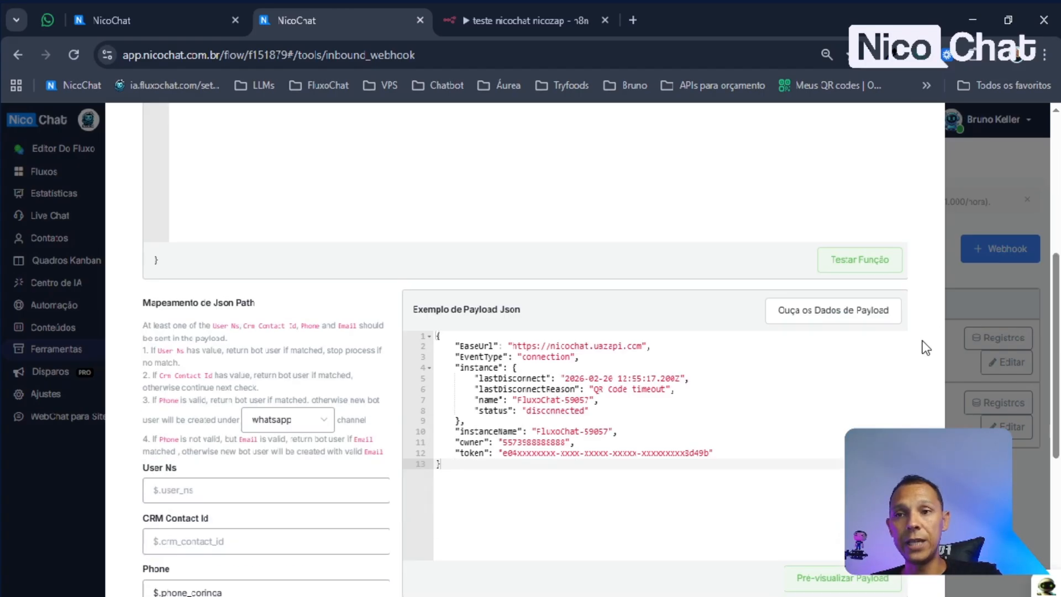
pyautogui.click(877, 270)
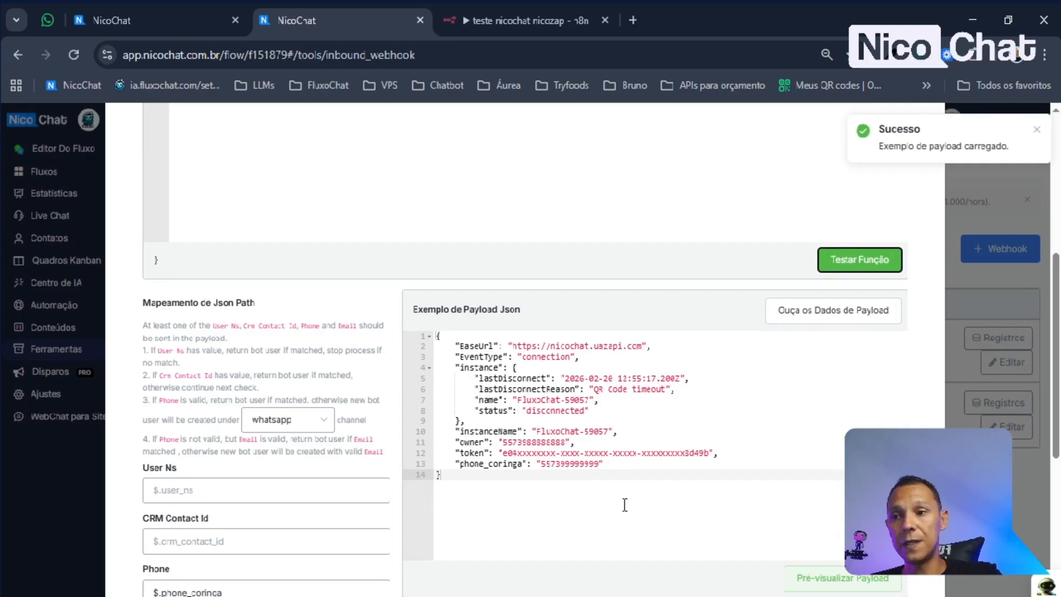
pyautogui.moveTo(451, 464); pyautogui.dragTo(620, 465)
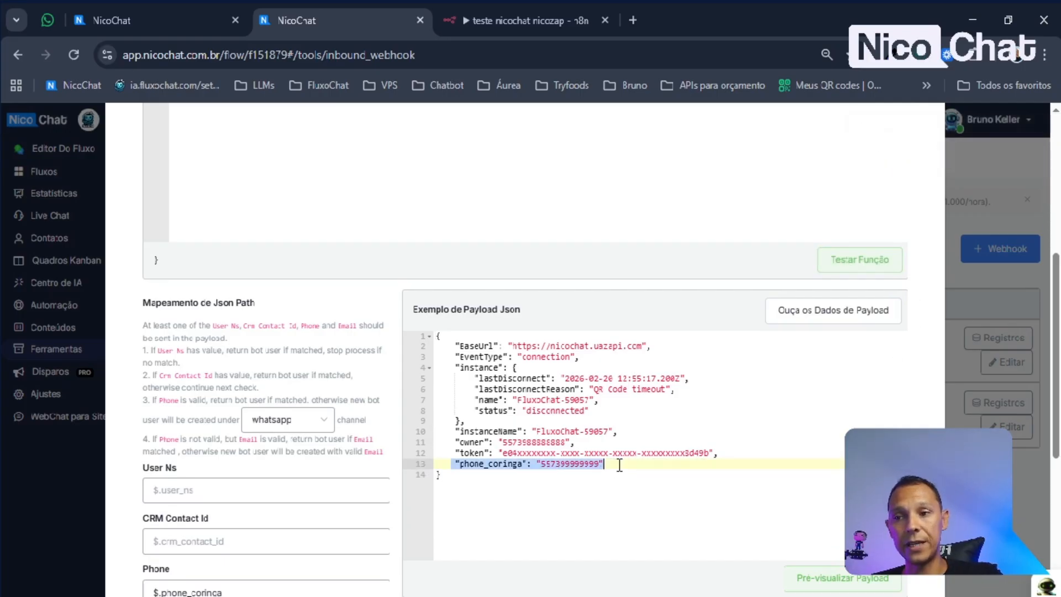
pyautogui.scroll(-3, 932, 379)
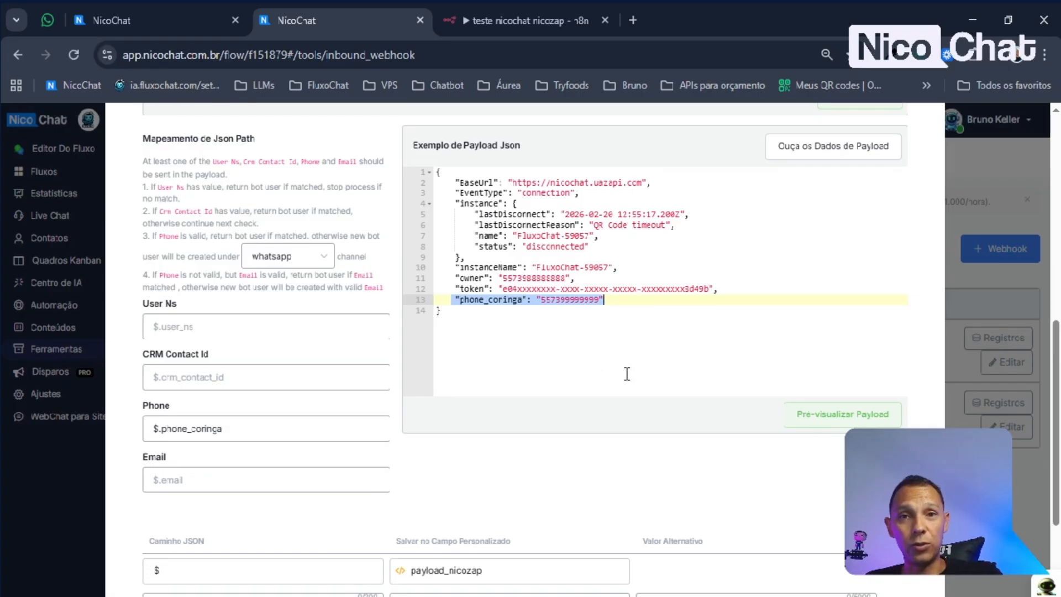
# Preview the NicoZap webhook's example payload and review the sample data generated from it
pyautogui.click(841, 421)
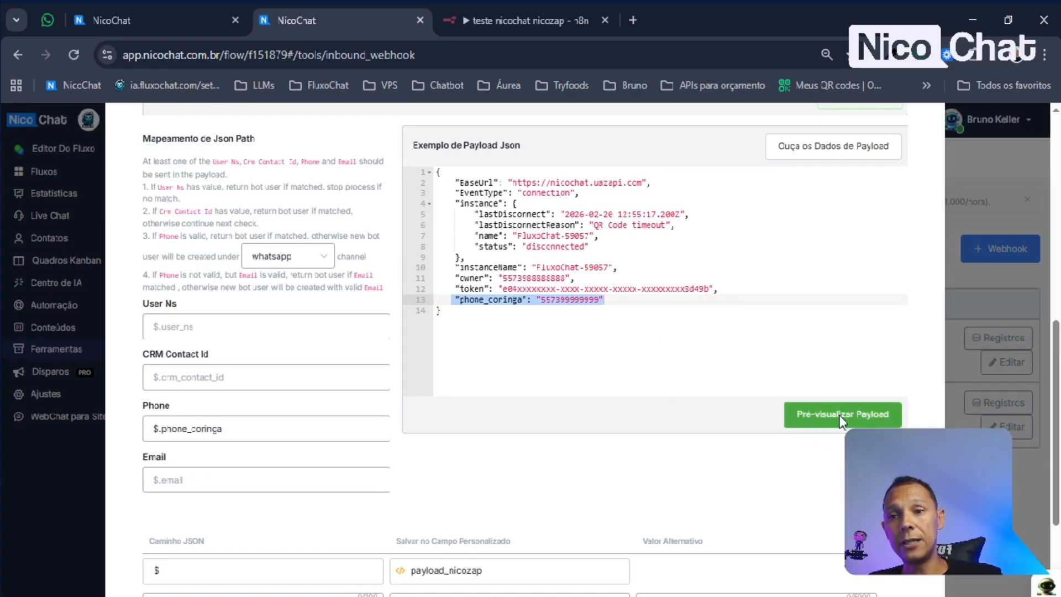
pyautogui.click(841, 421)
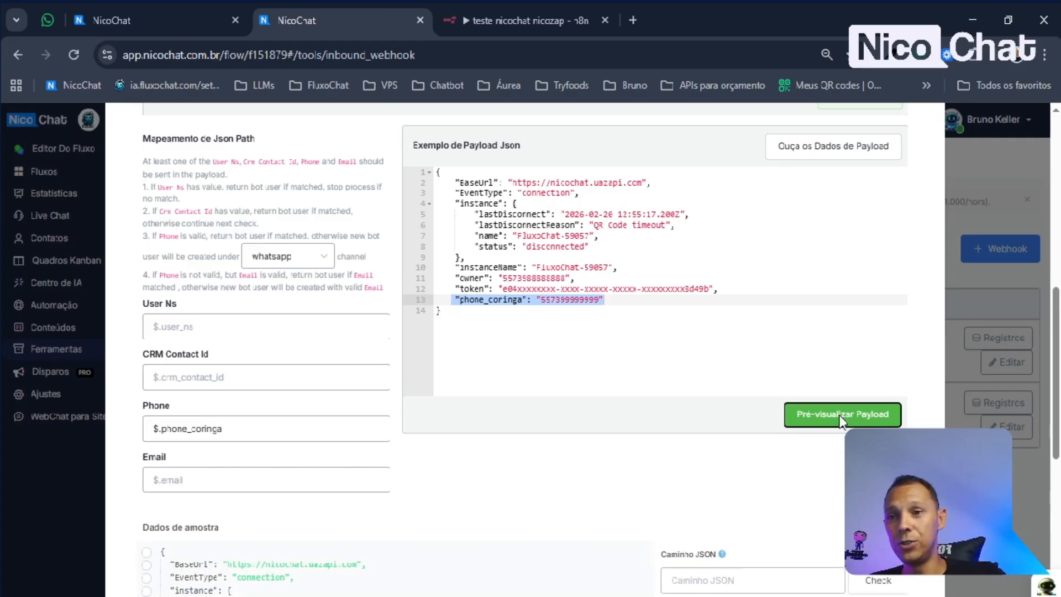
pyautogui.scroll(-2, 612, 387)
pyautogui.scroll(-3, 493, 239)
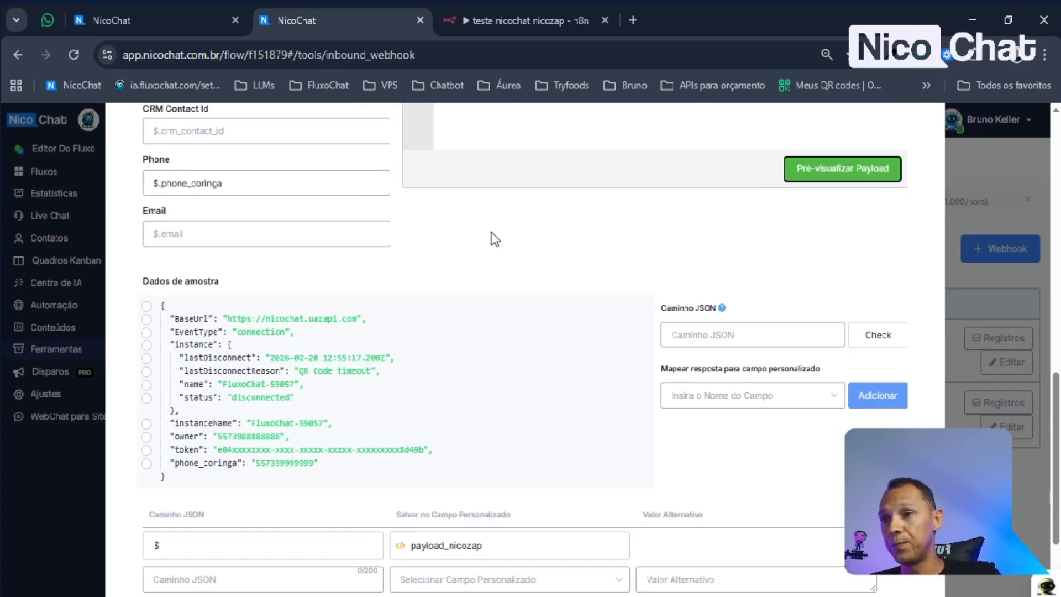
pyautogui.scroll(5, 244, 304)
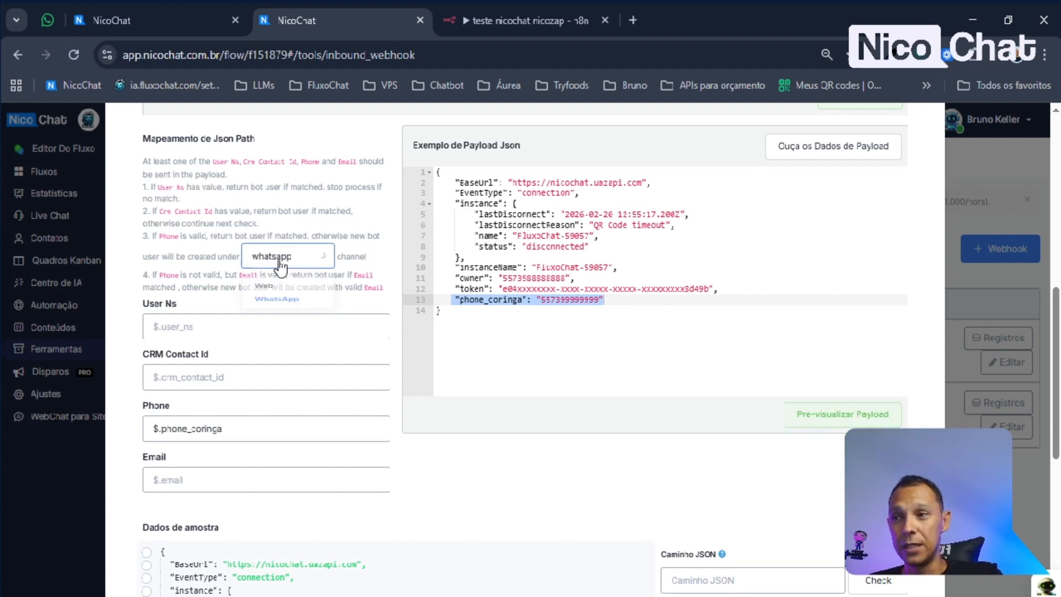
# Switch the channel for newly created bot users to Web and back to WhatsApp
pyautogui.click(281, 264)
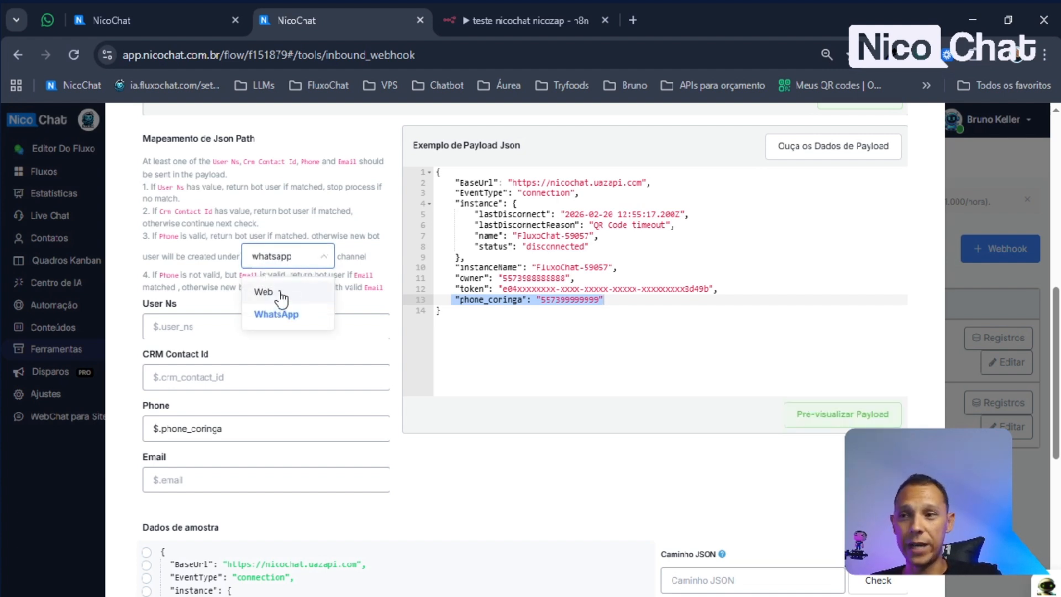
pyautogui.click(281, 296)
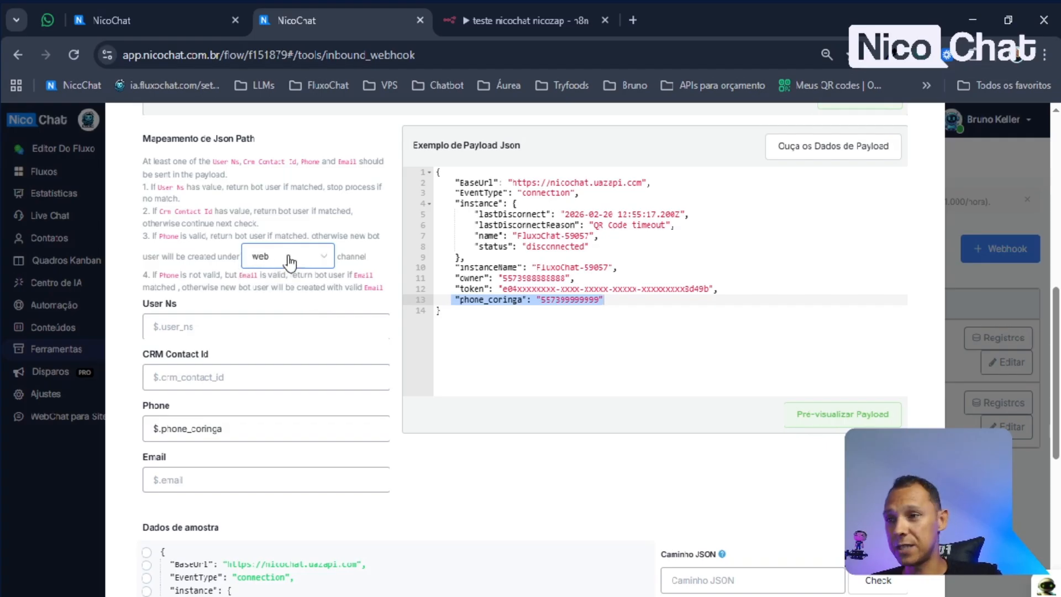
pyautogui.click(290, 261)
pyautogui.click(293, 320)
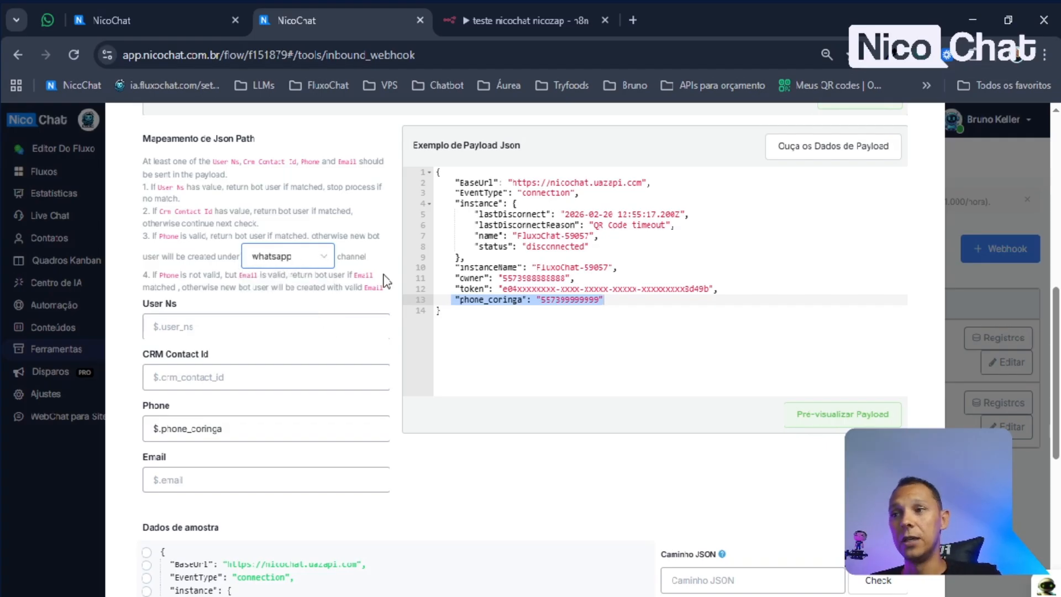
pyautogui.click(385, 281)
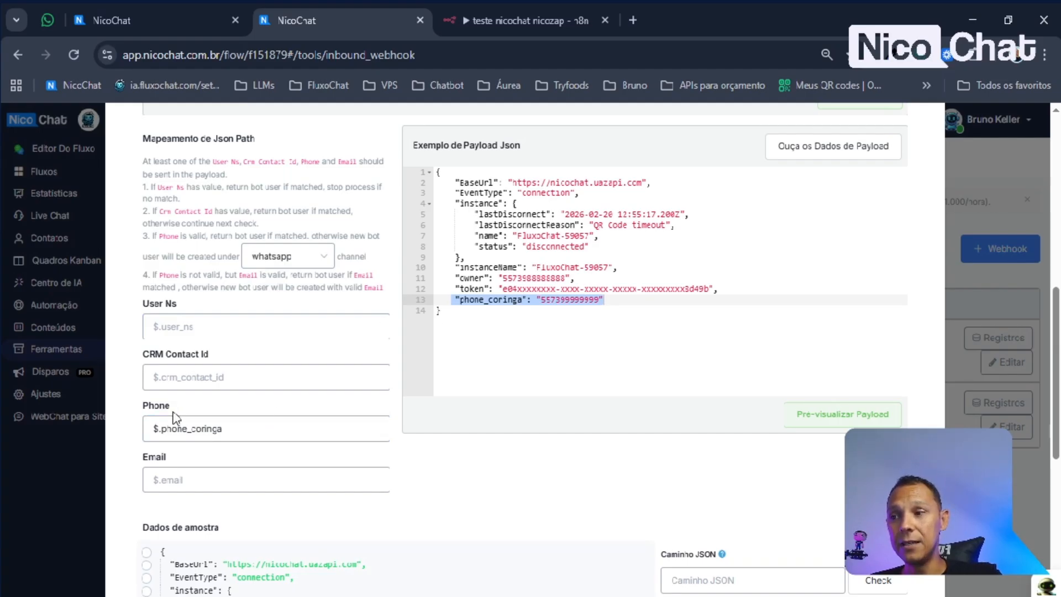
# Compare the JSON path mapped to the Phone field with the phone_coringa key in the example payload
pyautogui.moveTo(148, 403); pyautogui.dragTo(221, 410)
pyautogui.click(346, 407)
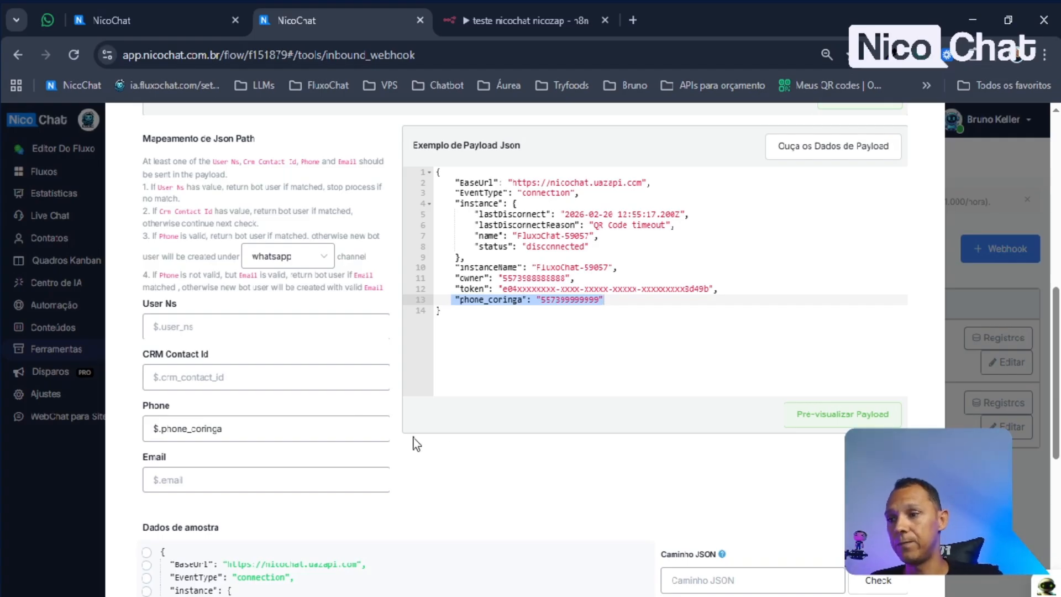
pyautogui.scroll(-2, 415, 442)
pyautogui.click(207, 347)
pyautogui.moveTo(260, 346); pyautogui.dragTo(128, 357)
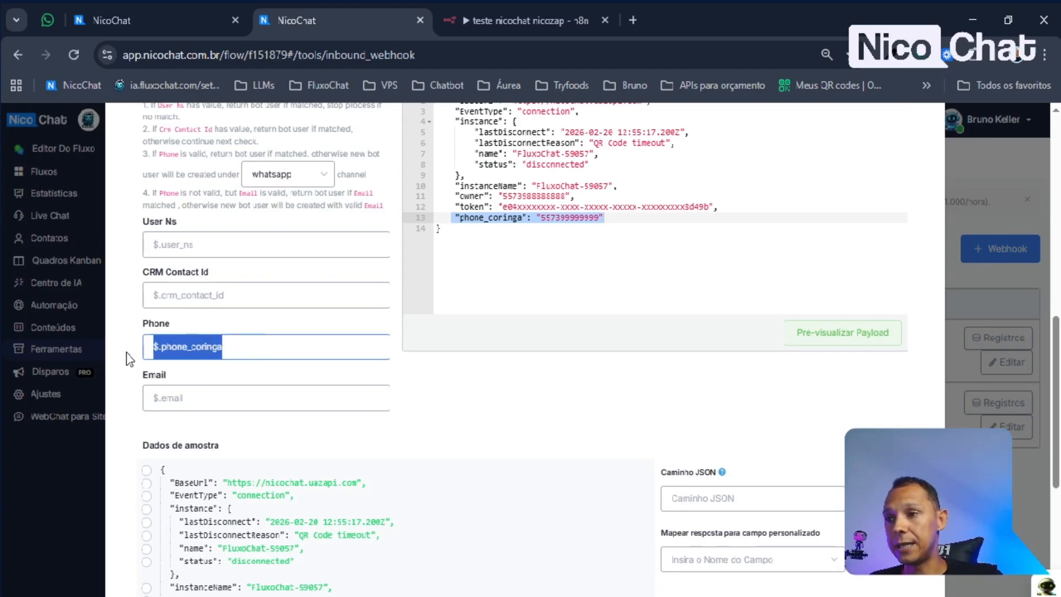
pyautogui.click(467, 220)
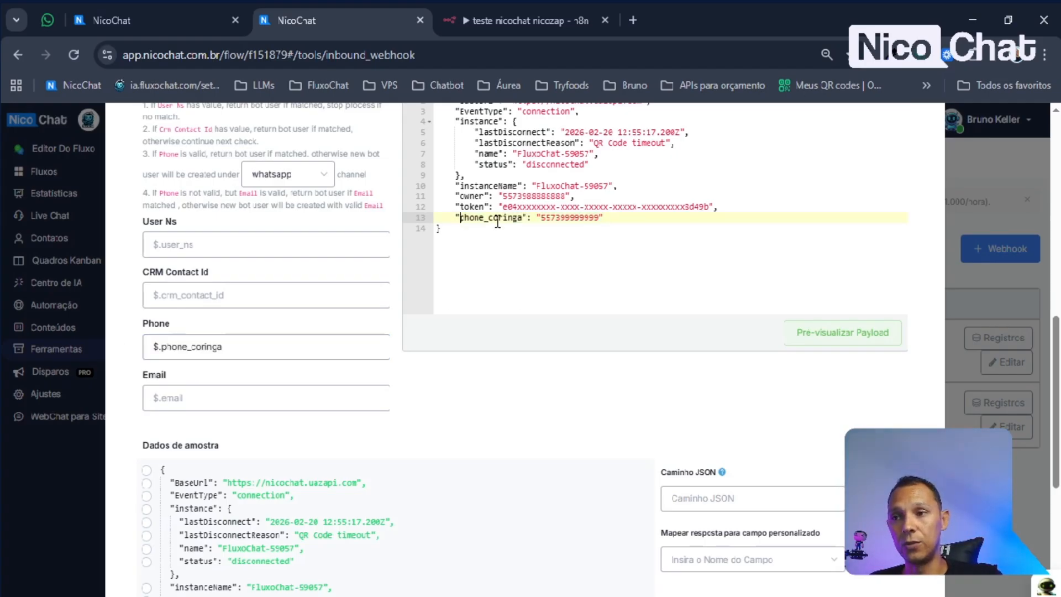
pyautogui.click(526, 219)
pyautogui.moveTo(525, 219); pyautogui.dragTo(471, 219)
pyautogui.click(161, 345)
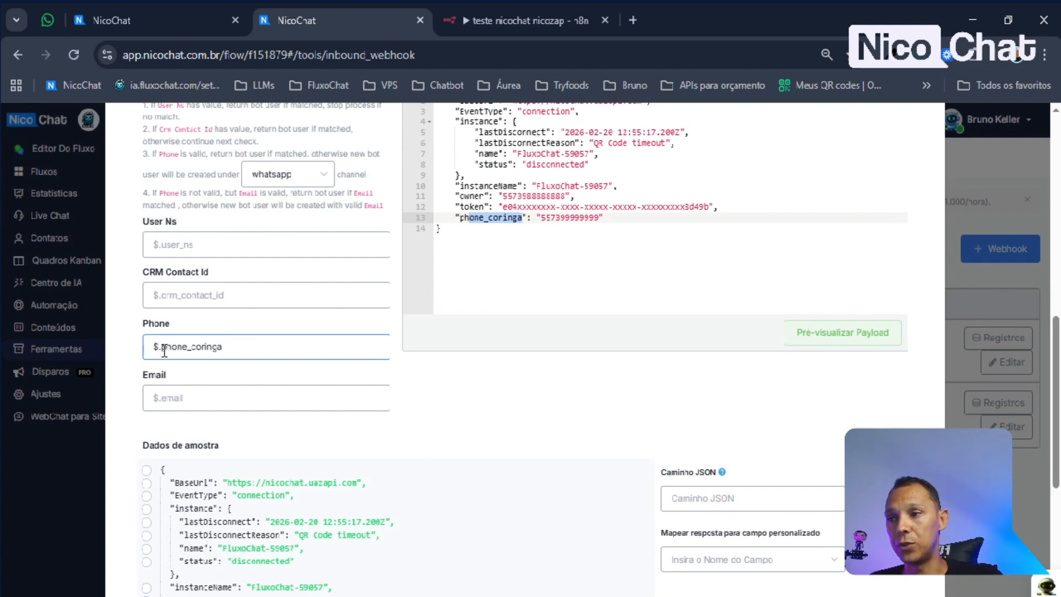
pyautogui.moveTo(161, 346); pyautogui.dragTo(264, 346)
pyautogui.click(534, 394)
# Inspect the JSON paths of the whole payload, owner and instanceName in the webhook's sample data
pyautogui.scroll(-2, 463, 387)
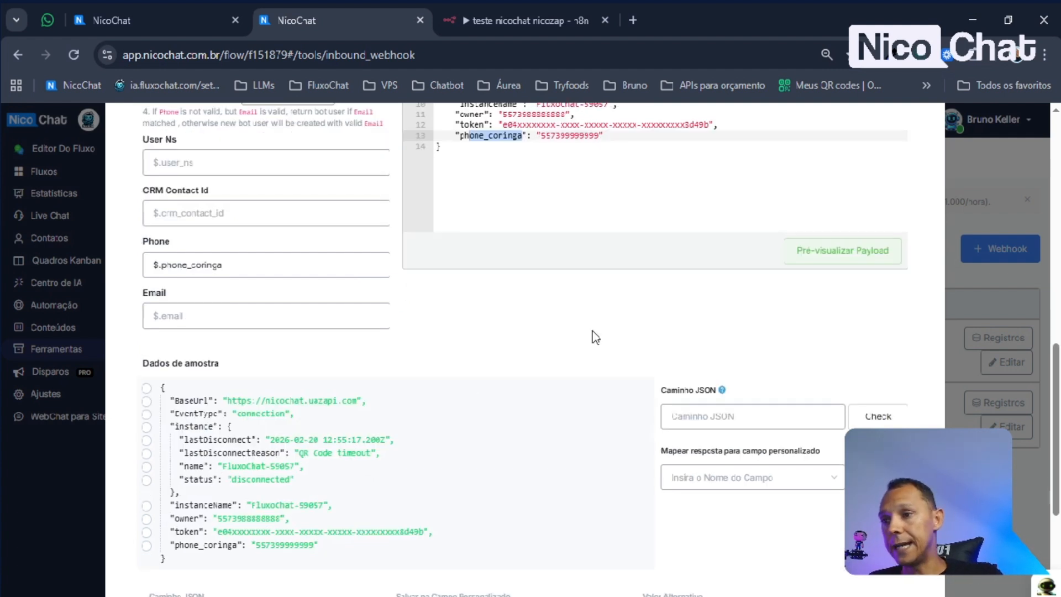
pyautogui.click(866, 271)
pyautogui.scroll(-3, 562, 344)
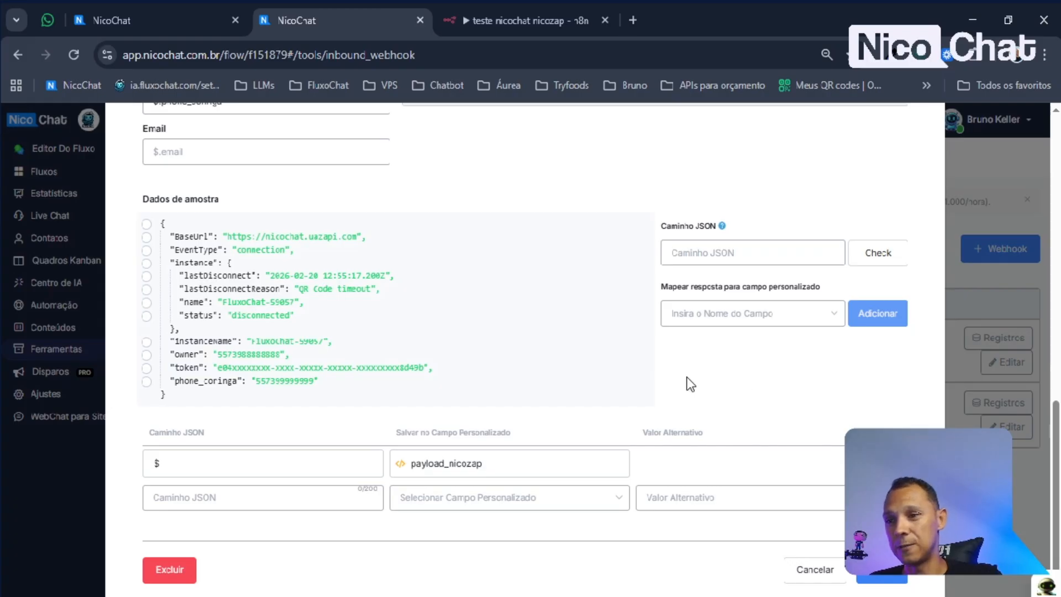
pyautogui.click(147, 224)
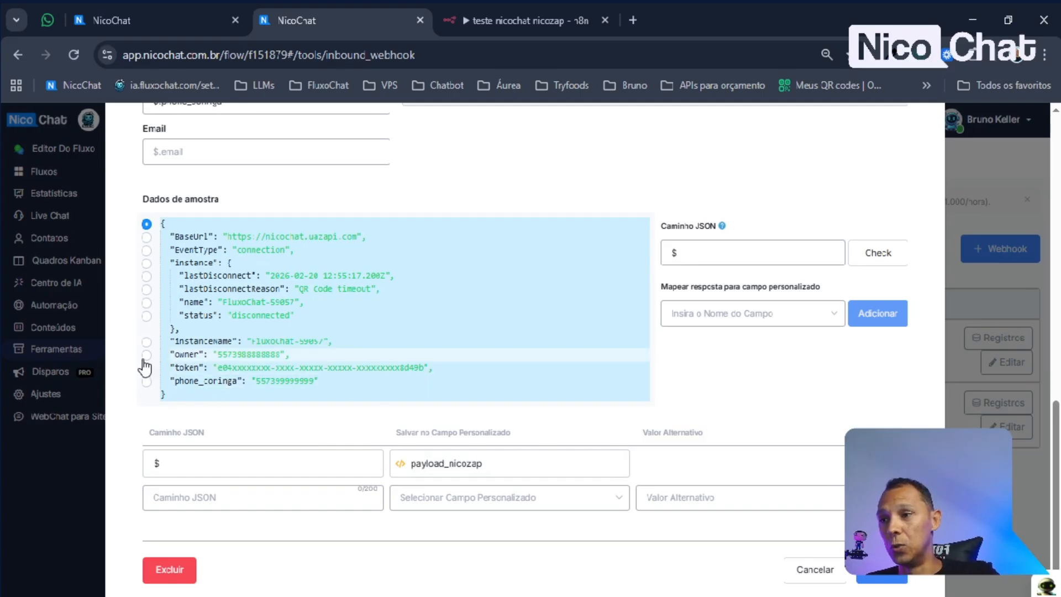
pyautogui.moveTo(280, 354); pyautogui.dragTo(221, 358)
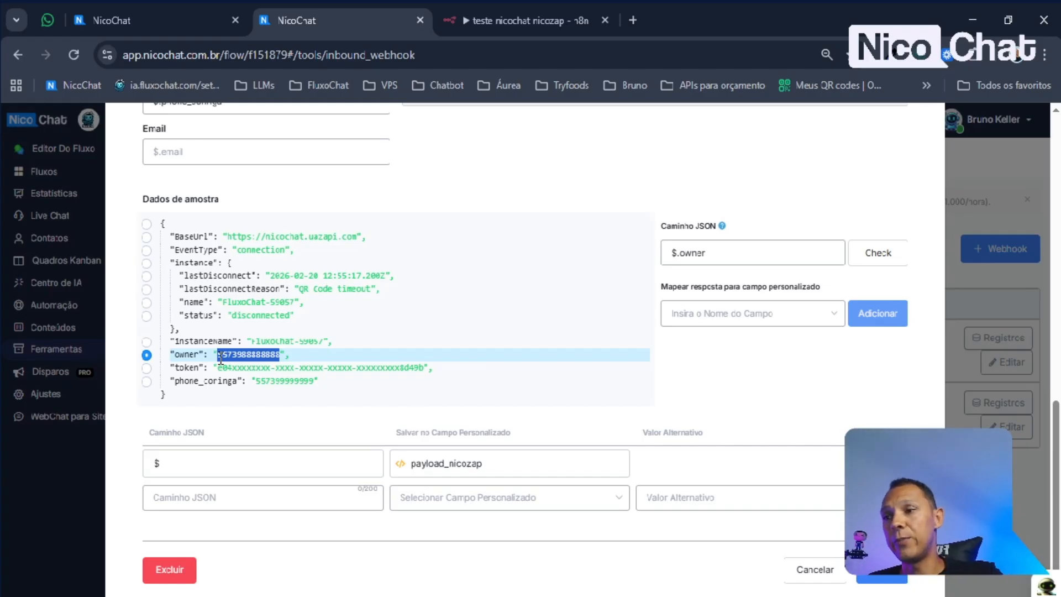
pyautogui.moveTo(325, 341); pyautogui.dragTo(252, 343)
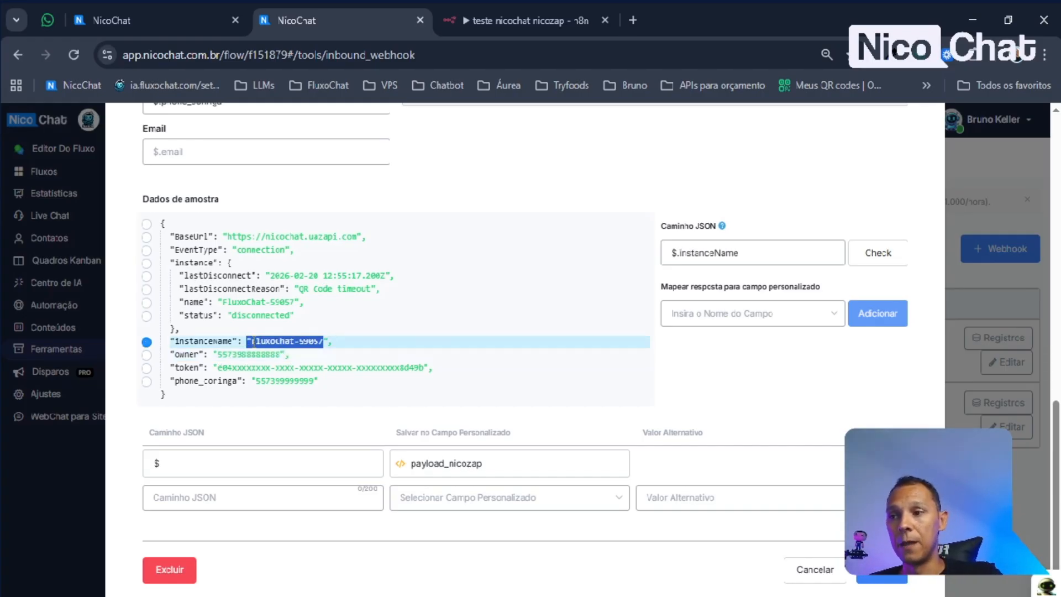
pyautogui.click(257, 355)
pyautogui.doubleClick(256, 354)
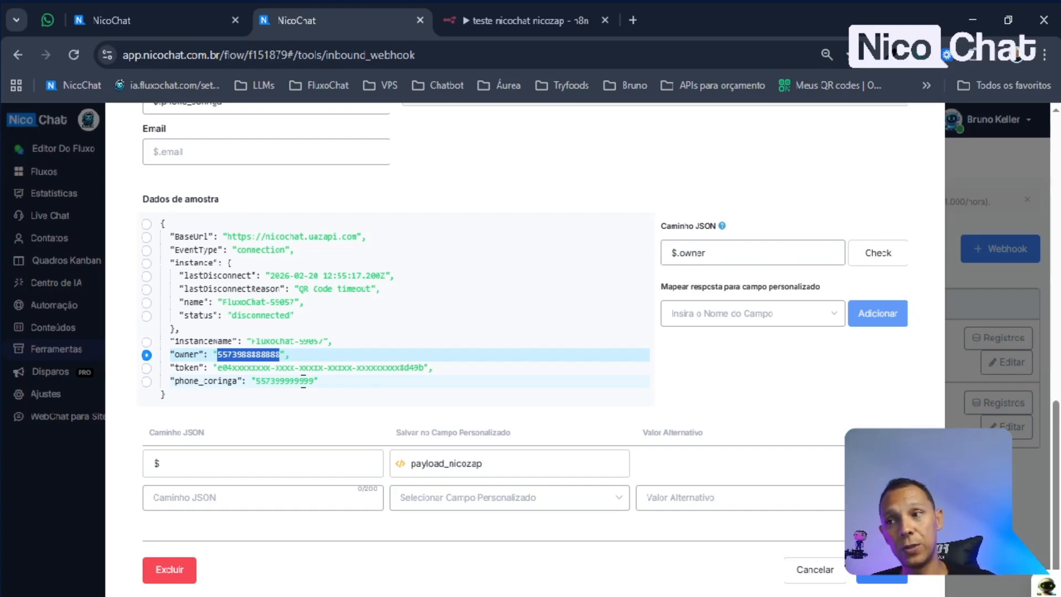
pyautogui.click(871, 411)
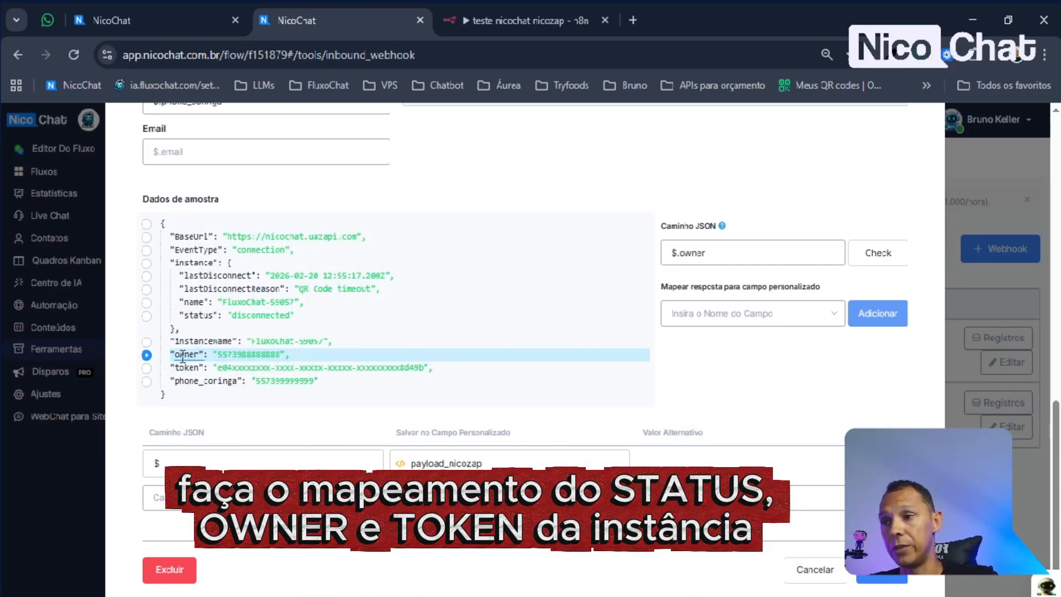
pyautogui.moveTo(217, 354); pyautogui.dragTo(281, 351)
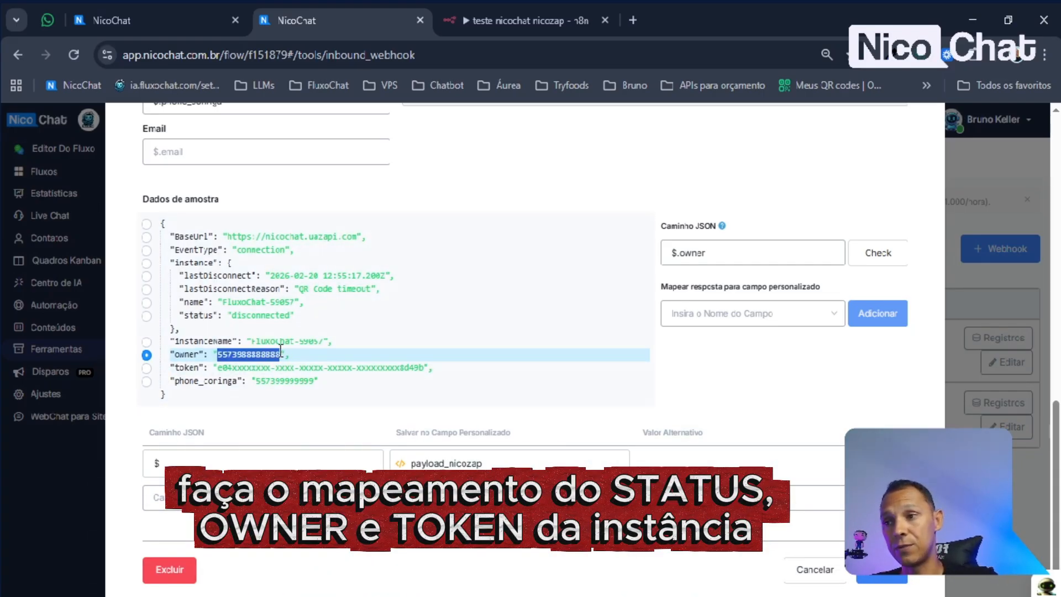
pyautogui.click(255, 399)
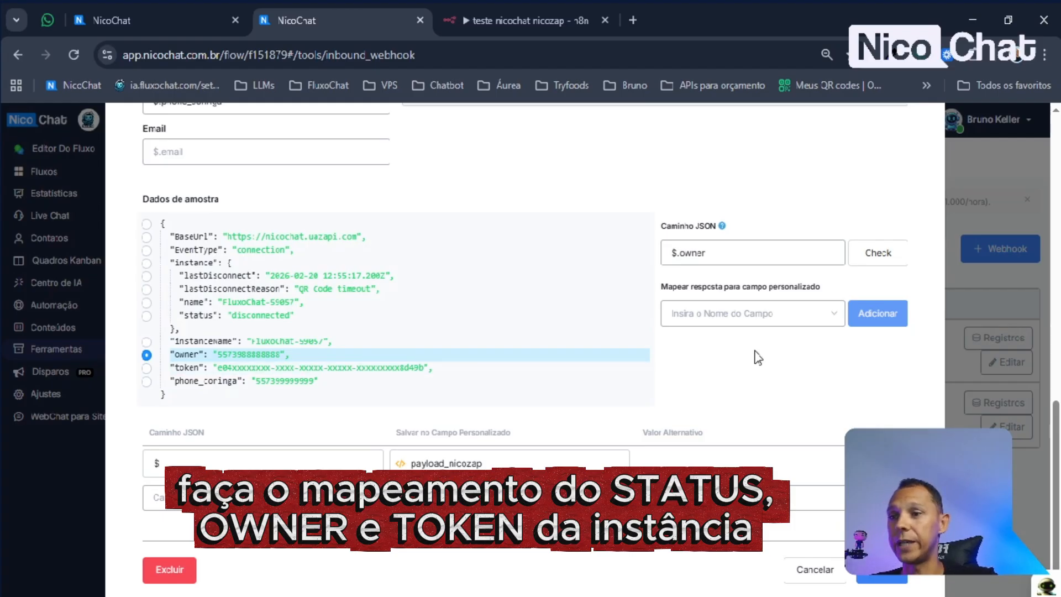
# Save the NicoZap webhook and open the Nicozap sub-flow in edit mode
pyautogui.scroll(-1, 758, 358)
pyautogui.click(879, 534)
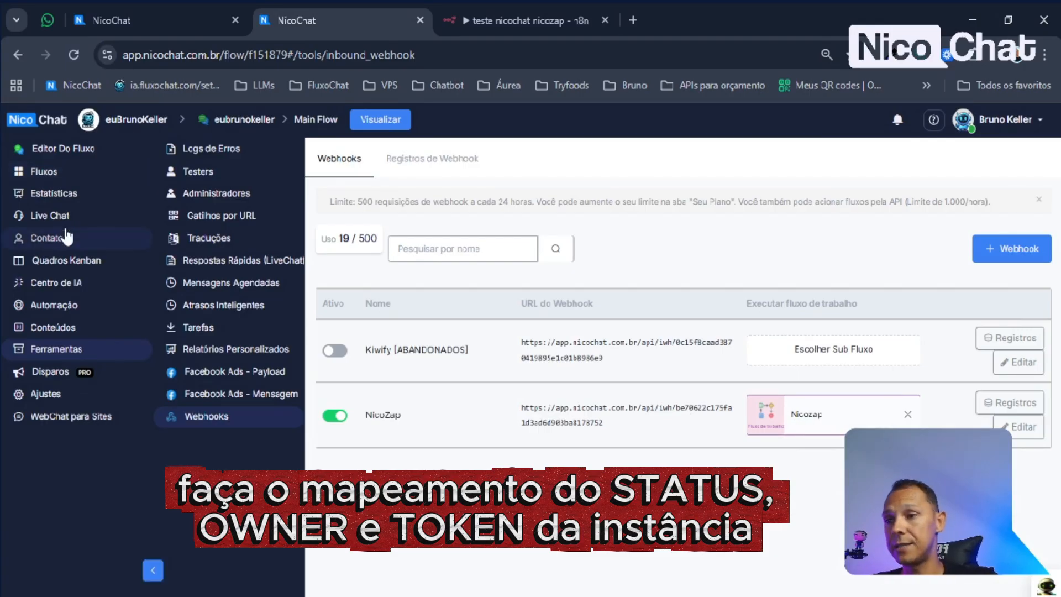
pyautogui.click(75, 177)
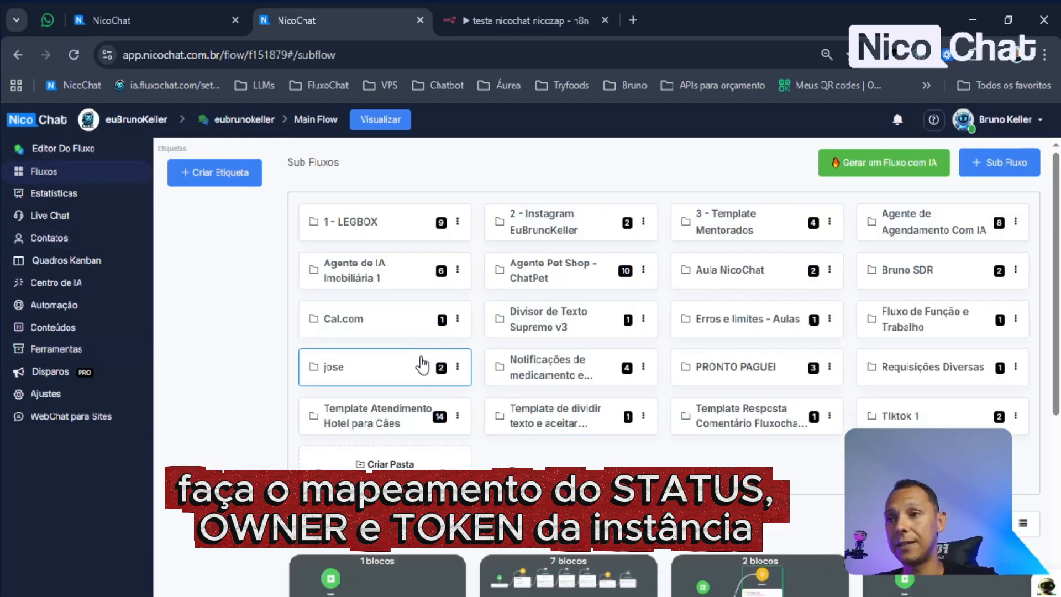
pyautogui.scroll(-5, 422, 363)
pyautogui.scroll(3, 552, 332)
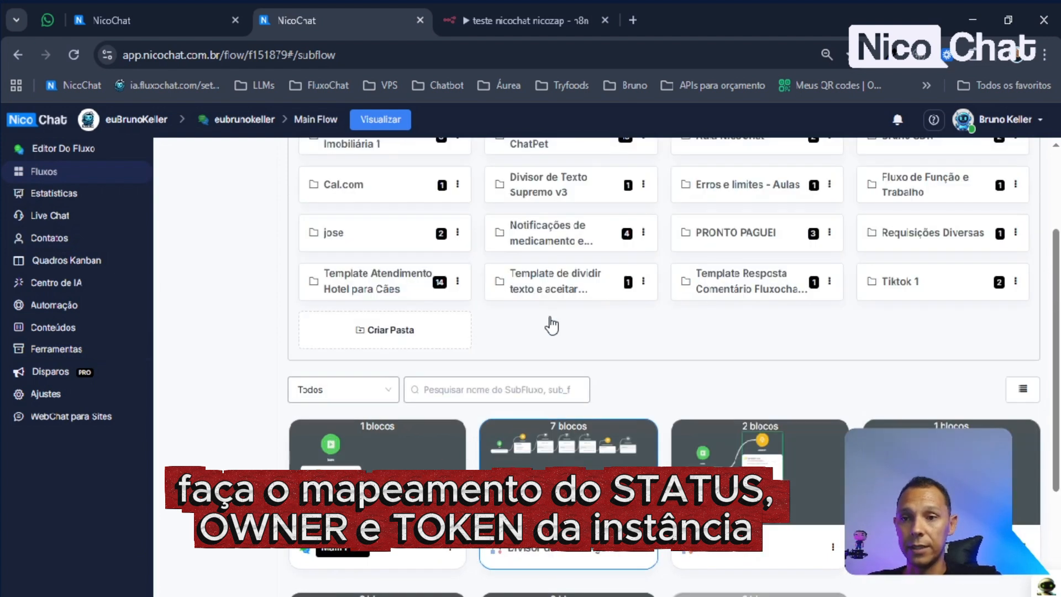
pyautogui.scroll(-3, 552, 326)
pyautogui.click(946, 383)
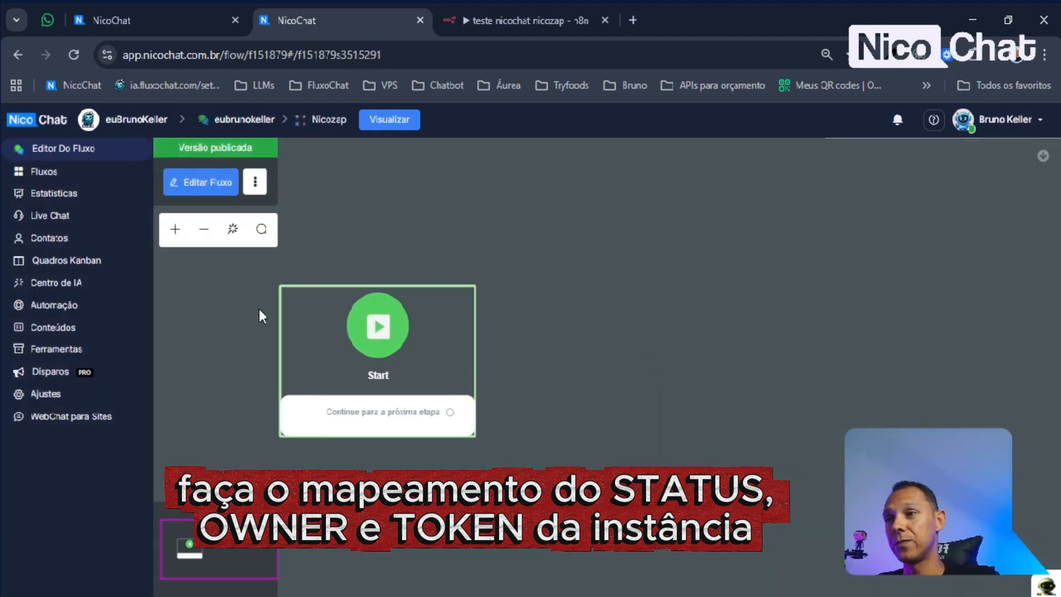
pyautogui.click(201, 182)
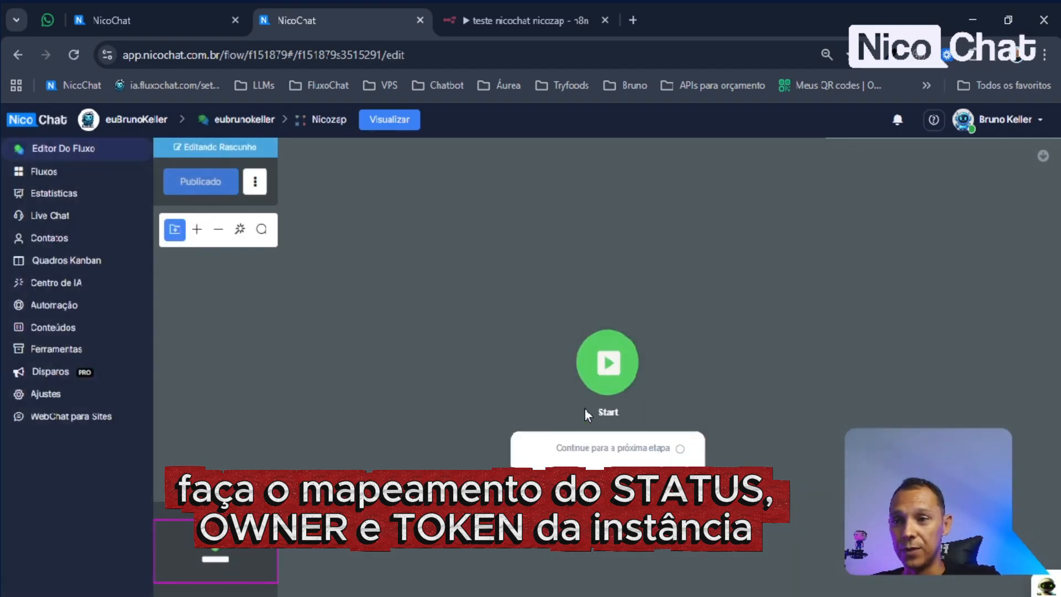
pyautogui.moveTo(780, 437); pyautogui.dragTo(567, 413)
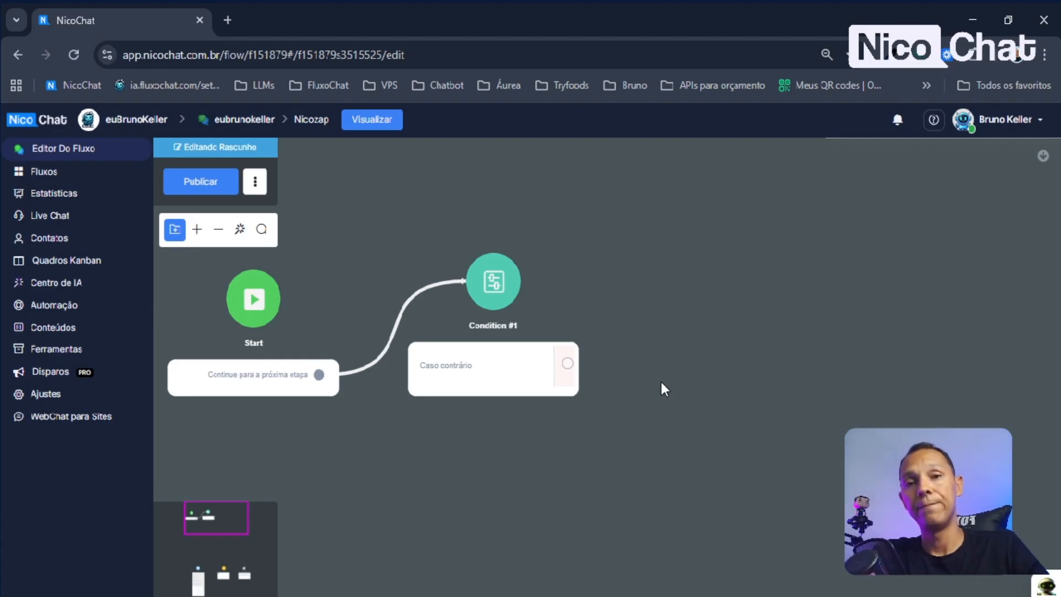
# Add two condition groups to the Condition #1 block and move the block higher on the canvas
pyautogui.click(440, 370)
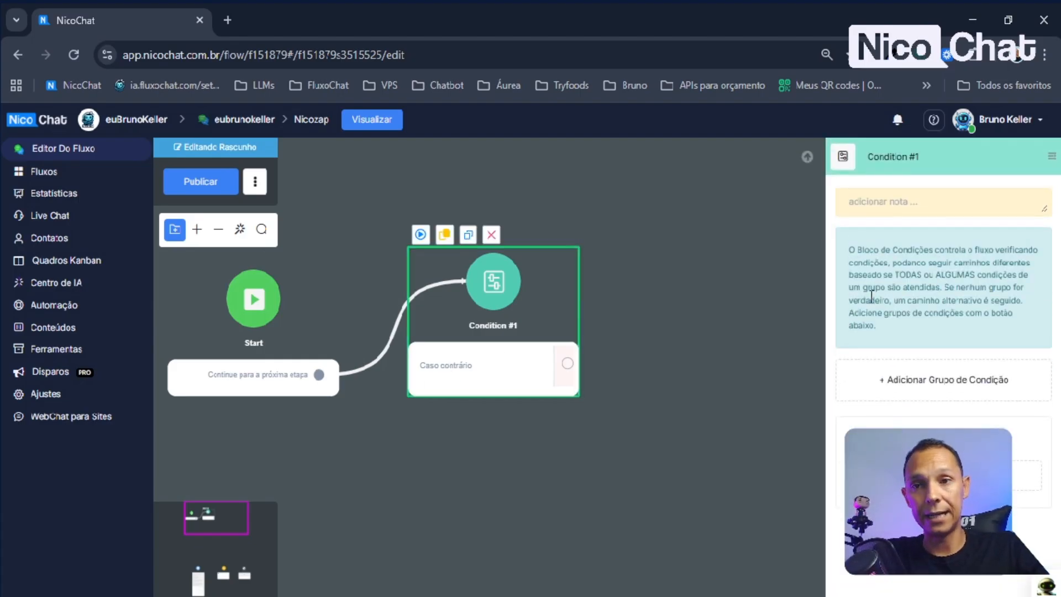
pyautogui.click(943, 380)
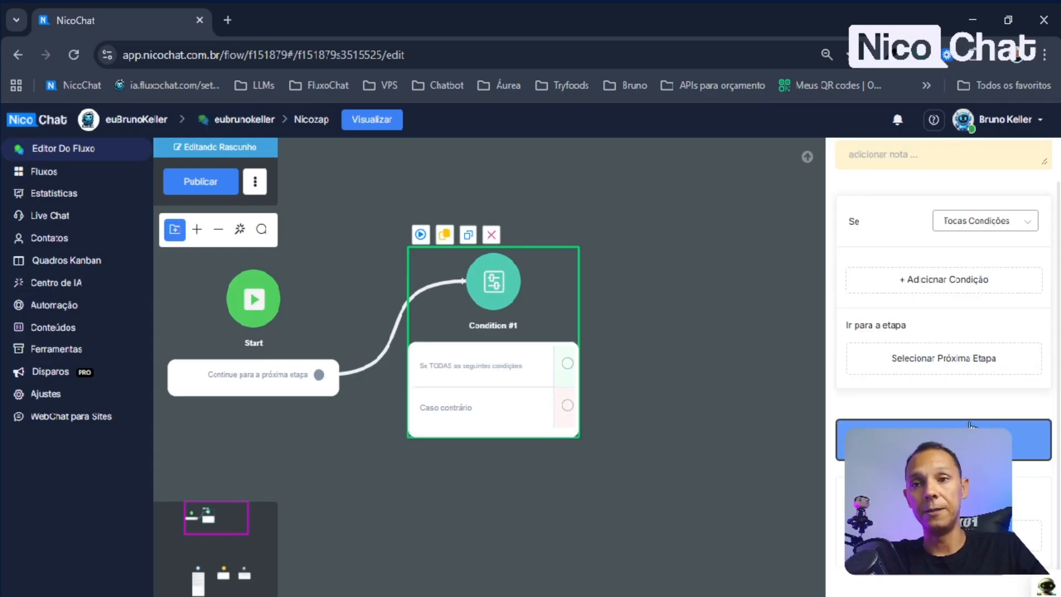
pyautogui.click(943, 439)
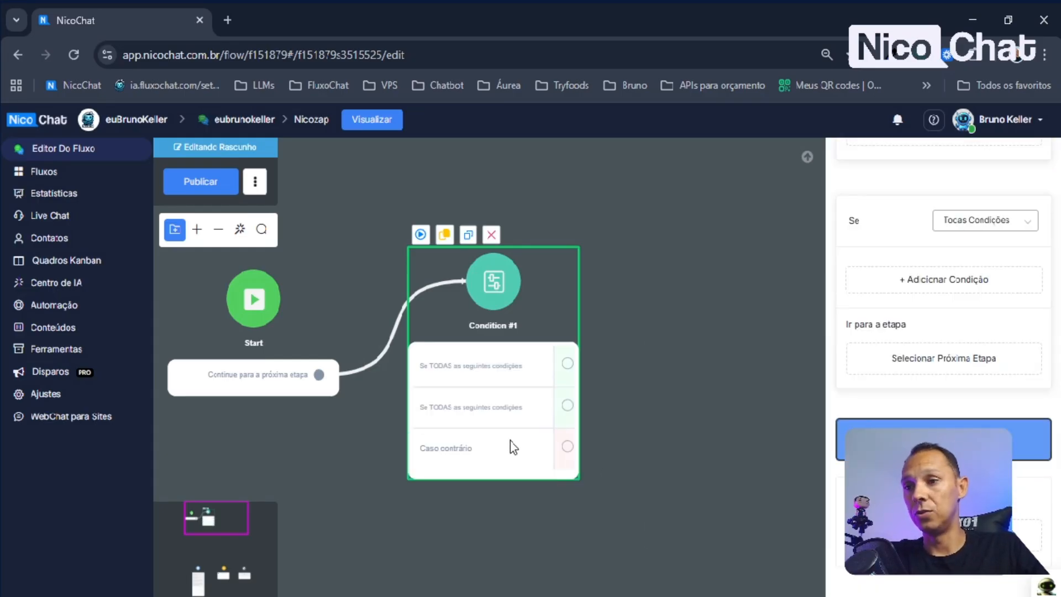
pyautogui.moveTo(513, 397); pyautogui.dragTo(514, 326)
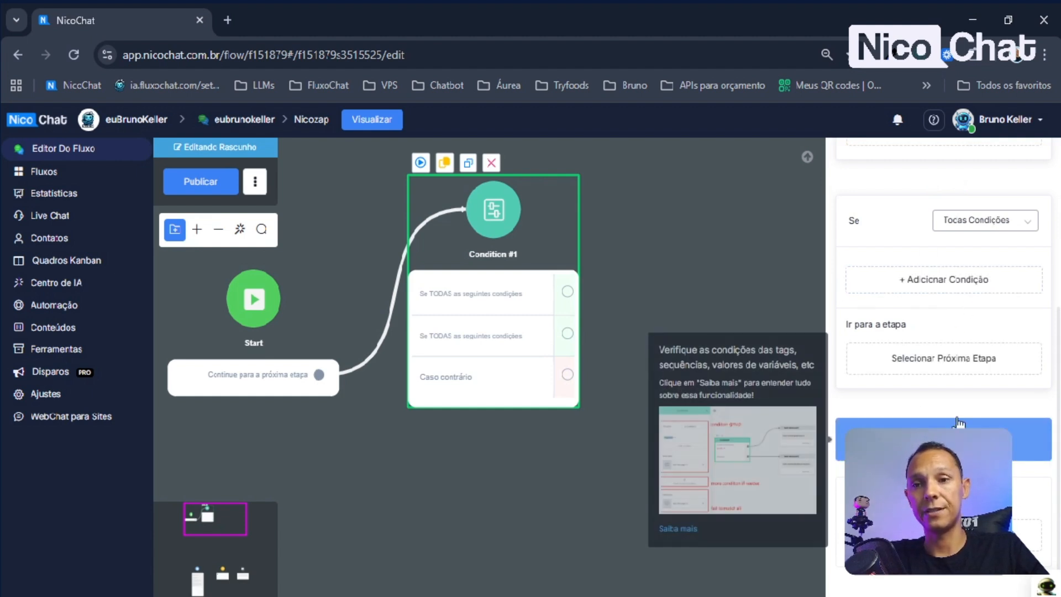
pyautogui.scroll(2, 957, 410)
pyautogui.scroll(5, 940, 310)
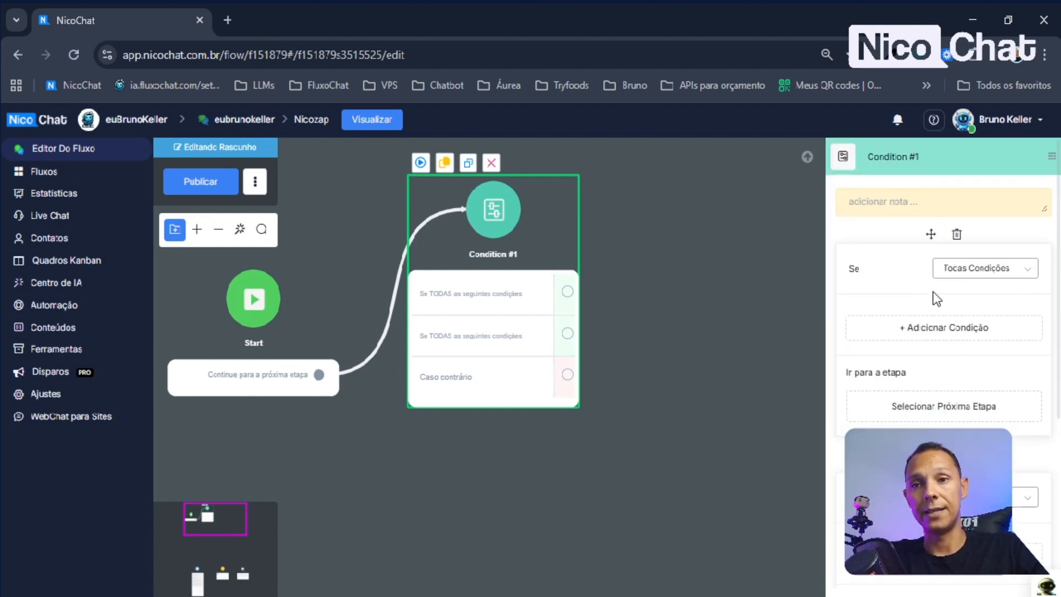
pyautogui.scroll(-5, 966, 343)
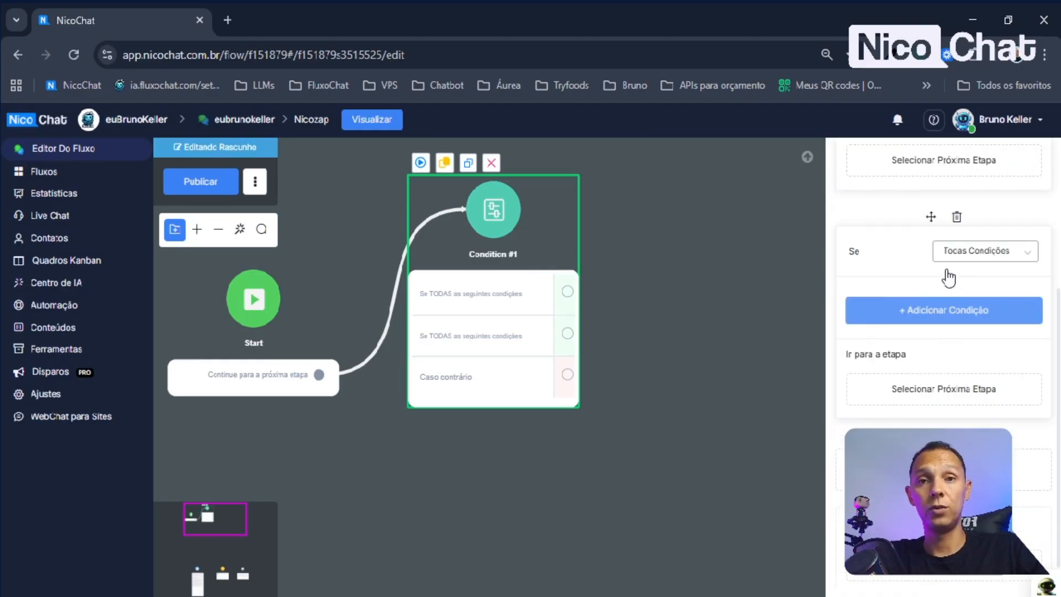
pyautogui.click(944, 311)
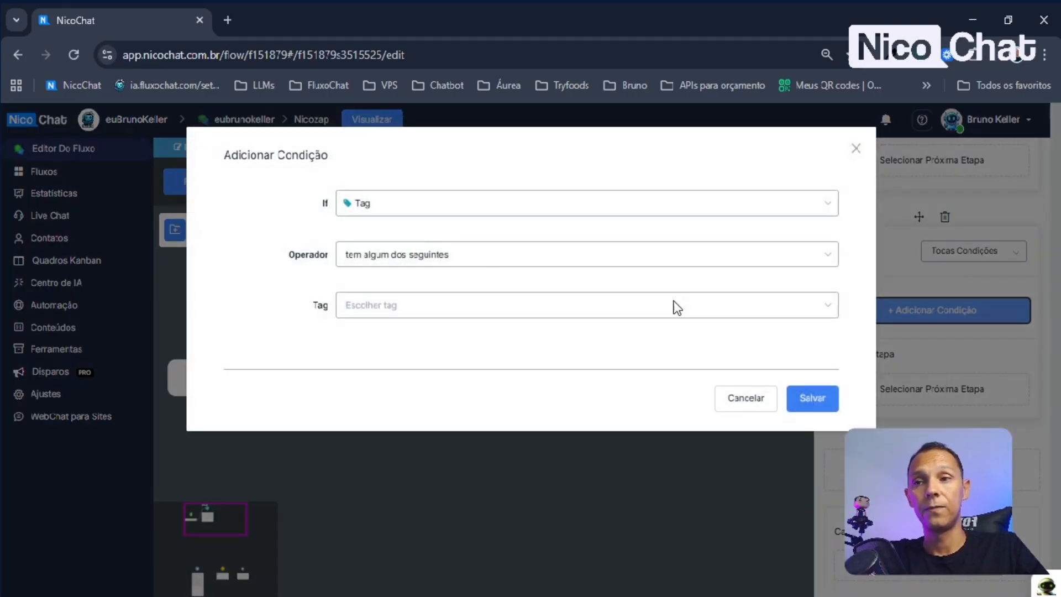
pyautogui.click(436, 210)
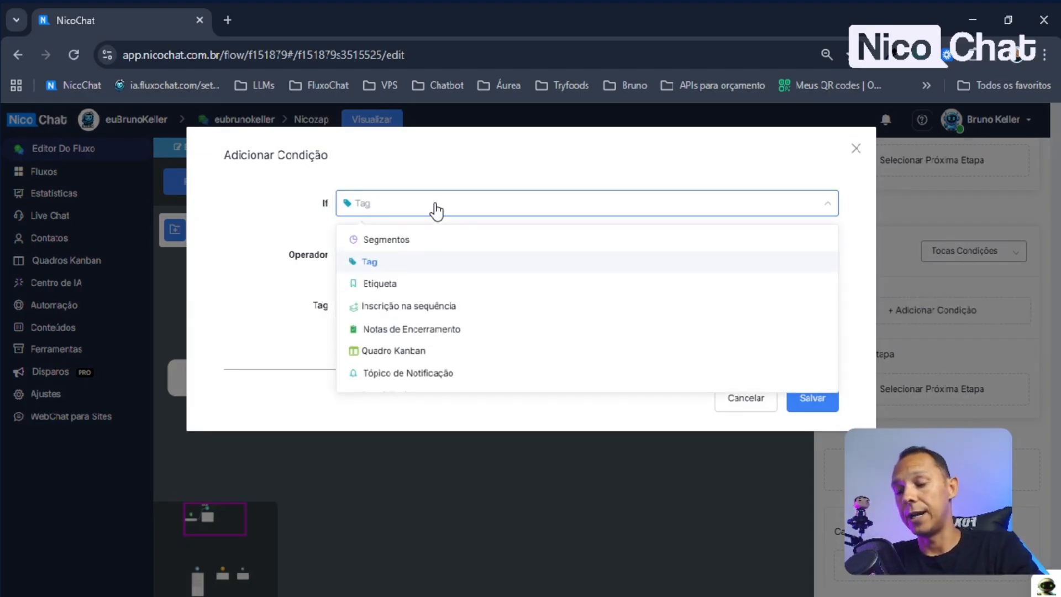
pyautogui.write('status')
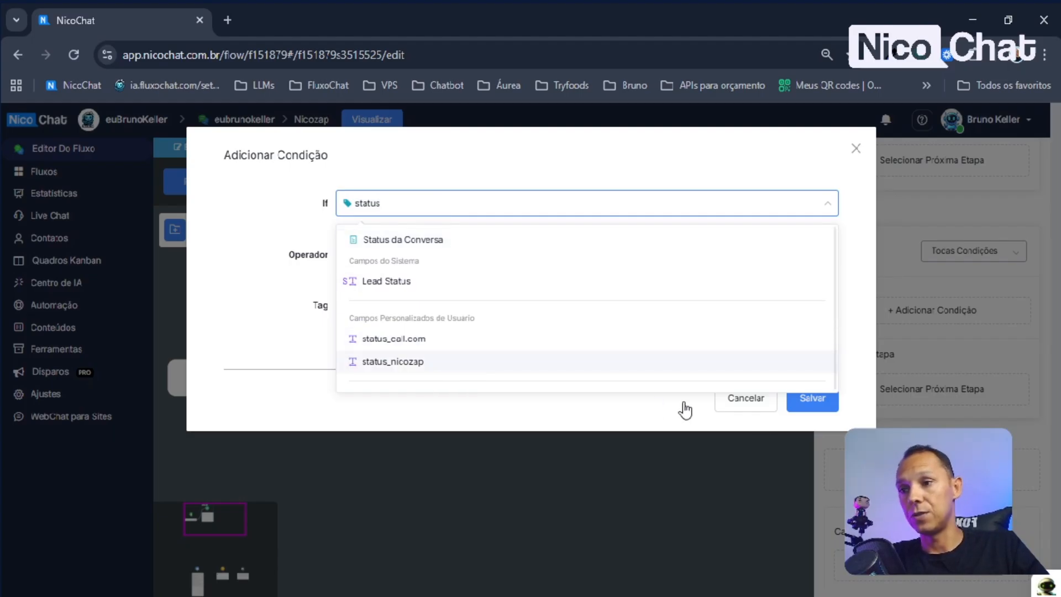
pyautogui.click(581, 362)
pyautogui.click(376, 259)
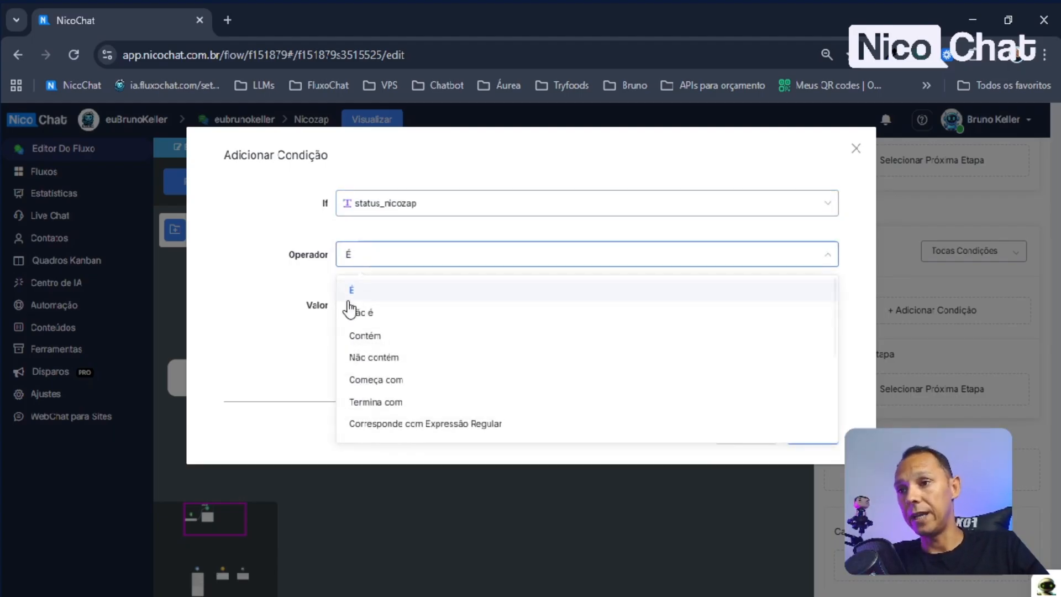
pyautogui.click(340, 321)
pyautogui.click(398, 304)
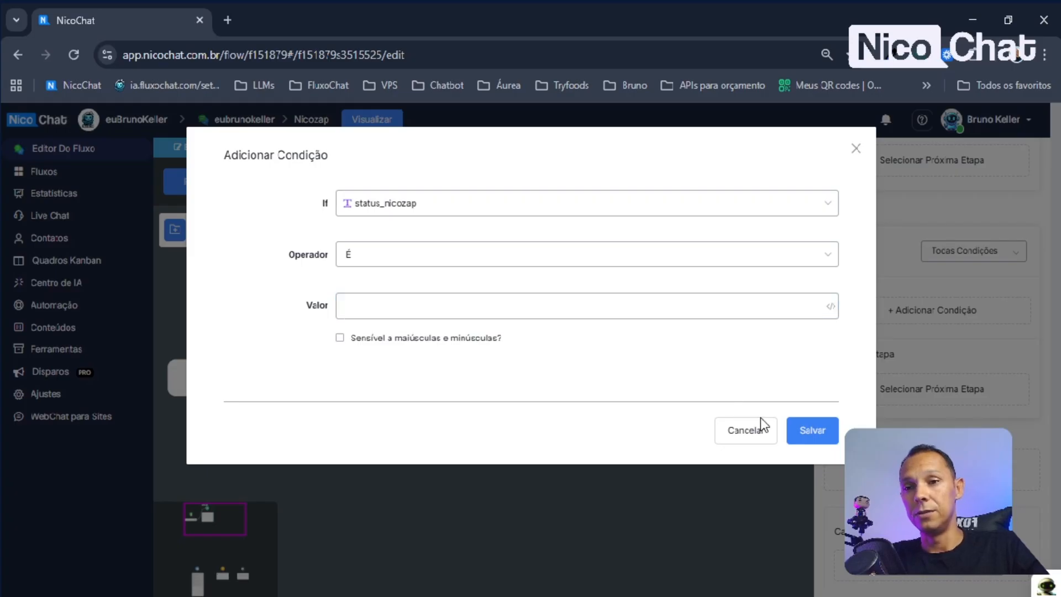
pyautogui.click(811, 437)
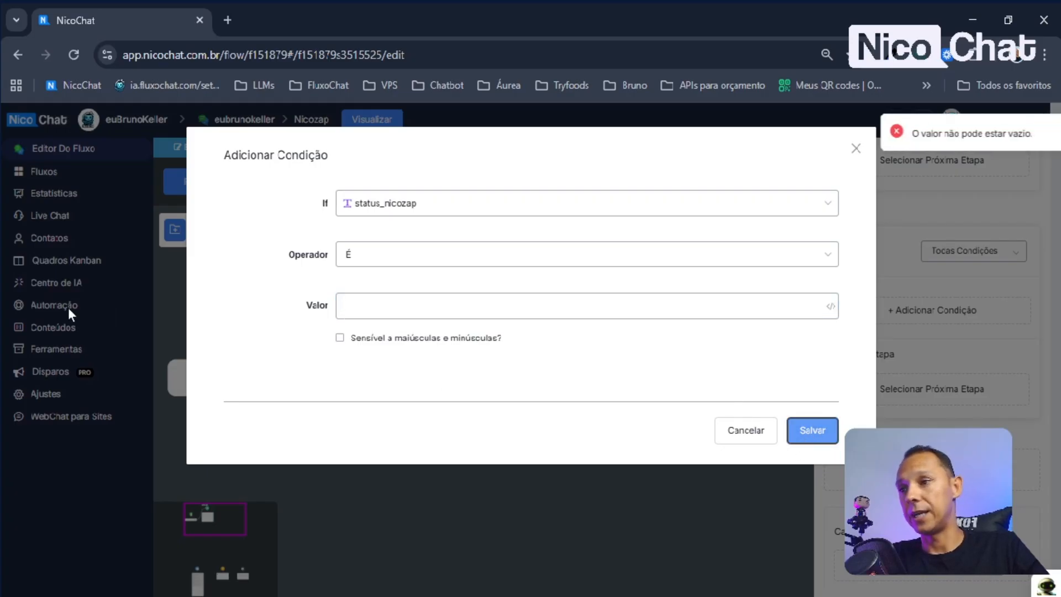
pyautogui.click(741, 437)
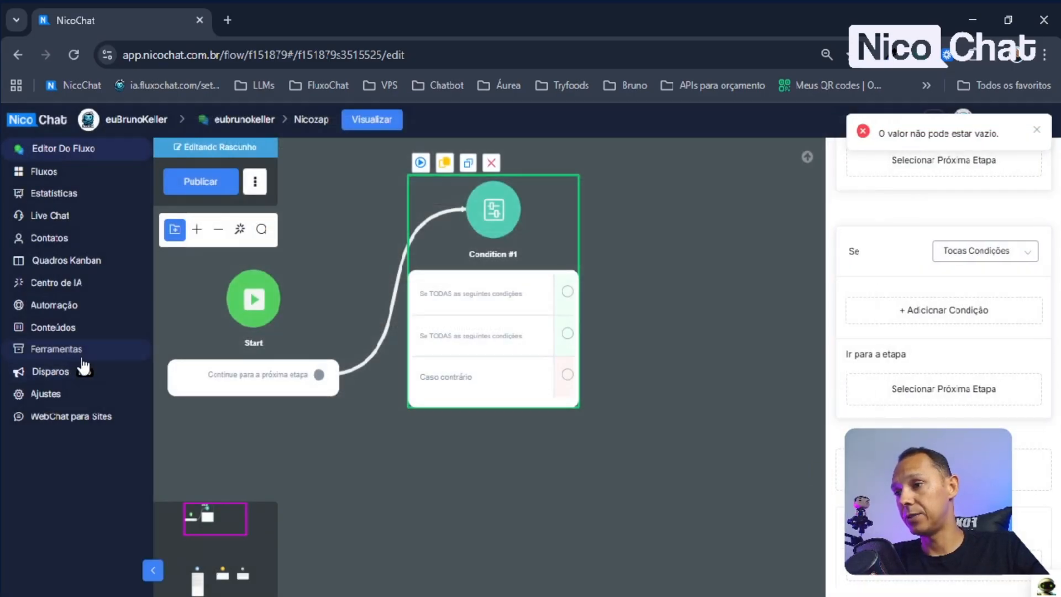
# Look at the webhooks page in the tools section, then return to the Nicozap flow editor
pyautogui.click(72, 352)
pyautogui.click(207, 430)
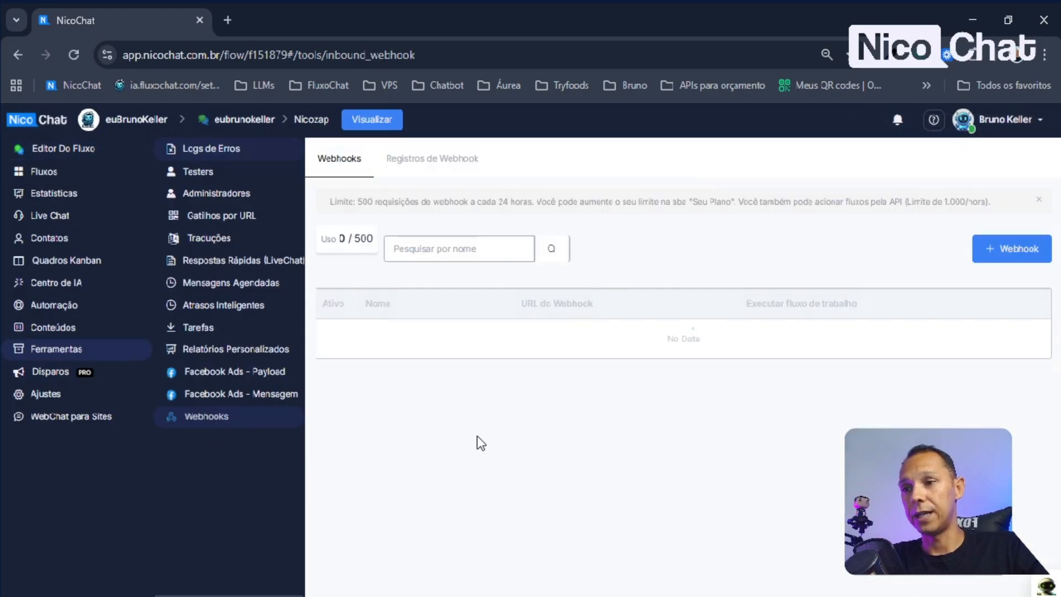
pyautogui.click(806, 414)
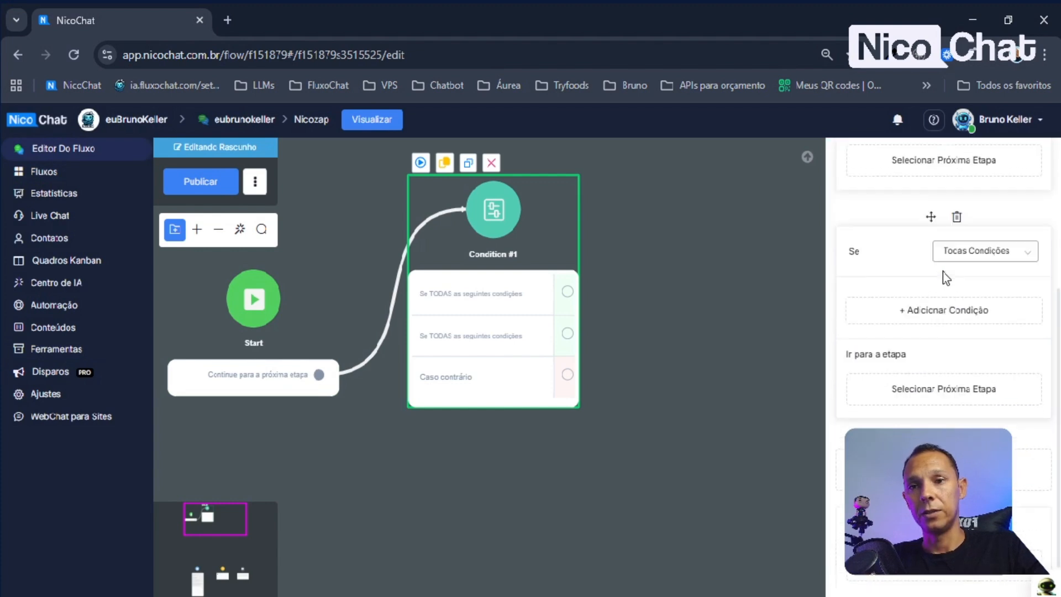
# Add a condition to the second group of Condition #1: status_nicozap É disconnected
pyautogui.scroll(-1, 943, 273)
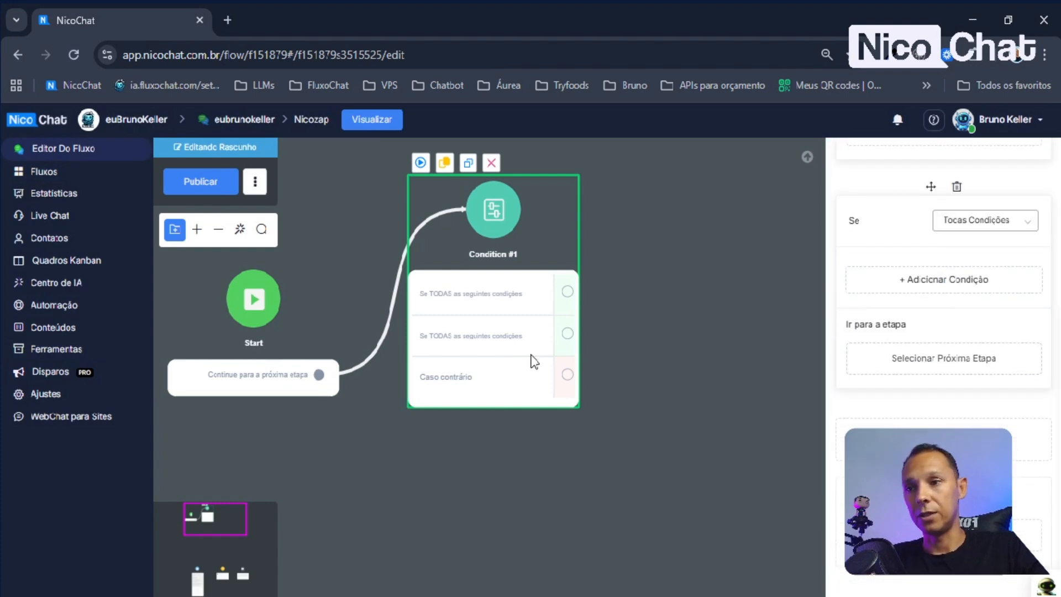
pyautogui.click(938, 282)
pyautogui.click(386, 209)
pyautogui.write('status')
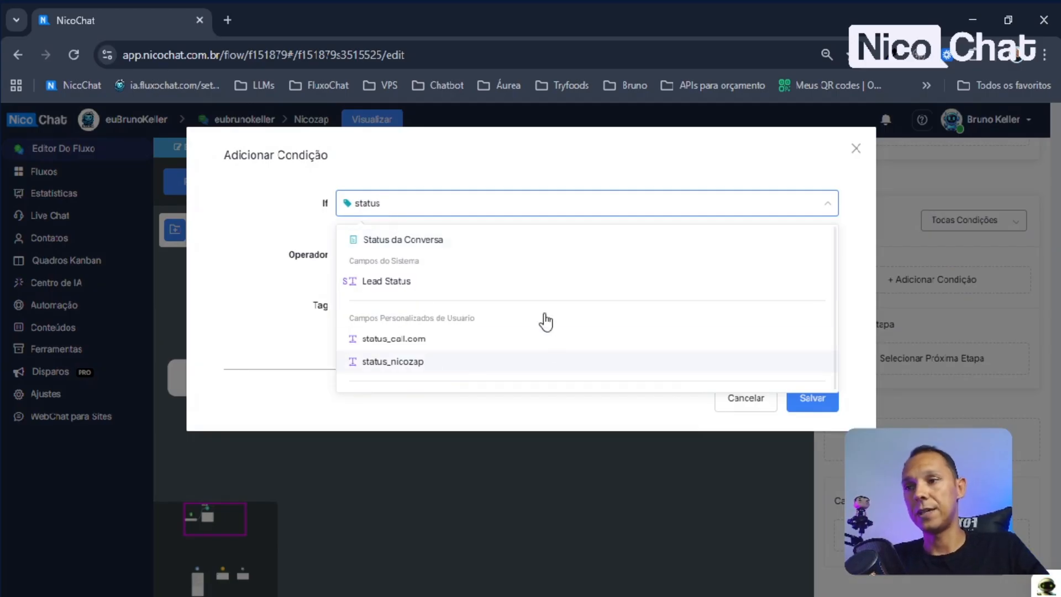
pyautogui.press('Return')
pyautogui.click(362, 306)
pyautogui.write('disconnected')
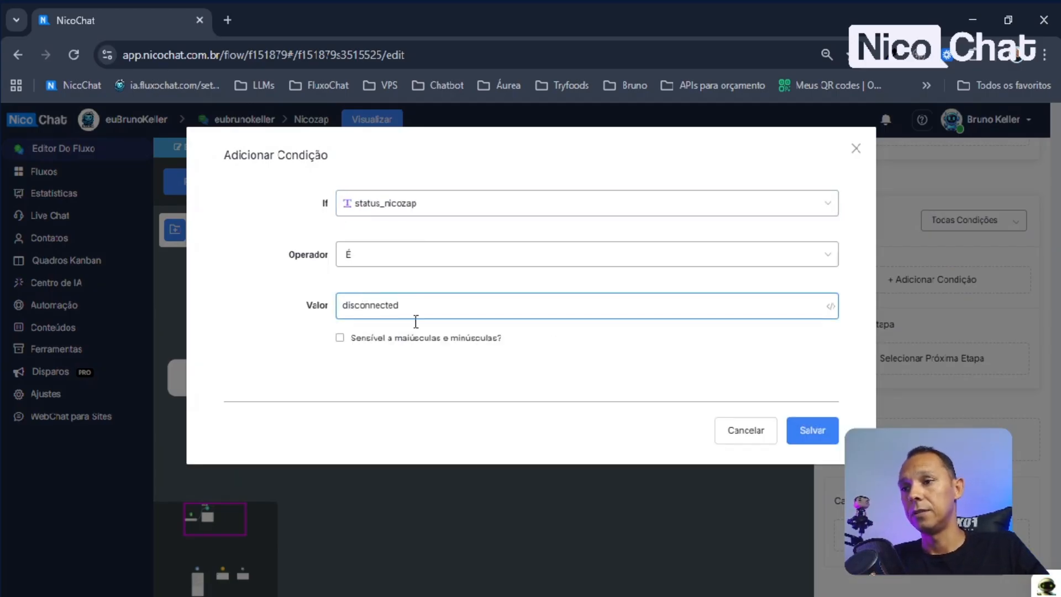
pyautogui.click(813, 430)
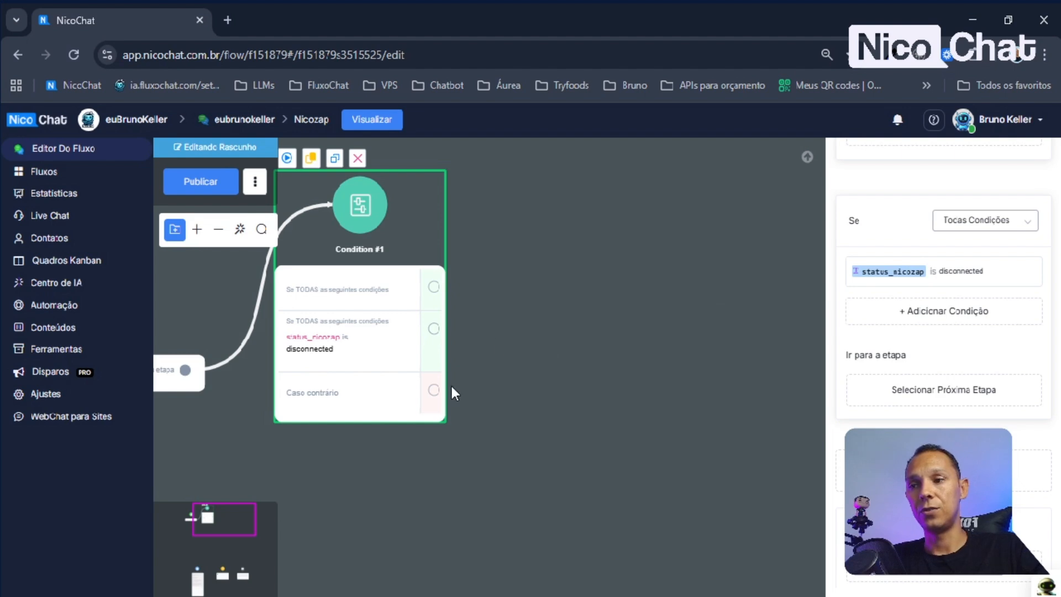
# Change the value of the status_nicozap condition to connected and save it
pyautogui.click(995, 274)
pyautogui.click(373, 305)
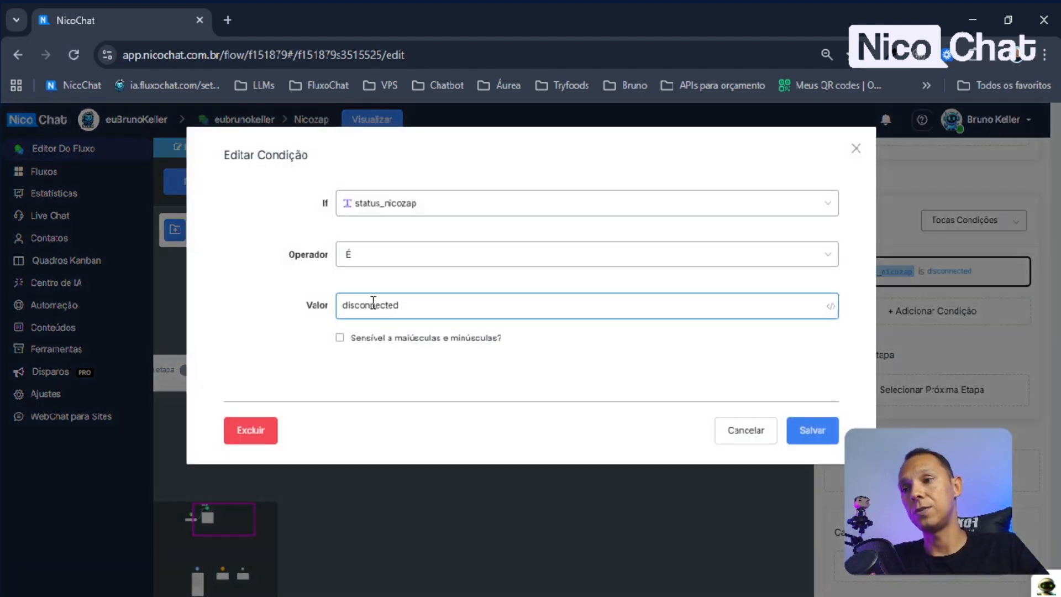
pyautogui.moveTo(356, 305); pyautogui.dragTo(220, 293)
pyautogui.press('BackSpace')
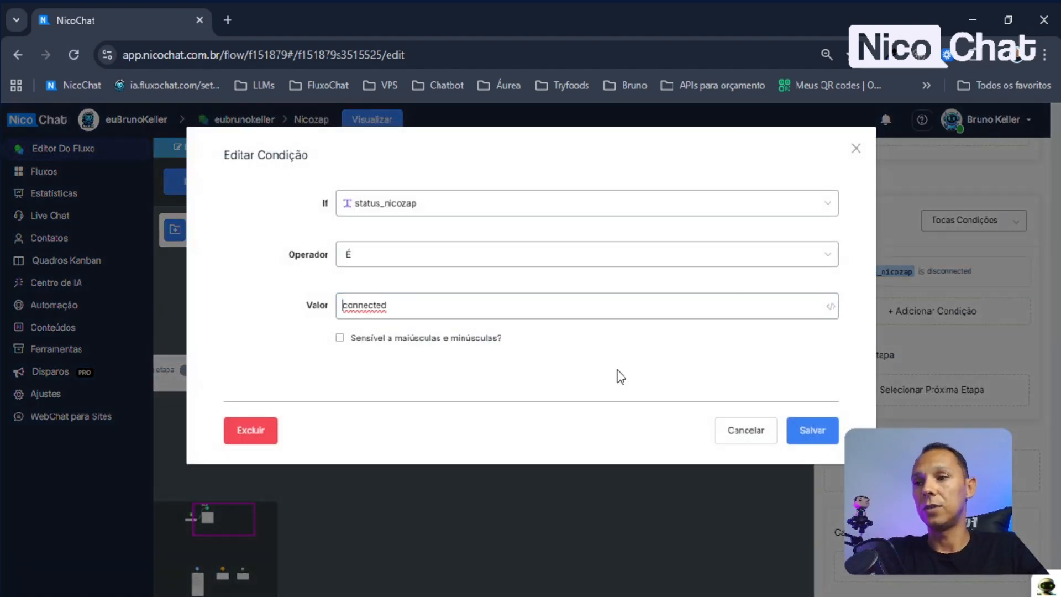
pyautogui.click(810, 431)
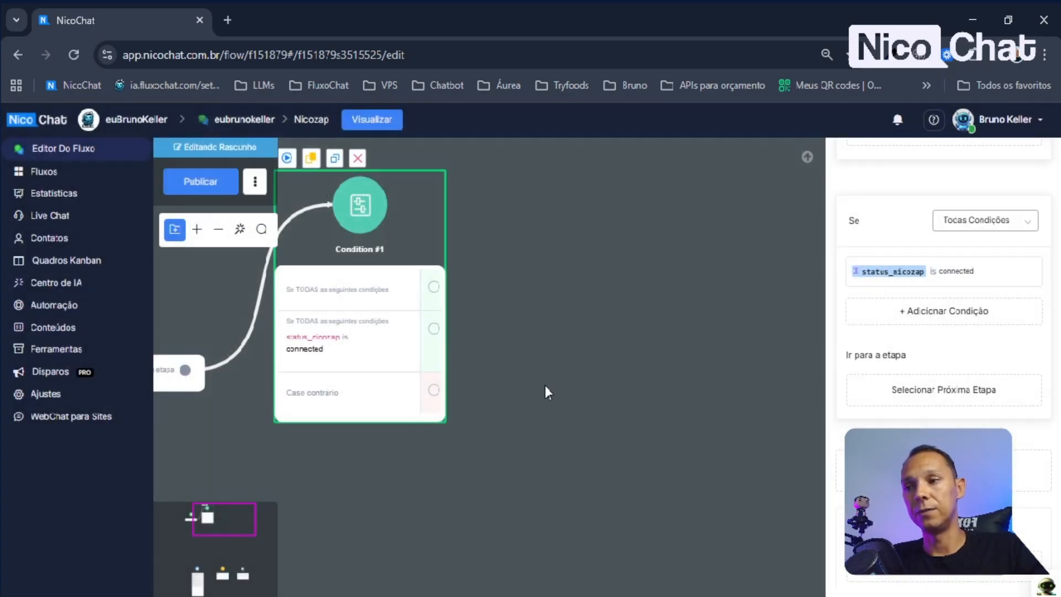
pyautogui.click(482, 344)
# Connect the Caso contrário output of Condition #1 to a new Ação block
pyautogui.click(380, 295)
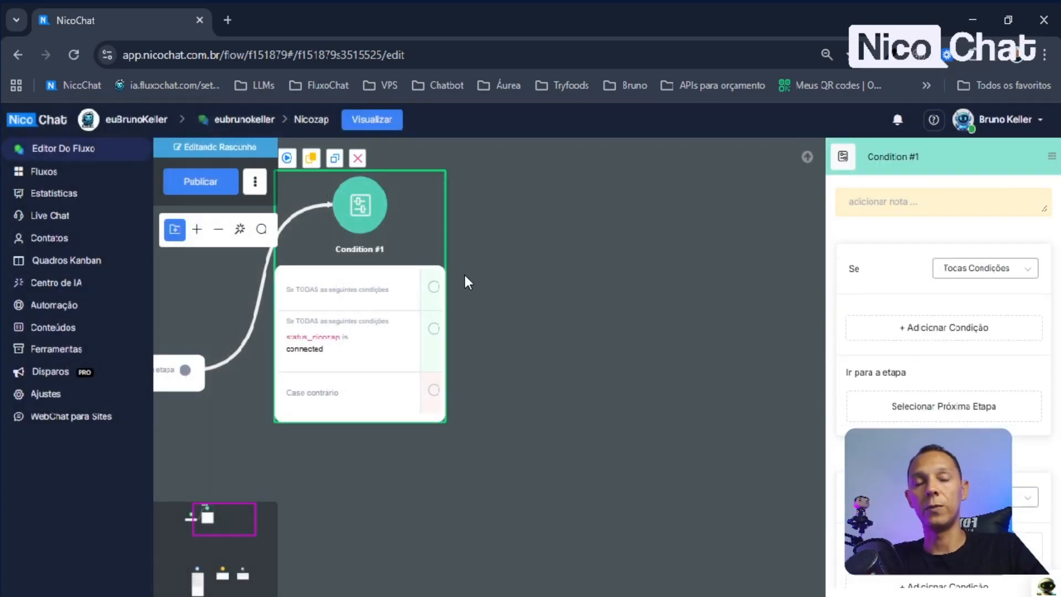
pyautogui.moveTo(434, 390); pyautogui.dragTo(608, 389)
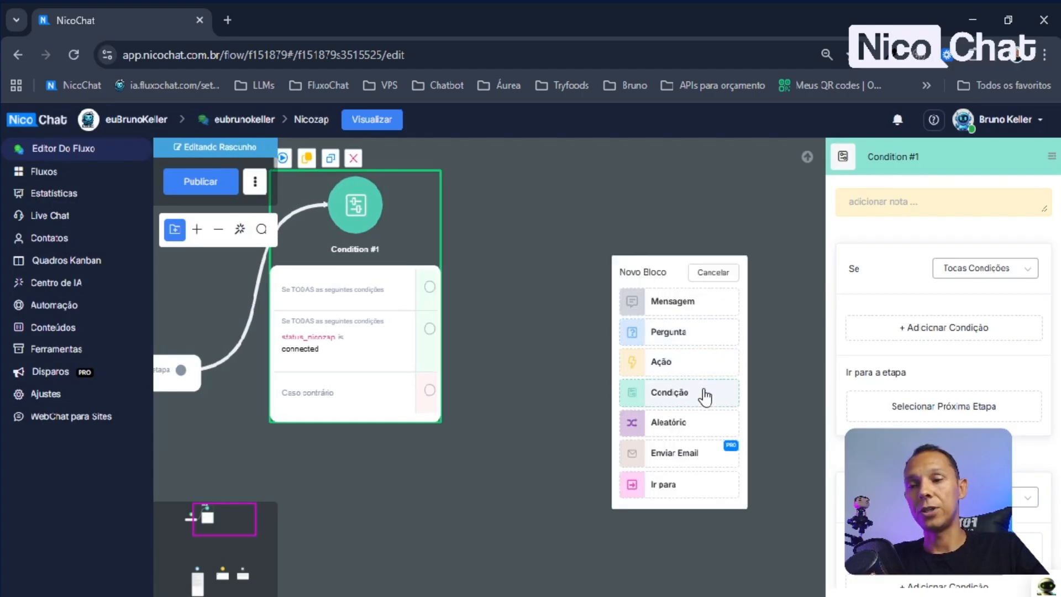
pyautogui.click(680, 362)
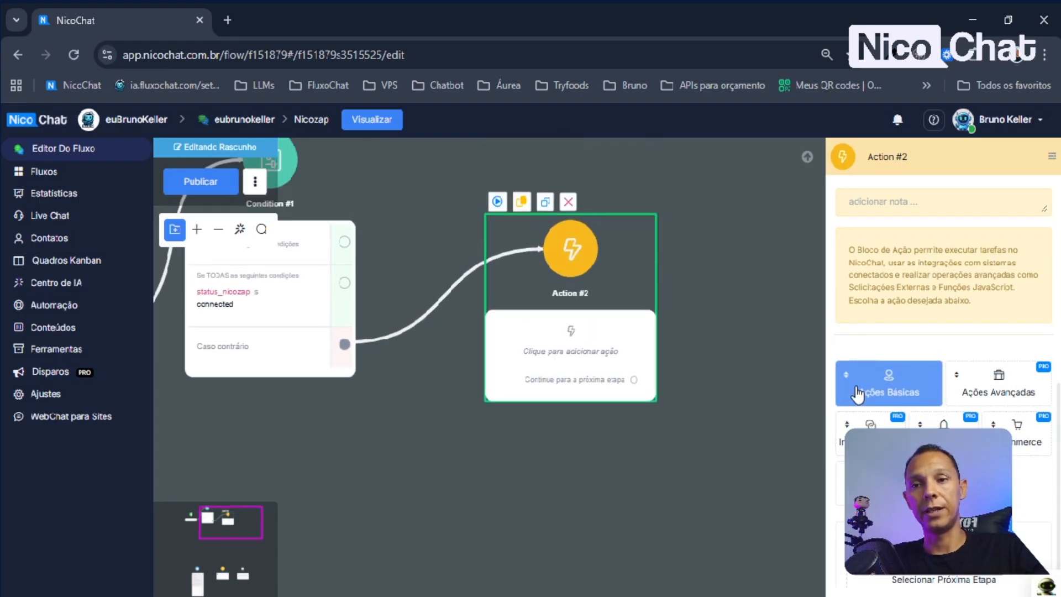
# Give Action #2 an Adicionar Tag action with a new tag mensagem_nicozap and move the block slightly lower
pyautogui.click(865, 393)
pyautogui.click(881, 128)
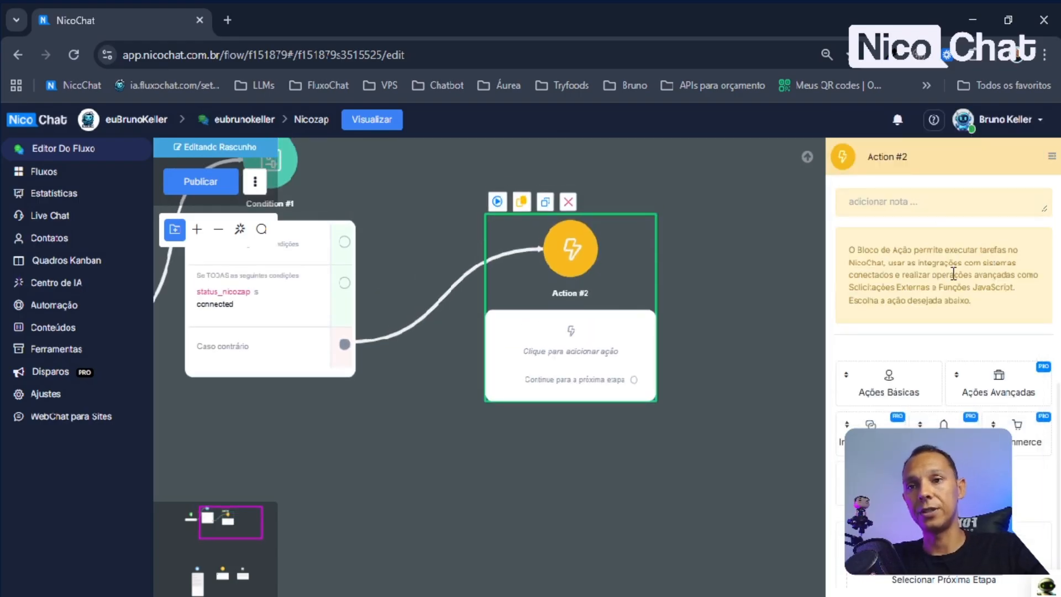
pyautogui.click(915, 290)
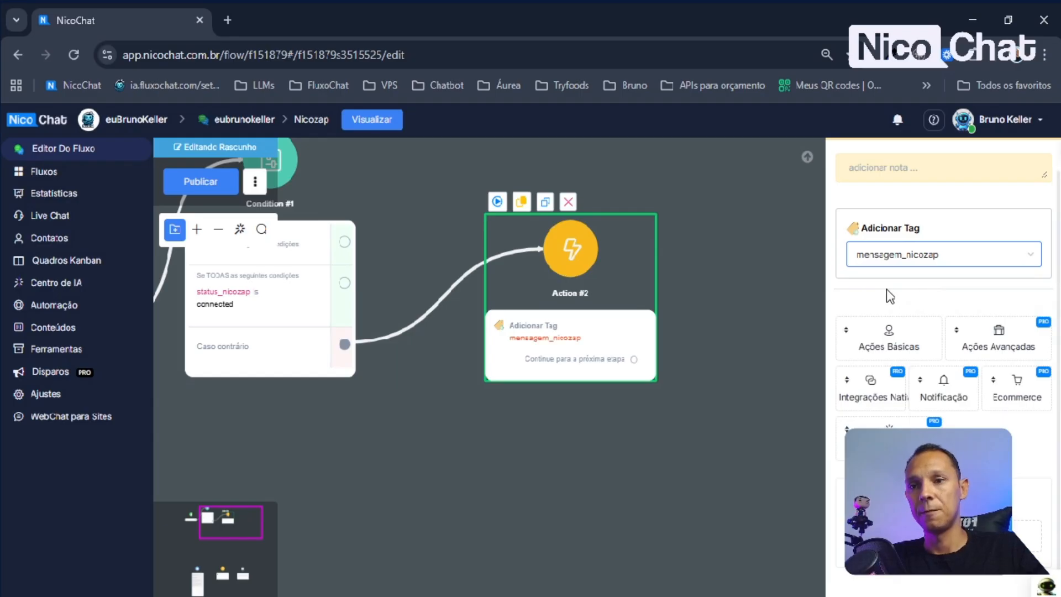
pyautogui.moveTo(570, 354); pyautogui.dragTo(559, 374)
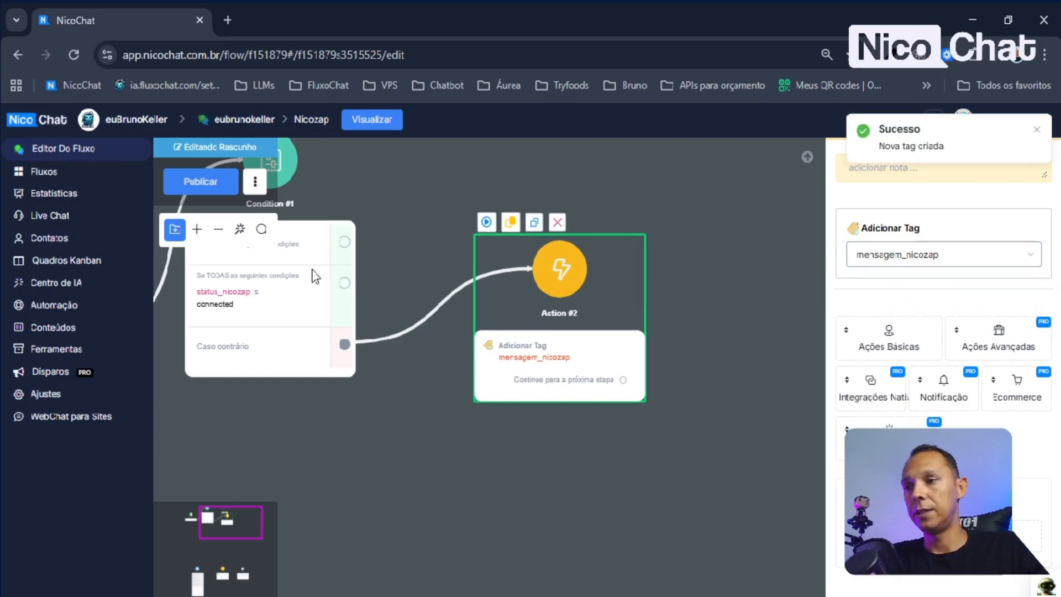
# Add a Tag condition to the first group of Condition #1: tem algum dos seguintes, mensagem_nicozap
pyautogui.click(280, 286)
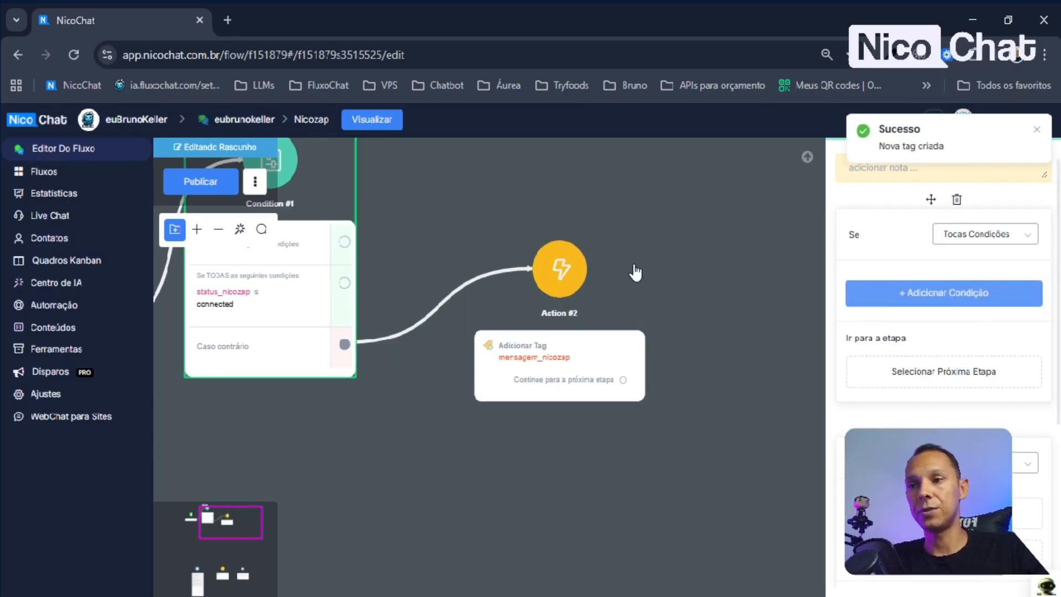
pyautogui.click(883, 285)
pyautogui.click(422, 305)
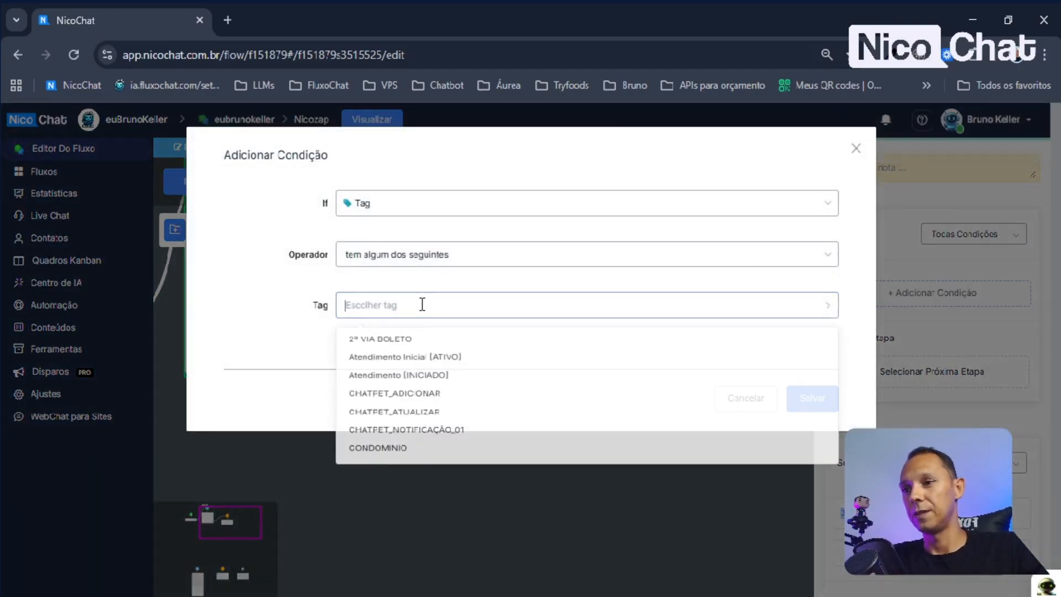
pyautogui.write('nicoz')
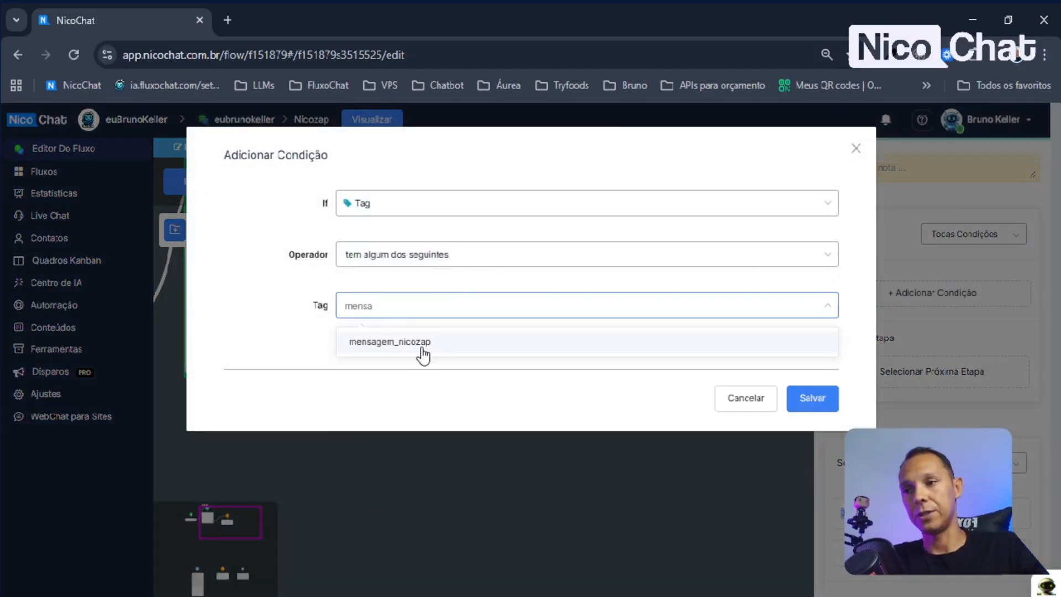
pyautogui.click(420, 344)
pyautogui.click(860, 379)
pyautogui.click(804, 395)
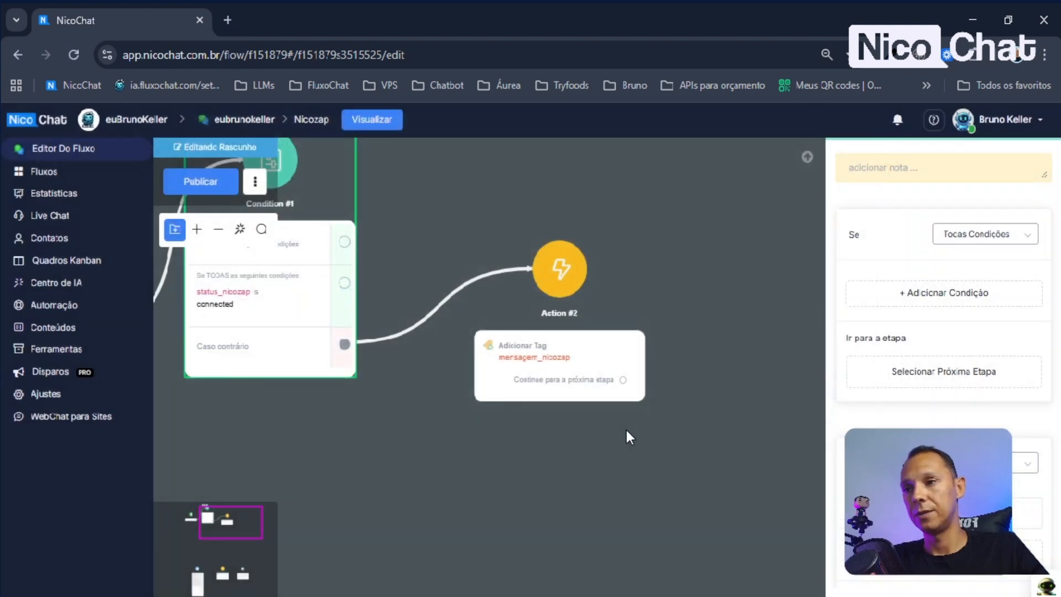
# Connect the next-step output of Action #2 to a new Pergunta block and adjust the block's position
pyautogui.moveTo(477, 396); pyautogui.dragTo(590, 283)
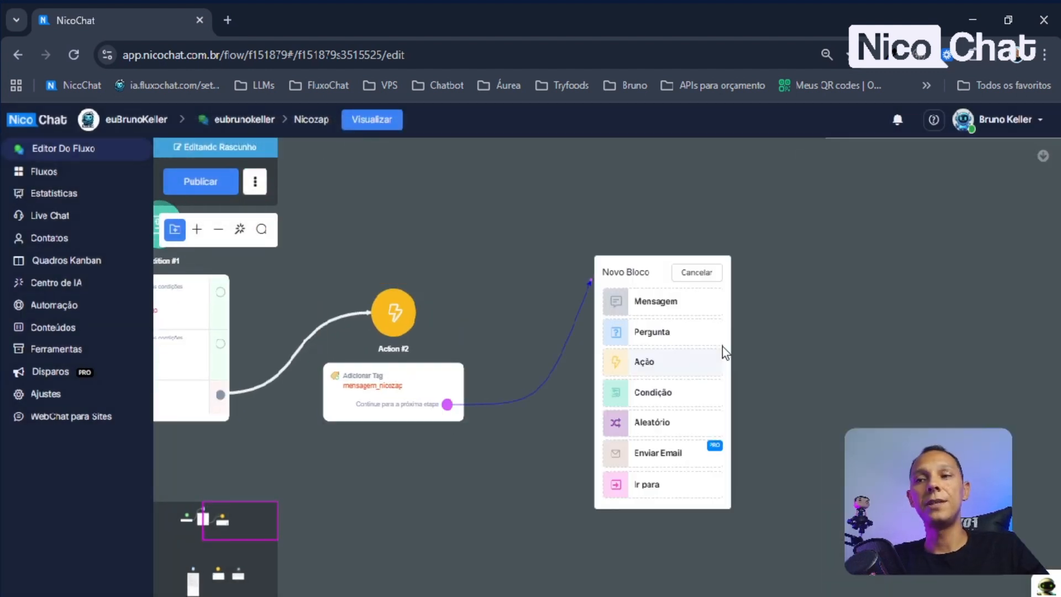
pyautogui.click(680, 344)
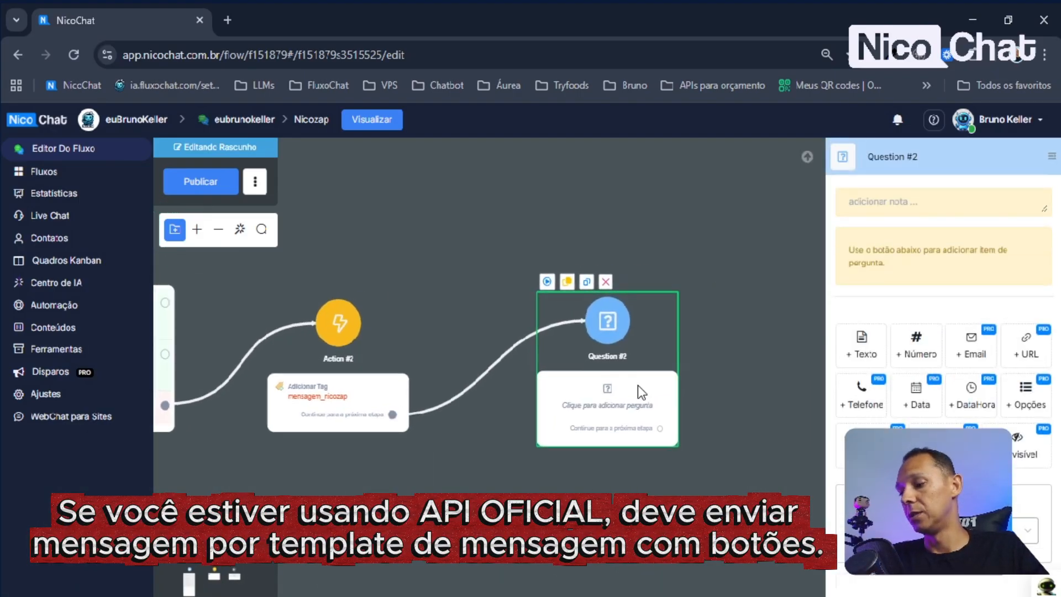
pyautogui.moveTo(616, 417); pyautogui.dragTo(589, 407)
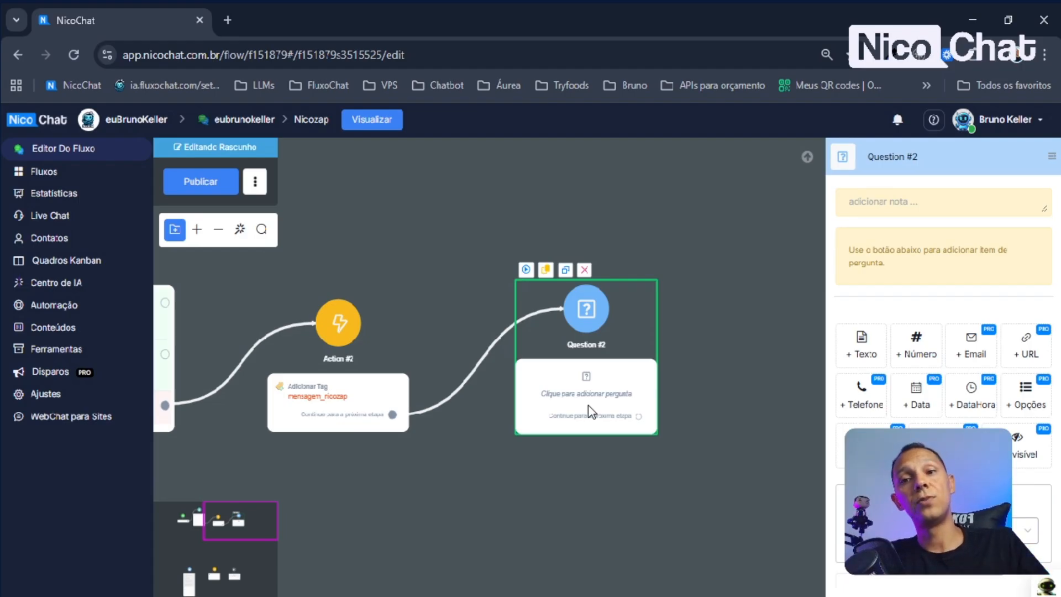
# Add an Opções item to Question #2 and enter the "Sua instância desconectou" alert with the owner_nicozap variable and the QR Code instructions
pyautogui.moveTo(1032, 399)
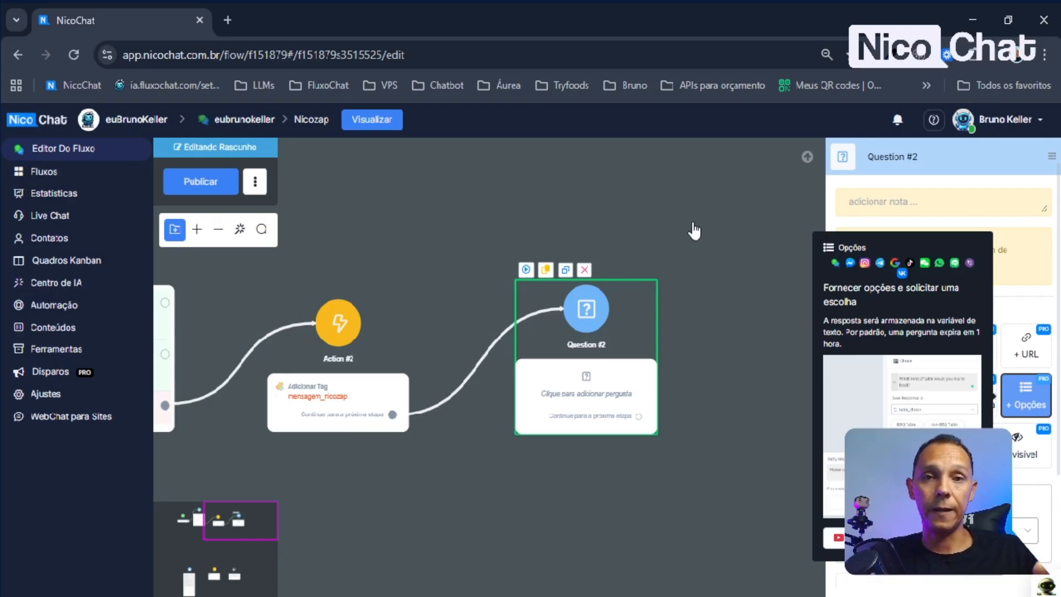
pyautogui.moveTo(604, 413); pyautogui.dragTo(572, 326)
pyautogui.click(937, 255)
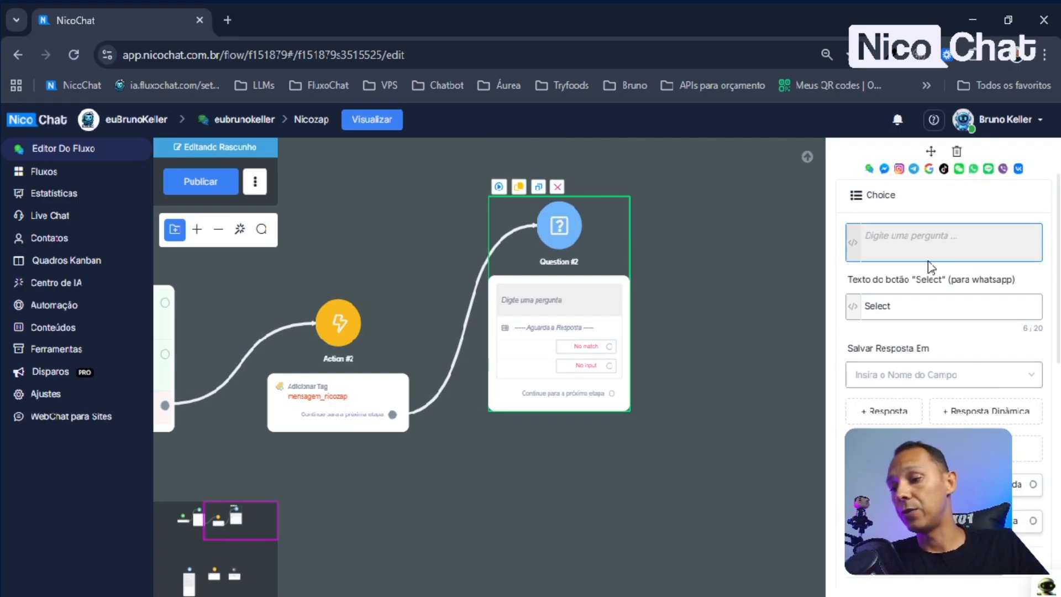
pyautogui.write('🚨❌🚨❌🚨 Sua instância desconectou.  Número da instância: owner_nicozap  Abra o menu abaixo e clique em *Conectar Agora* para gerar o QR Code para conexão.  > Gere o QR Code somente quando estiver pronto para conectar, pois ele dura apenas *2 minutos*')
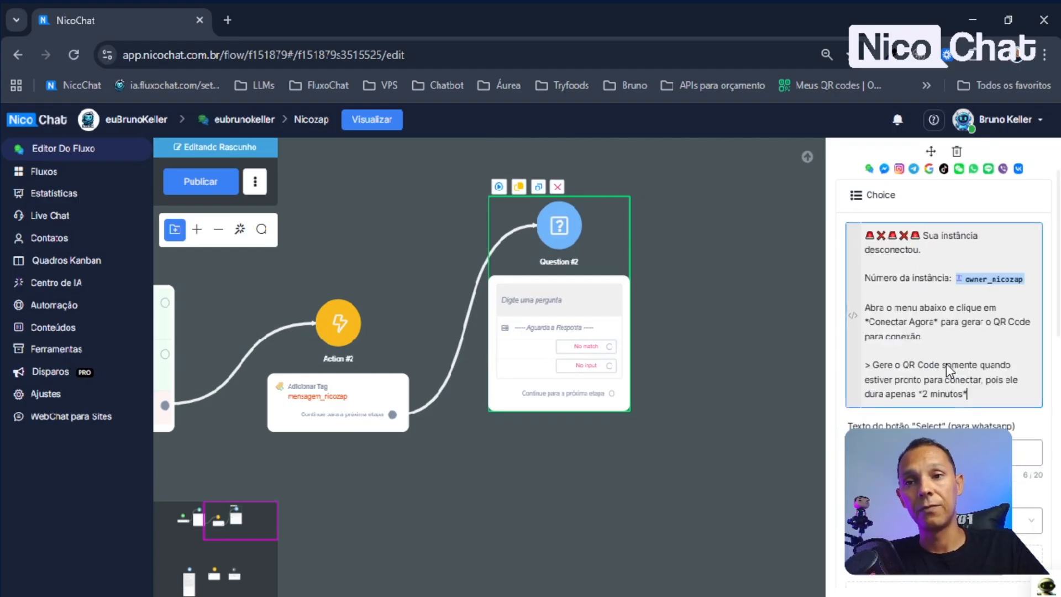
pyautogui.click(938, 250)
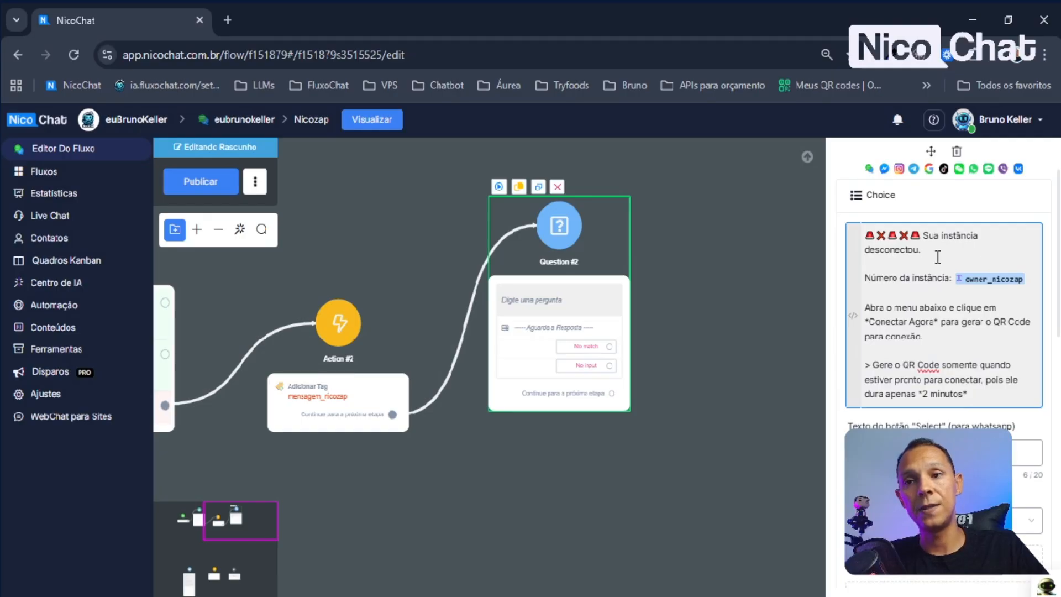
# Rearrange the Condition #1, Action #2 and Question #2 blocks, raising Question #2 and spreading the three evenly across the canvas
pyautogui.moveTo(865, 277); pyautogui.dragTo(956, 283)
pyautogui.click(988, 293)
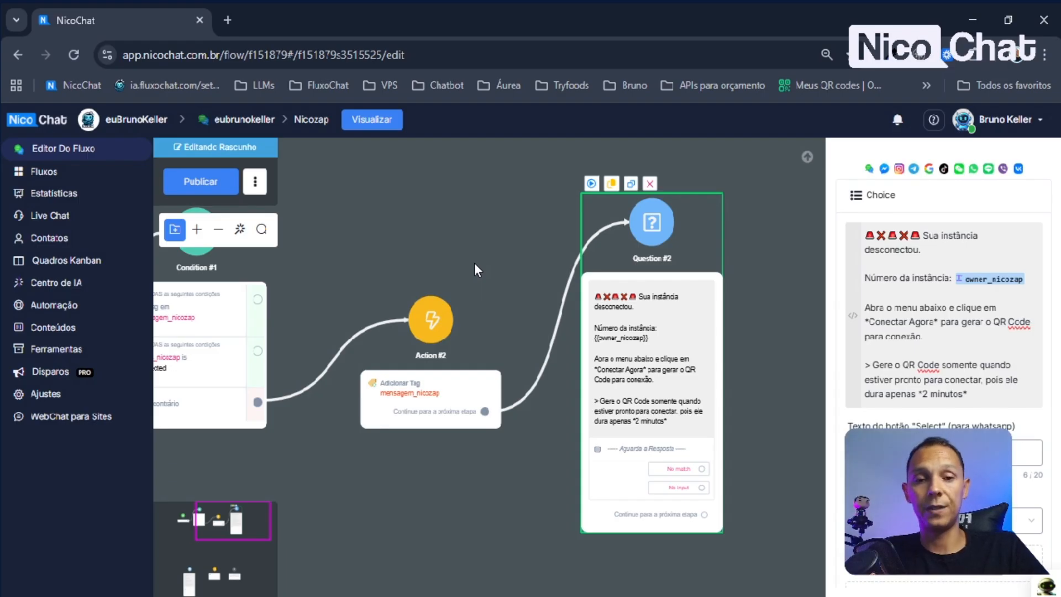
pyautogui.moveTo(672, 385); pyautogui.dragTo(641, 289)
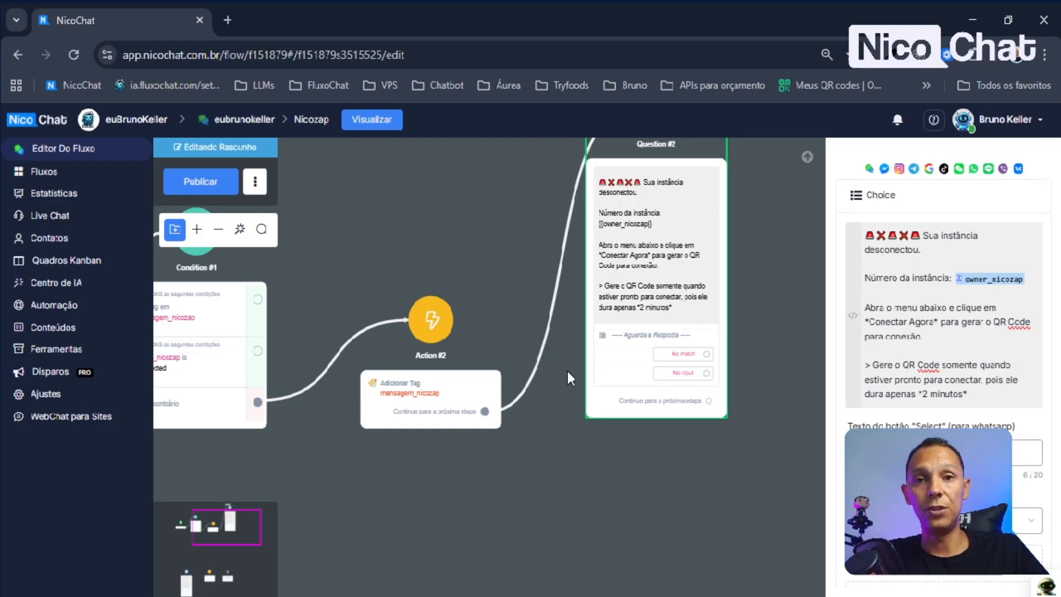
pyautogui.moveTo(425, 244); pyautogui.dragTo(596, 241)
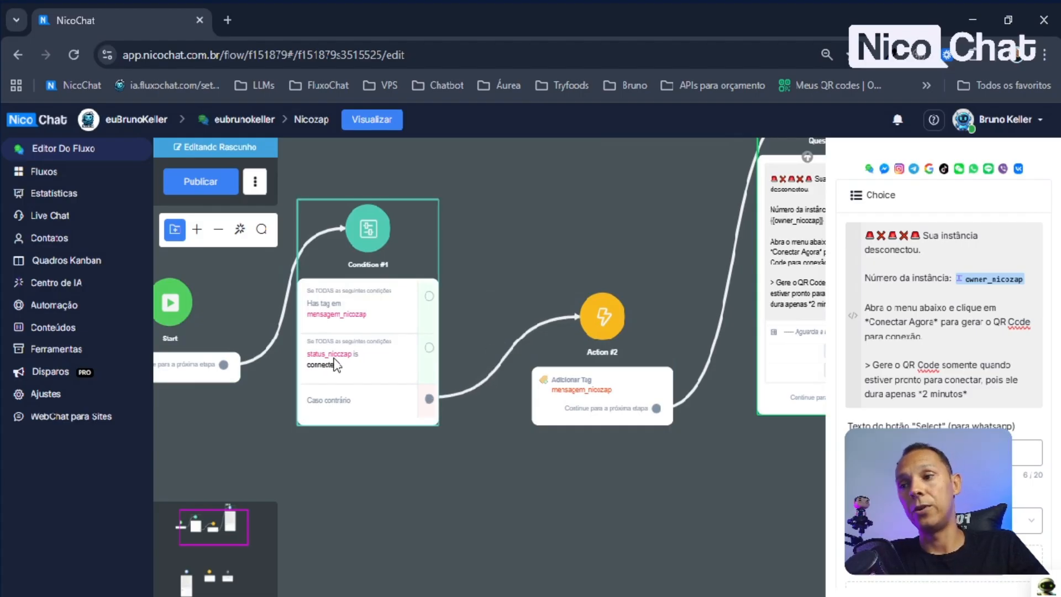
pyautogui.moveTo(306, 343); pyautogui.dragTo(365, 333)
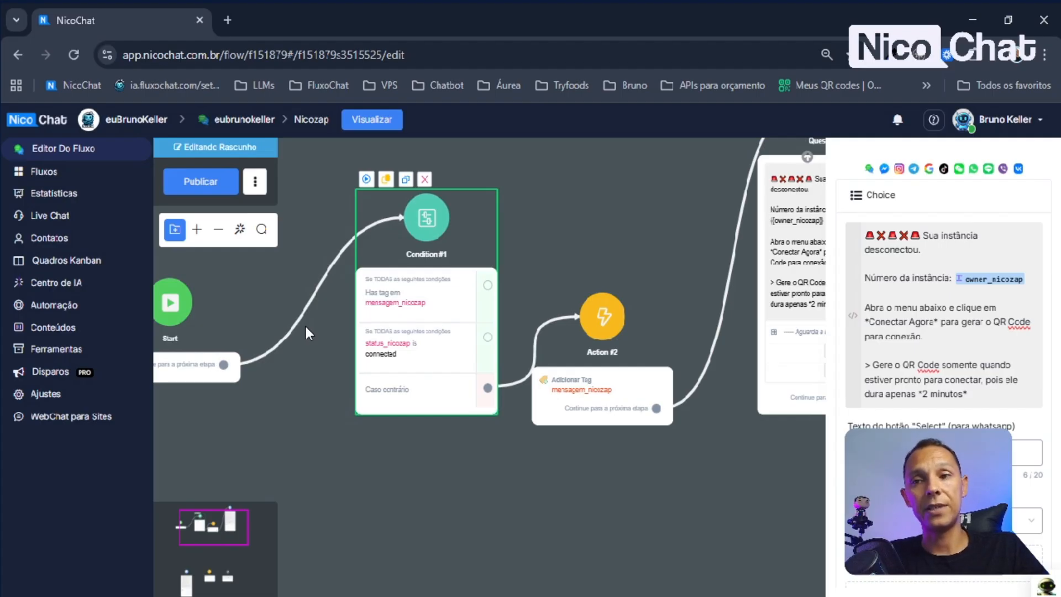
pyautogui.moveTo(668, 429); pyautogui.dragTo(480, 407)
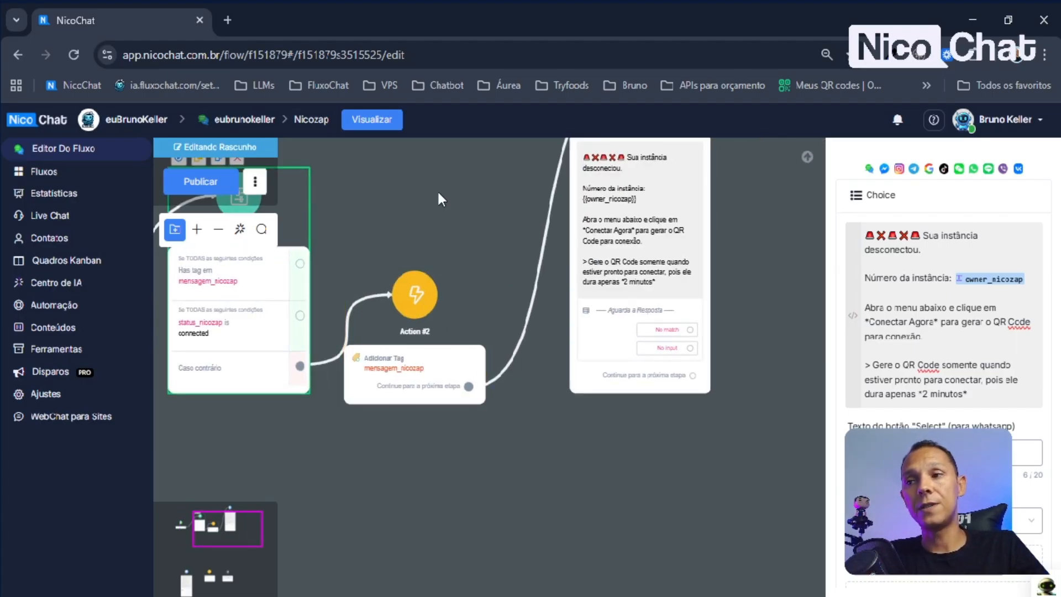
pyautogui.moveTo(439, 193); pyautogui.dragTo(476, 283)
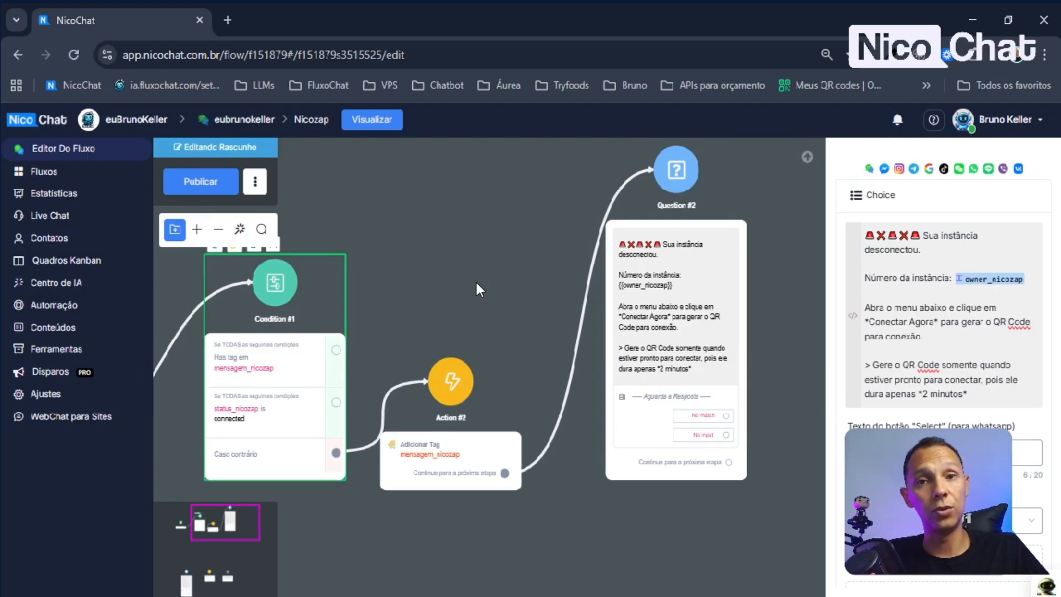
pyautogui.moveTo(487, 441); pyautogui.dragTo(522, 439)
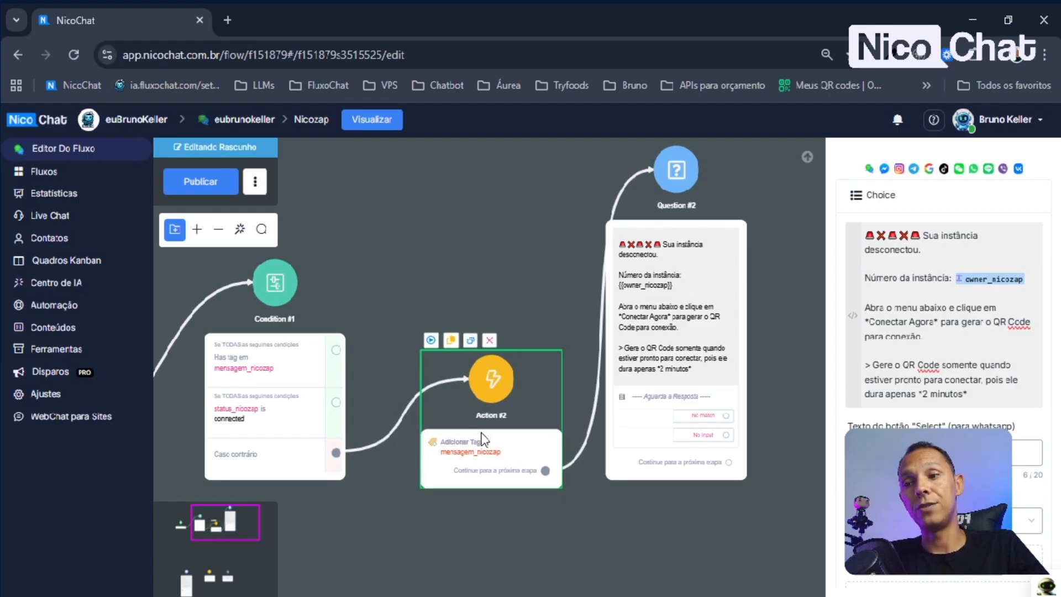
pyautogui.moveTo(674, 363); pyautogui.dragTo(720, 372)
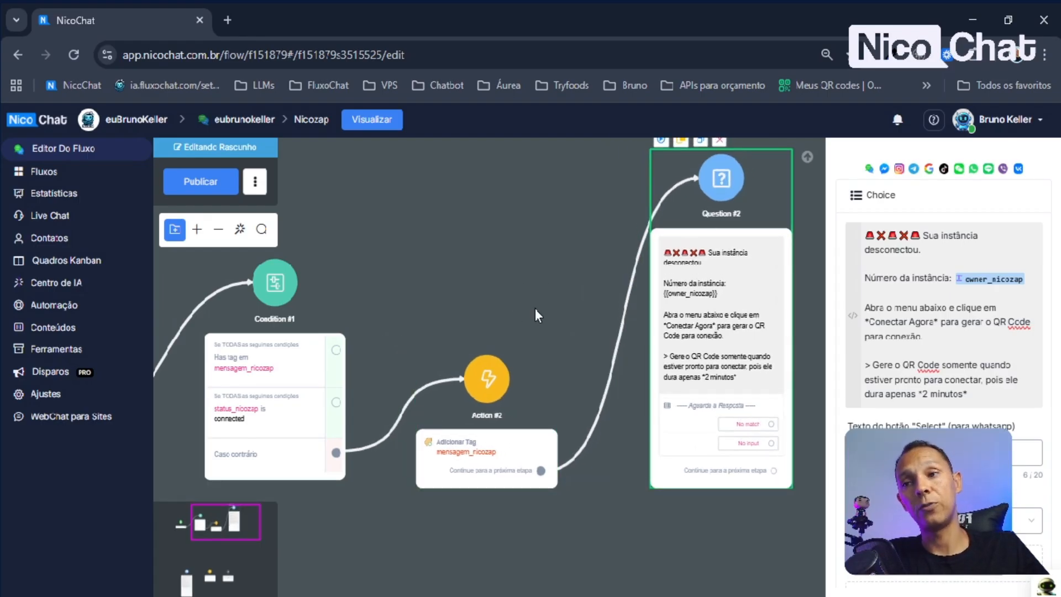
# Set the WhatsApp "Select" button text of Question #2 to Opções
pyautogui.moveTo(585, 507); pyautogui.dragTo(439, 476)
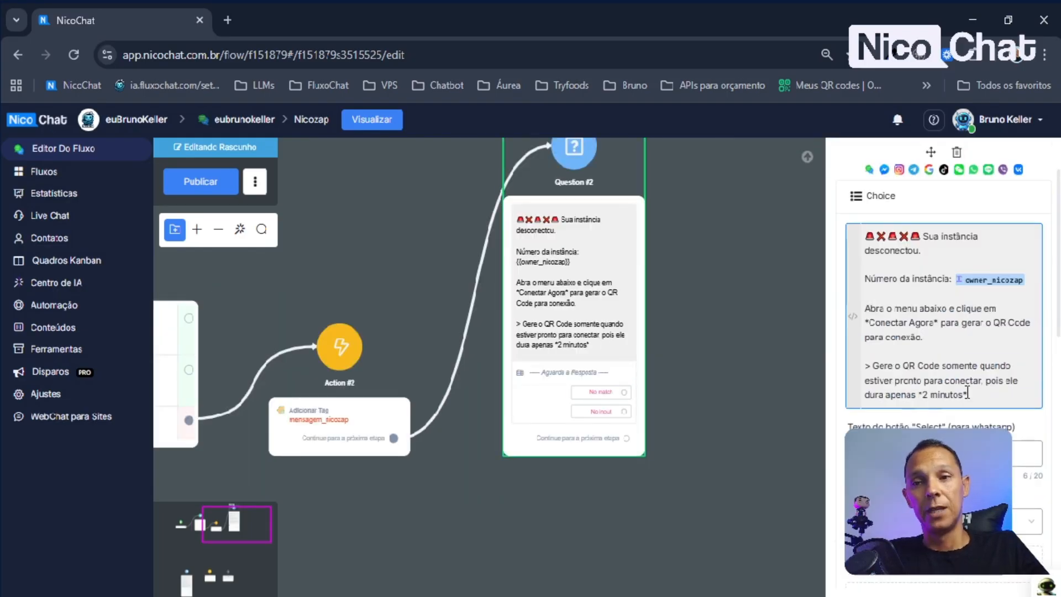
pyautogui.scroll(-4, 873, 414)
pyautogui.click(942, 207)
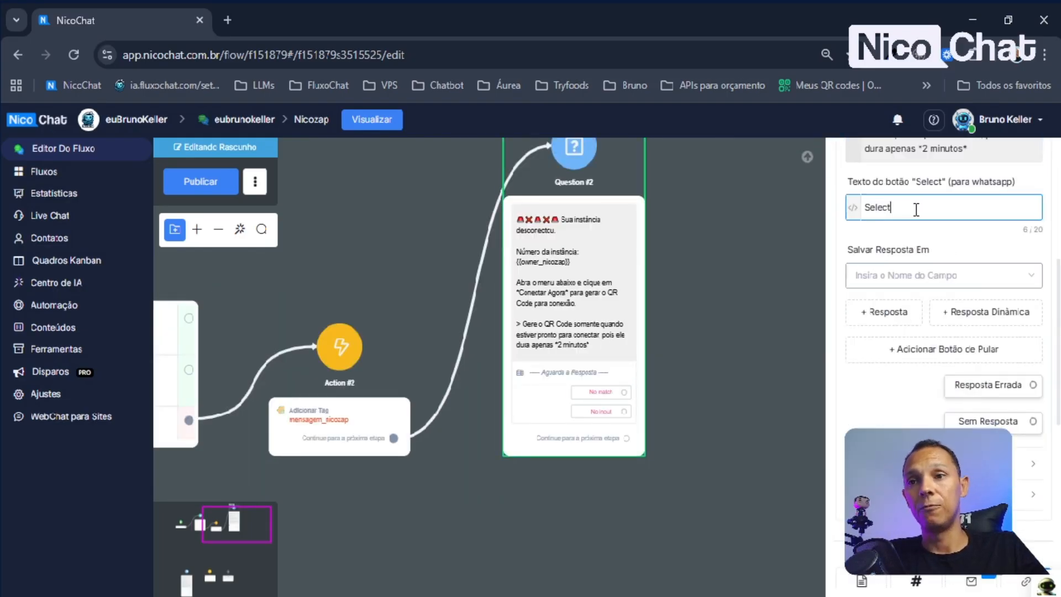
pyautogui.moveTo(921, 208); pyautogui.dragTo(820, 211)
pyautogui.write('Cp')
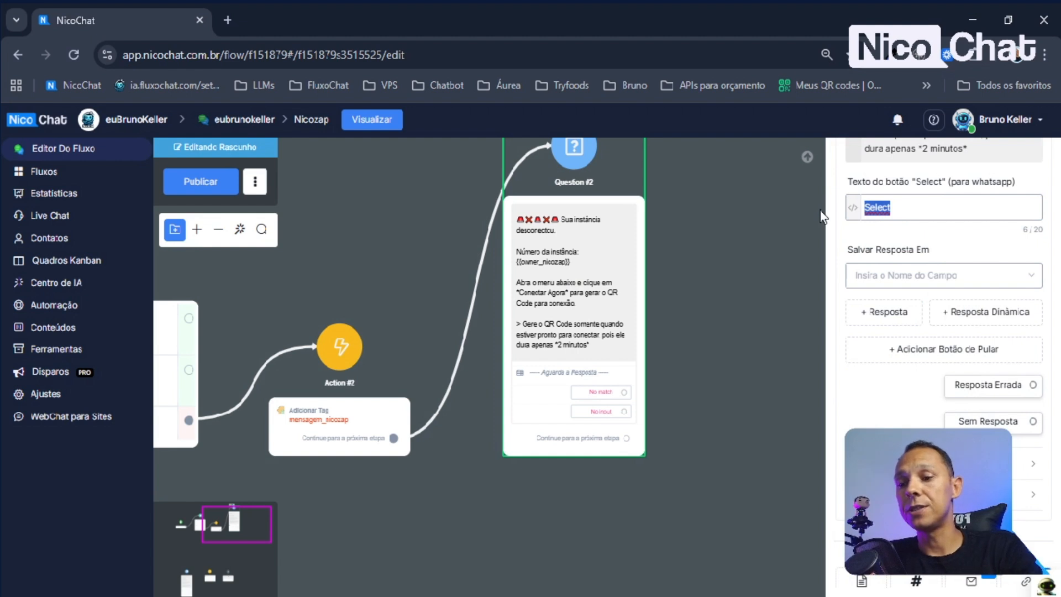
pyautogui.write('ções')
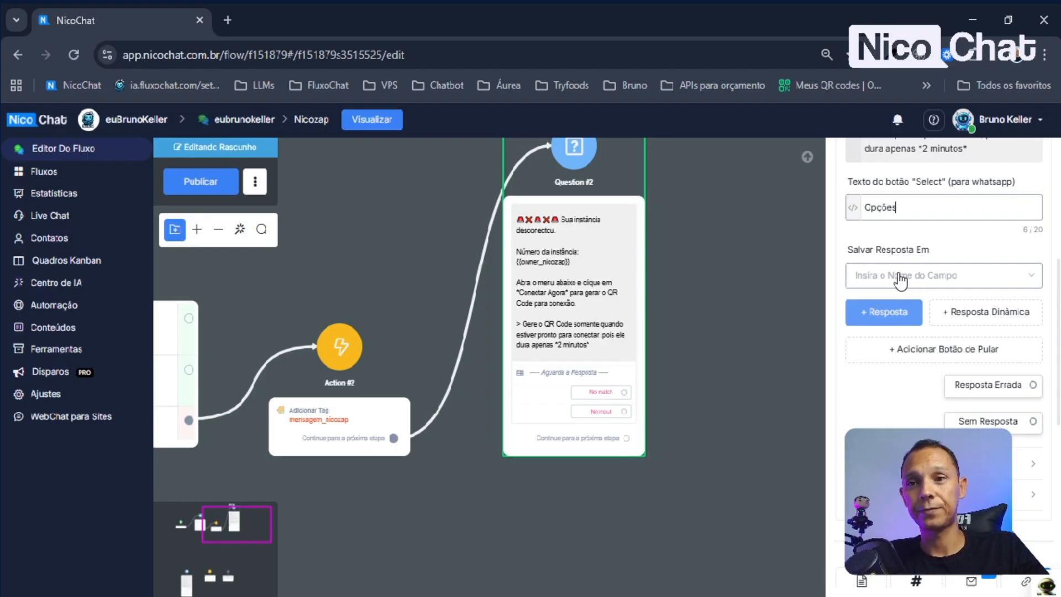
# Add a response to Question #2 with the text Gerar QR Code and save it
pyautogui.click(964, 360)
pyautogui.doubleClick(459, 232)
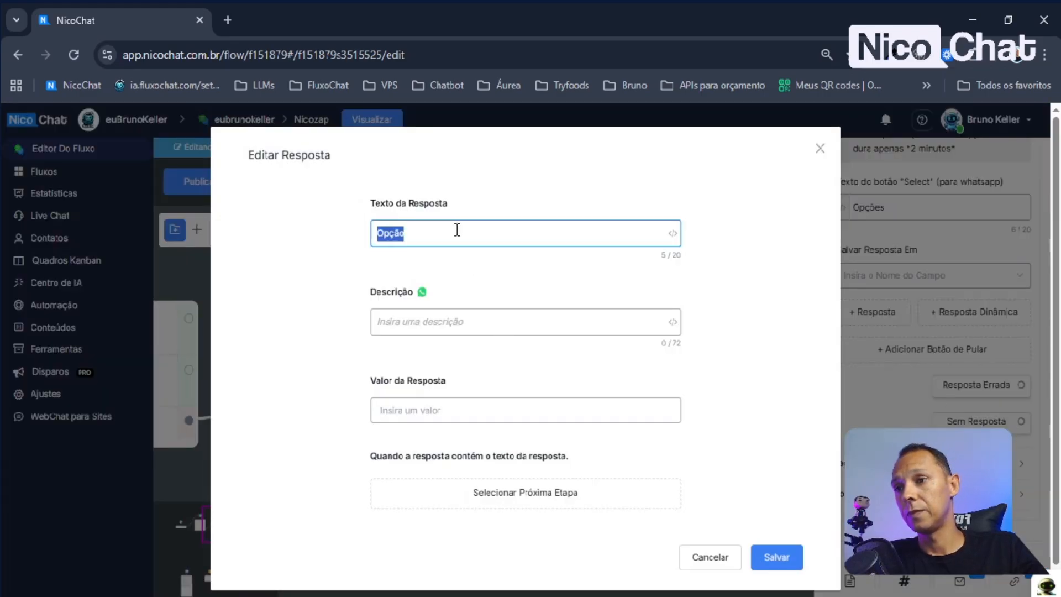
pyautogui.write('Ger')
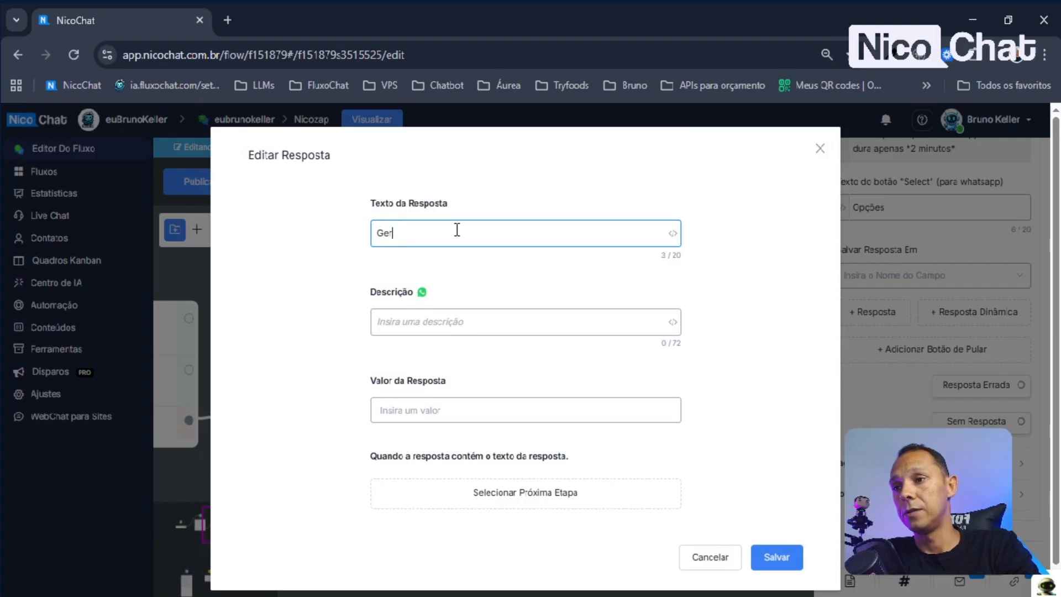
pyautogui.write('ar')
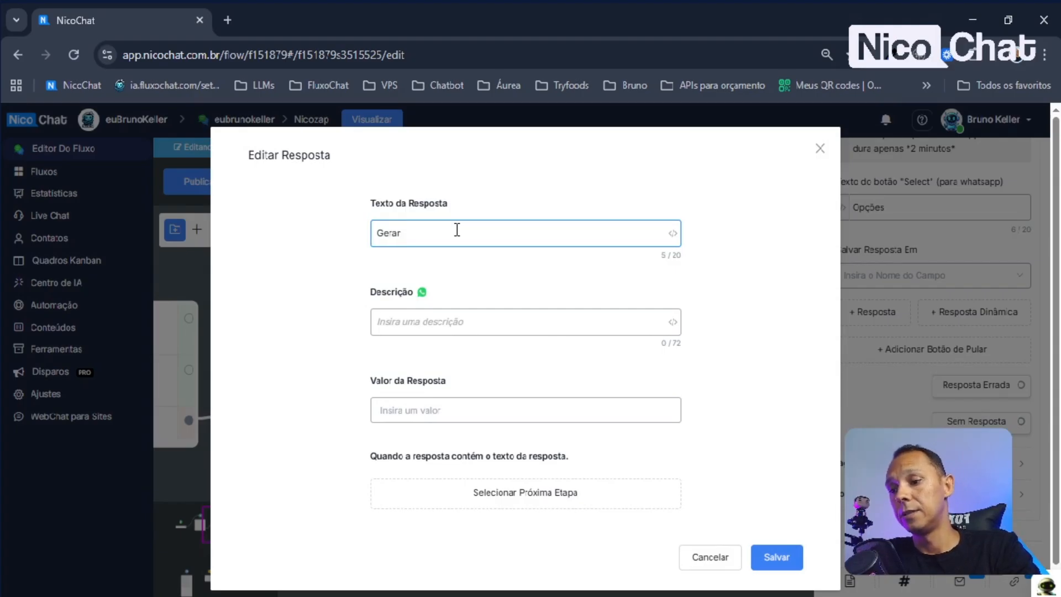
pyautogui.write(' QR Code')
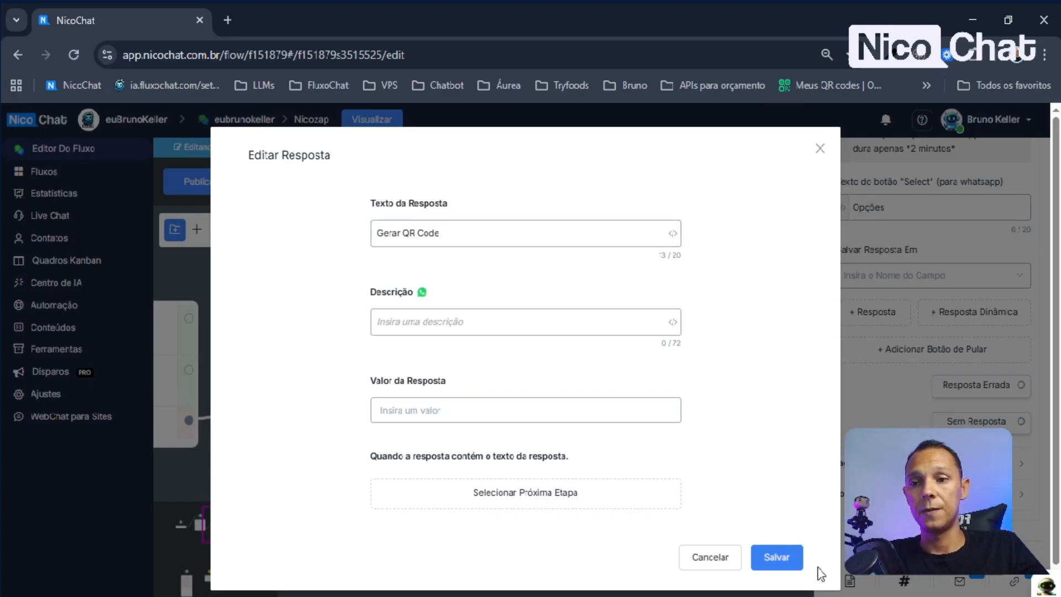
pyautogui.click(776, 557)
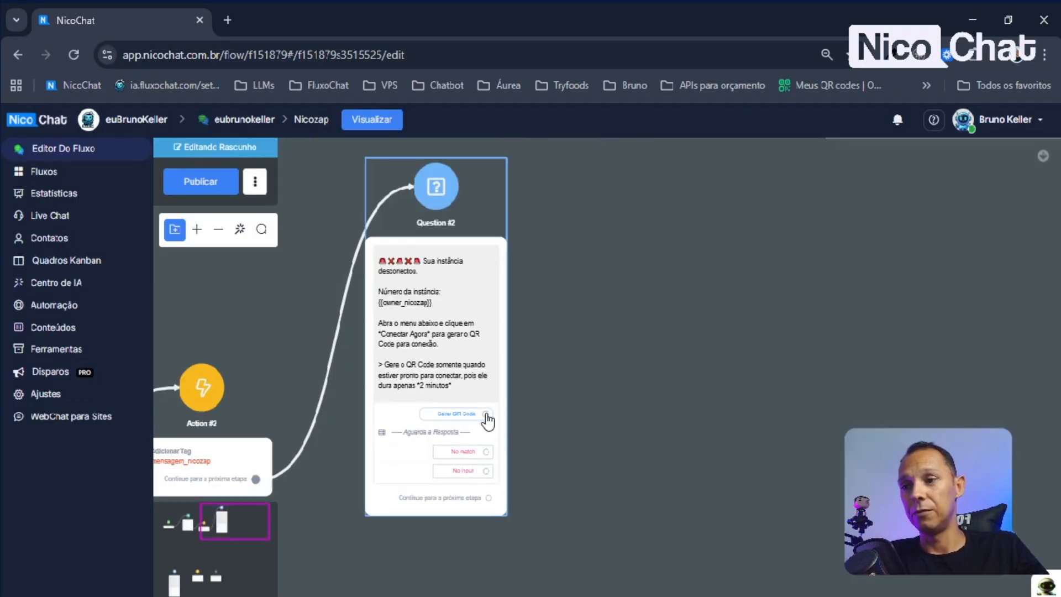
# Connect the Gerar QR Code response of Question #2 to a new Mensagem block
pyautogui.moveTo(486, 414); pyautogui.dragTo(582, 342)
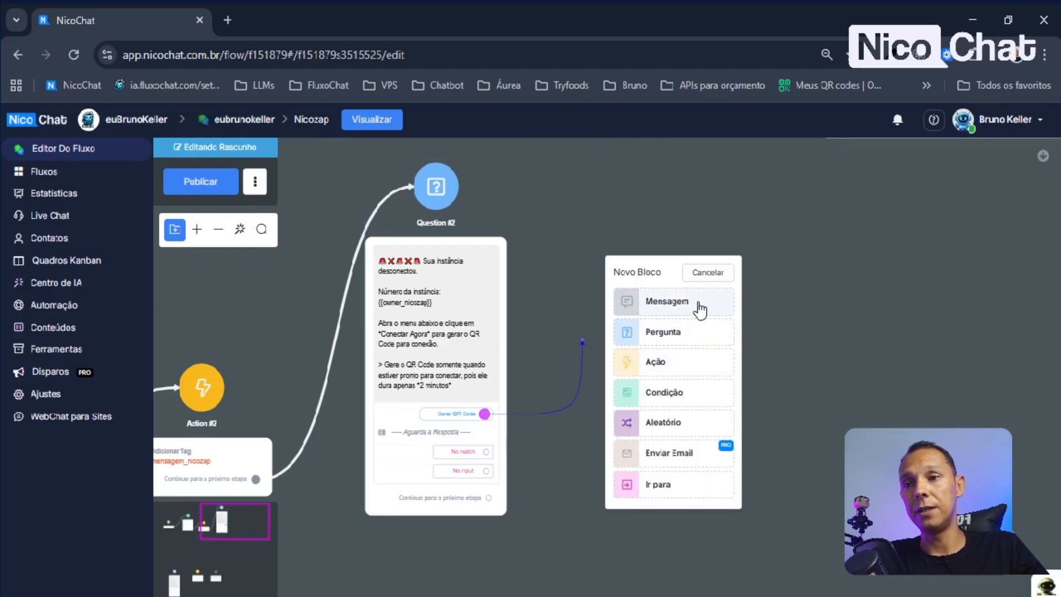
pyautogui.click(698, 306)
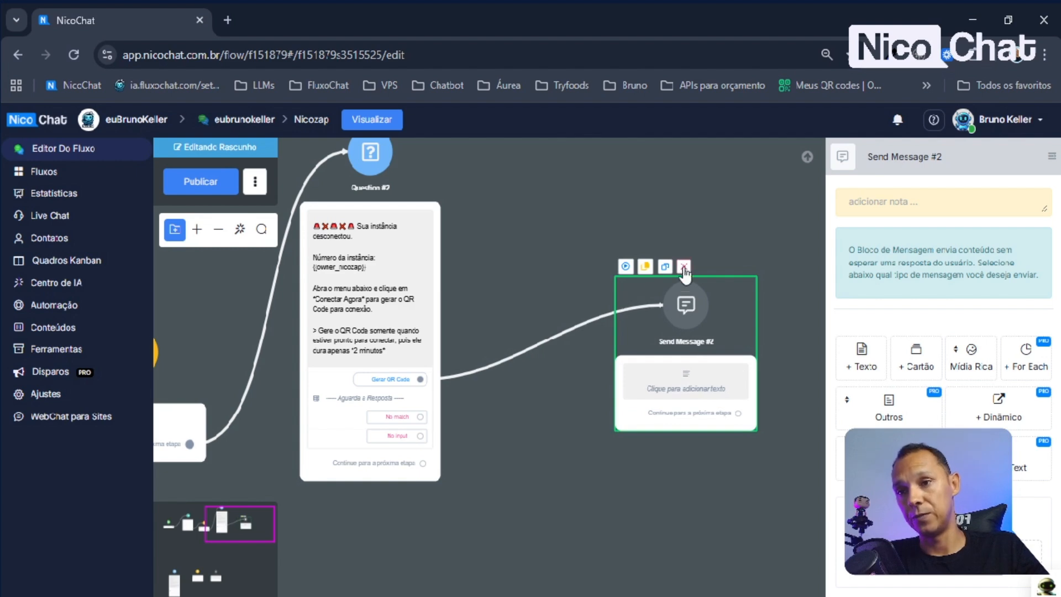
# Remove the link between Question #2 and Send Message #2 and move the message block farther from the question
pyautogui.click(534, 341)
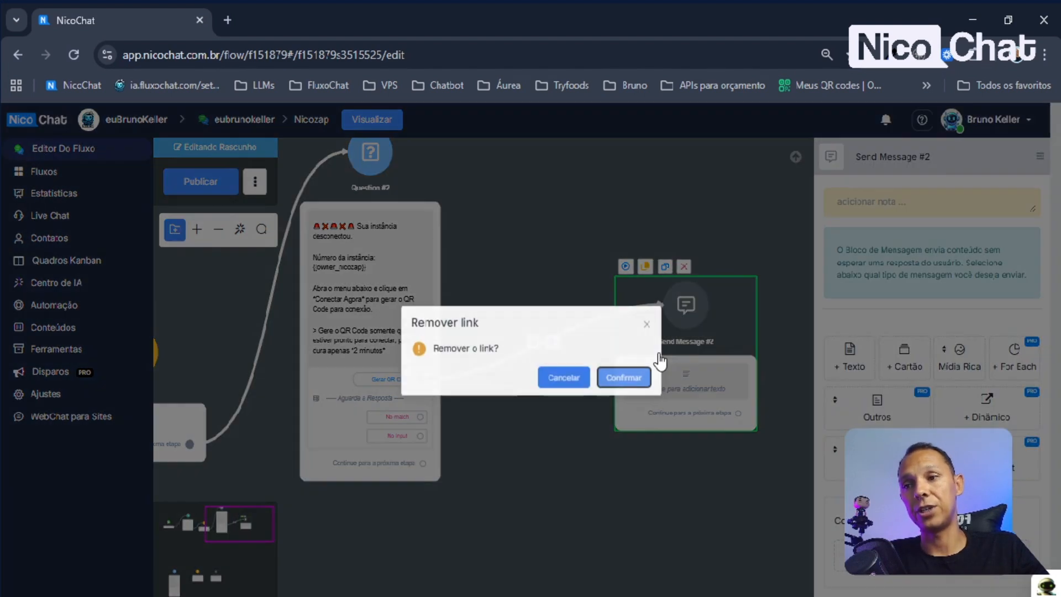
pyautogui.click(625, 379)
pyautogui.moveTo(645, 419); pyautogui.dragTo(799, 403)
pyautogui.moveTo(735, 398); pyautogui.dragTo(812, 392)
pyautogui.moveTo(654, 409); pyautogui.dragTo(499, 406)
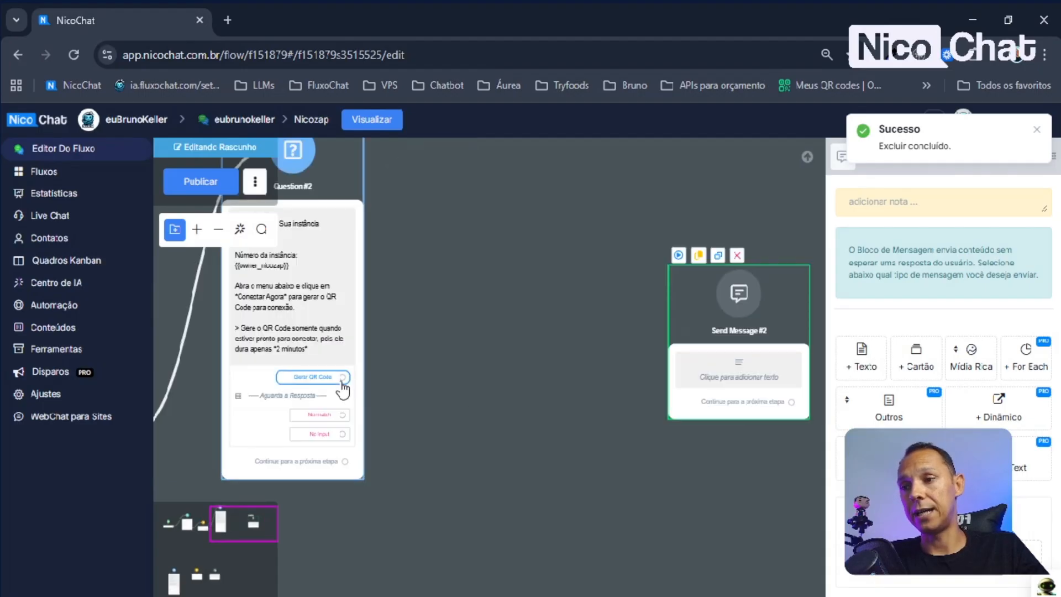
# Connect the Gerar QR Code response to a new Ação block and add the NicoZap [1.4] integration to it
pyautogui.moveTo(342, 377); pyautogui.dragTo(449, 326)
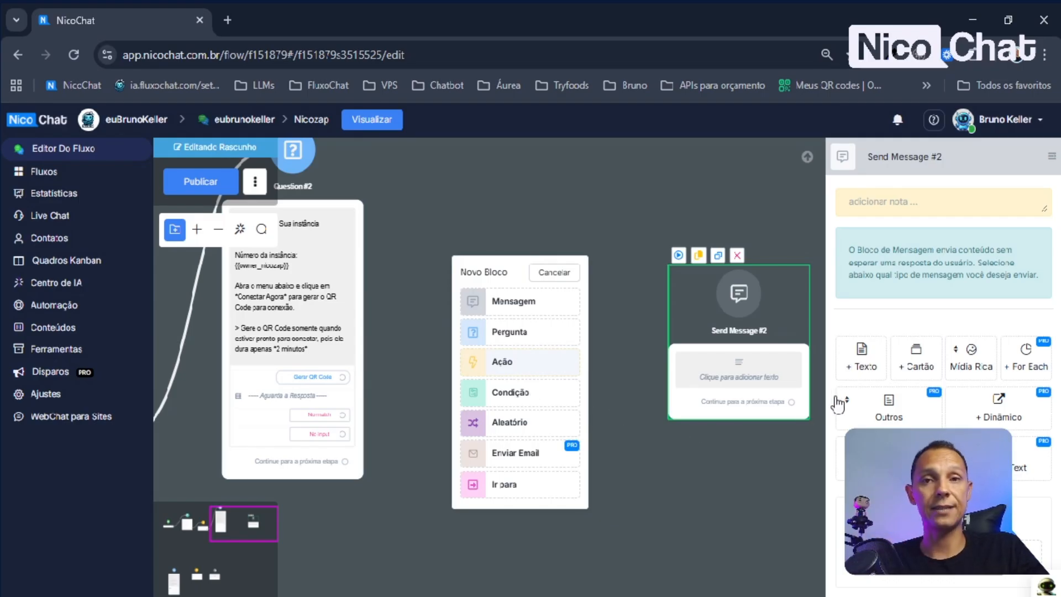
pyautogui.click(502, 362)
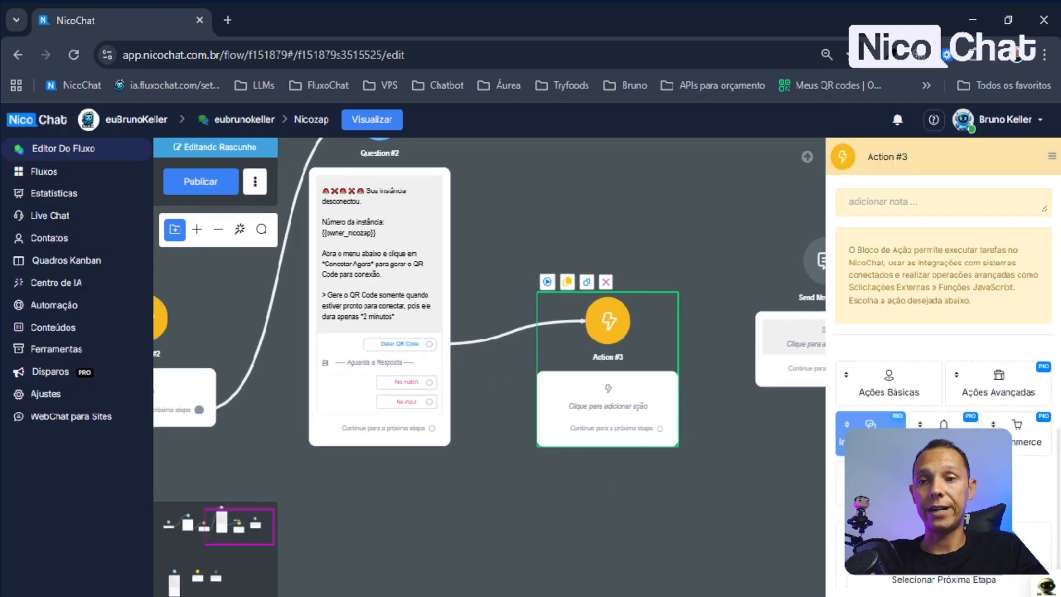
pyautogui.click(871, 434)
pyautogui.scroll(-5, 917, 276)
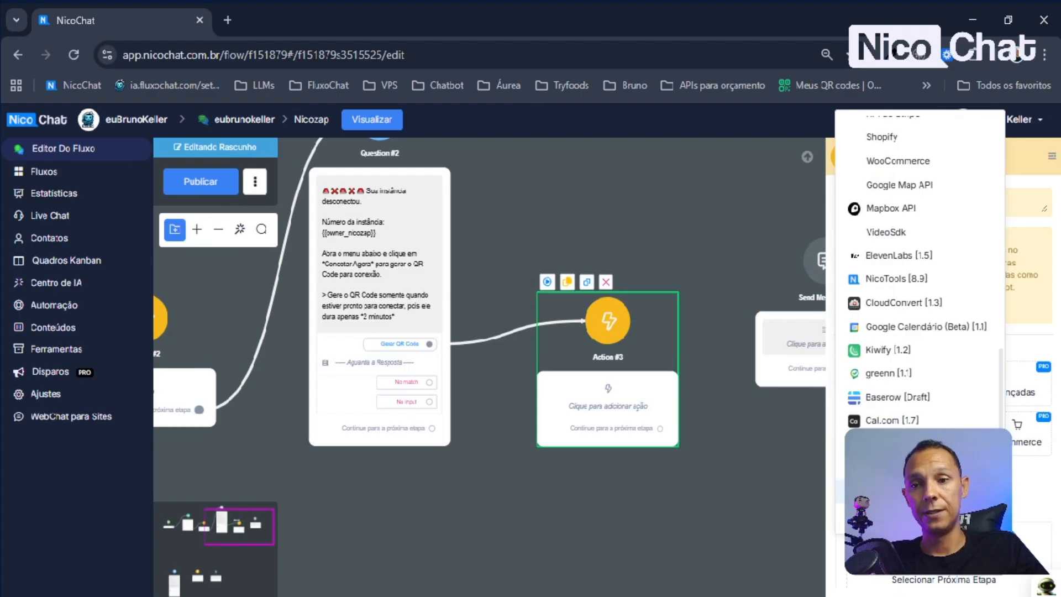
pyautogui.click(907, 490)
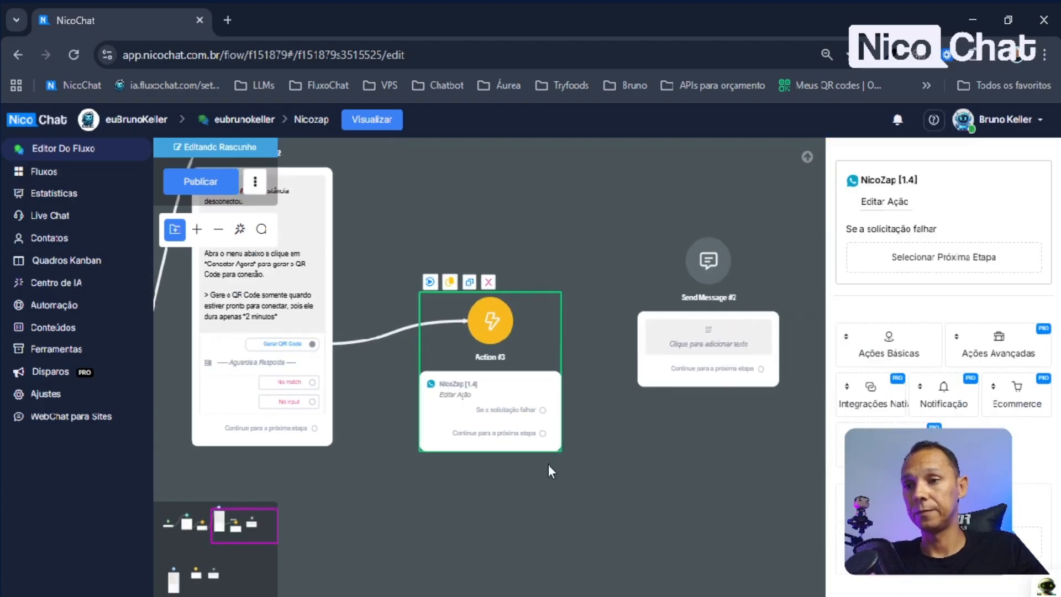
# Choose Conectar Instância ao WhatsApp as the NicoZap action for Action #3
pyautogui.click(884, 203)
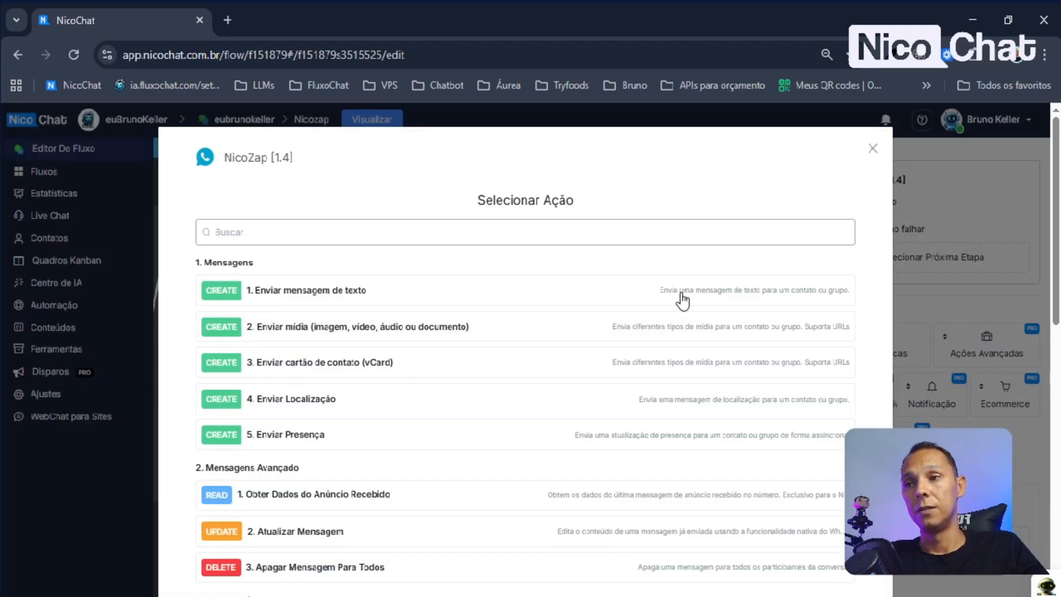
pyautogui.scroll(-5, 406, 453)
pyautogui.scroll(-5, 406, 453)
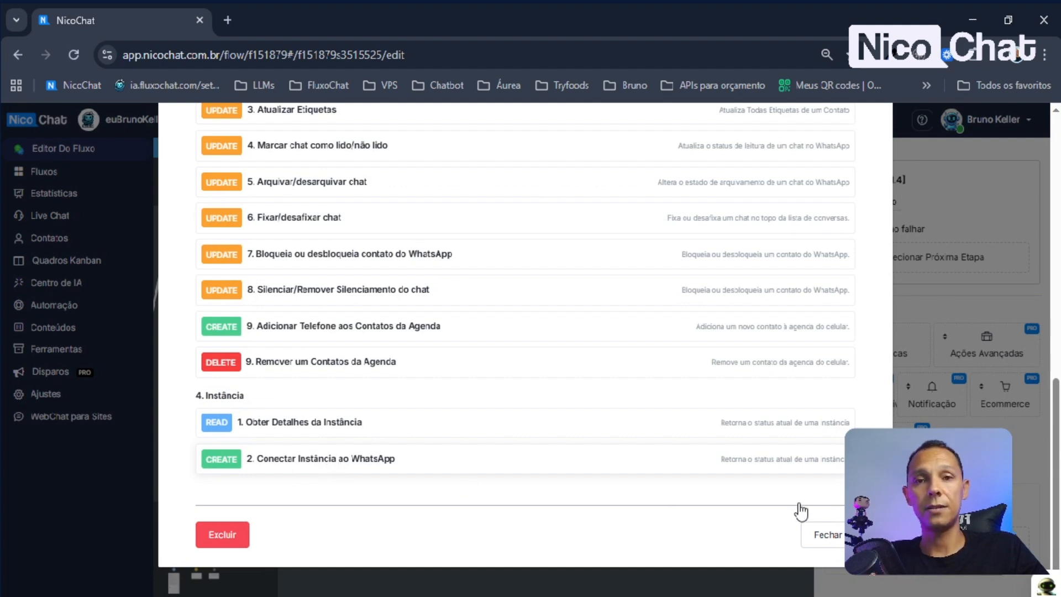
pyautogui.click(537, 479)
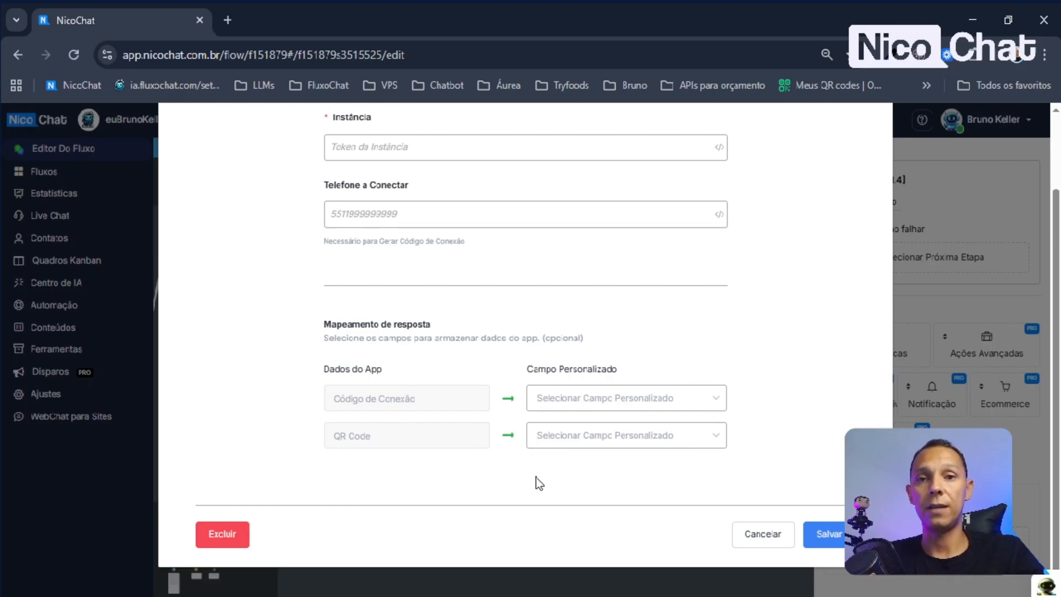
# Fill the required Instância field with the token_nicozap custom field, finding it by searching for nicoza
pyautogui.scroll(2, 499, 249)
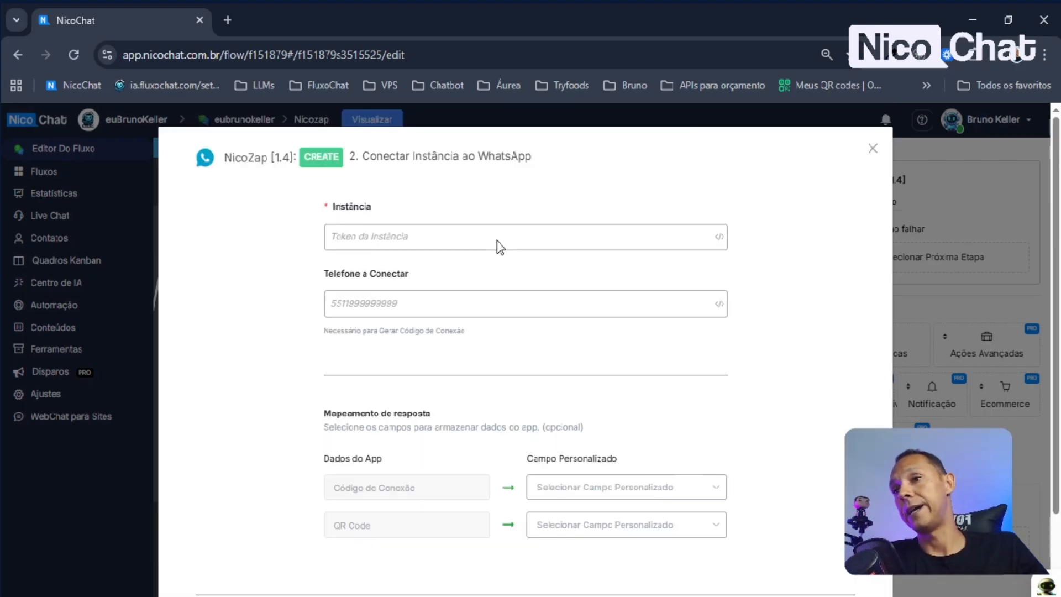
pyautogui.click(409, 241)
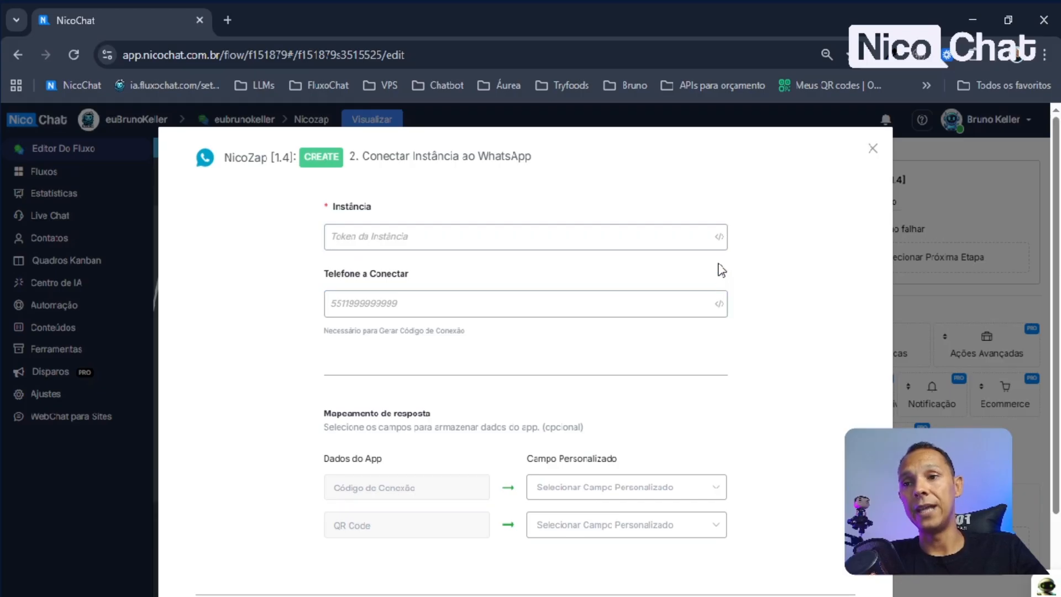
pyautogui.click(719, 237)
pyautogui.click(784, 168)
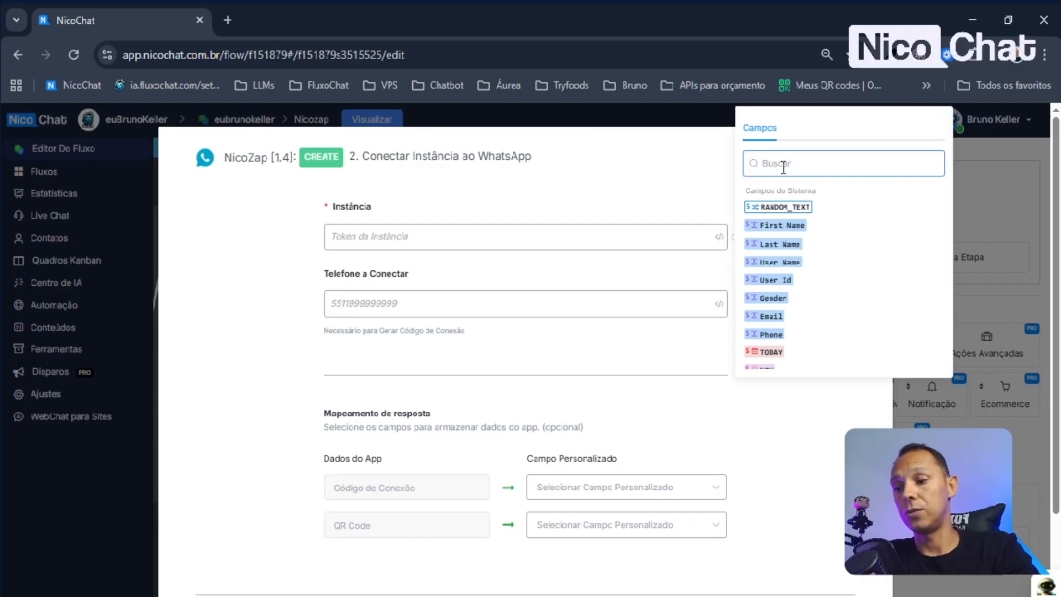
pyautogui.write('nicoza')
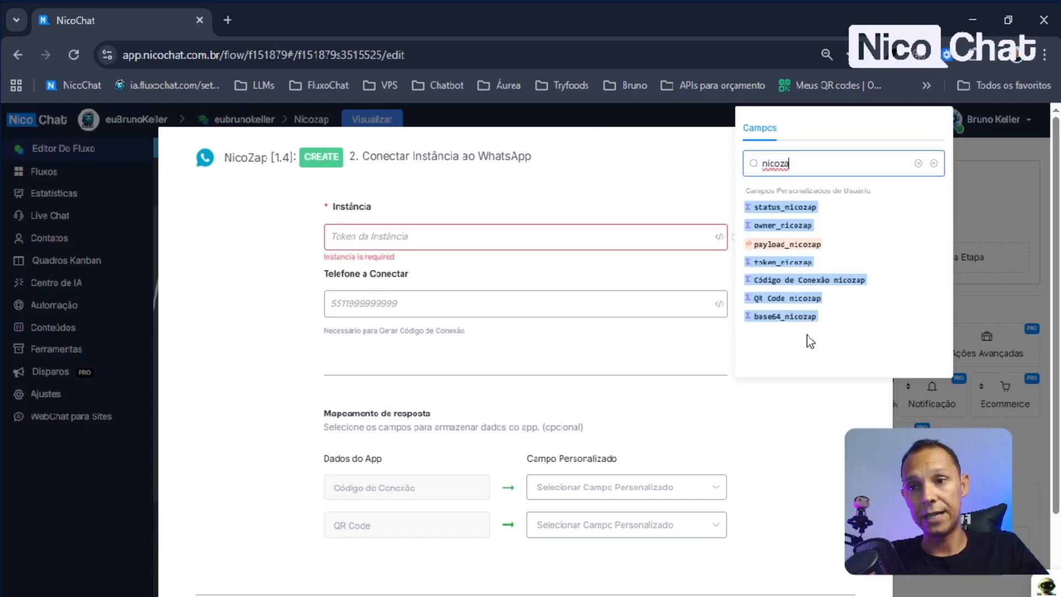
pyautogui.click(784, 263)
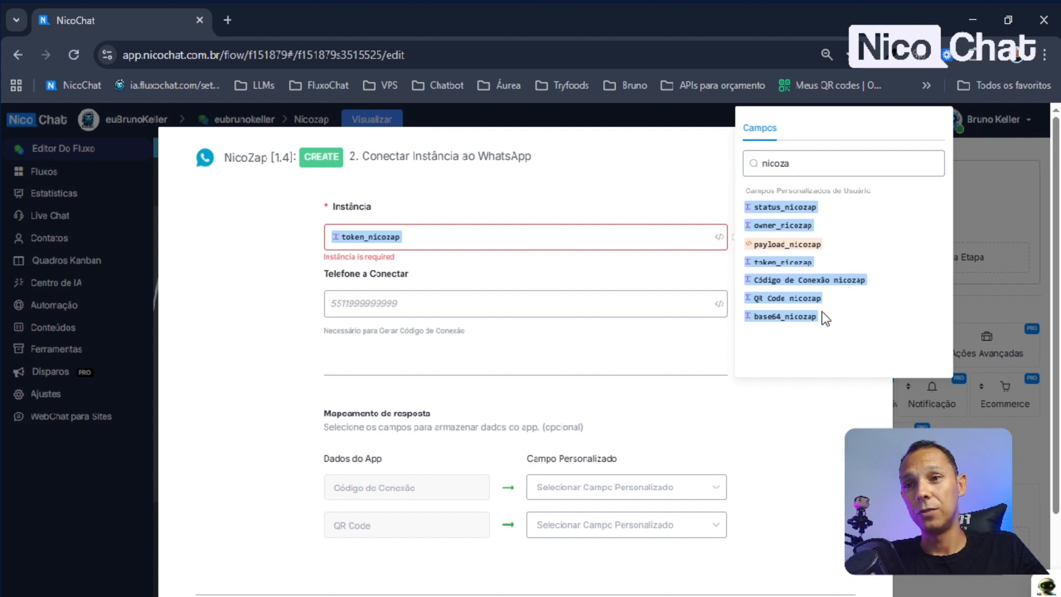
# Fill the Telefone a Conectar field with the owner_nicozap custom field, finding it by searching for nico
pyautogui.click(503, 303)
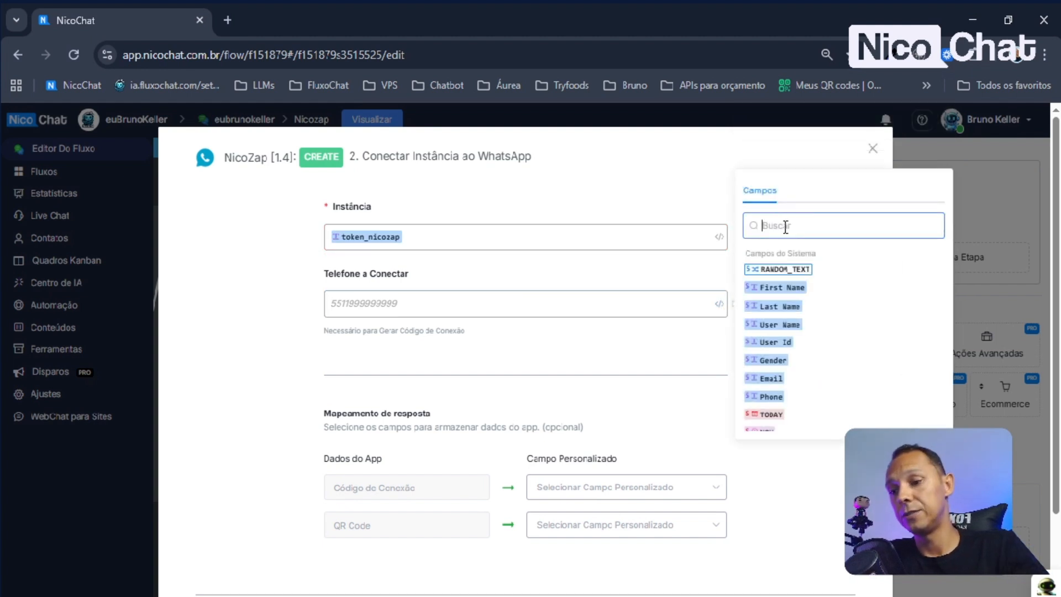
pyautogui.write('no')
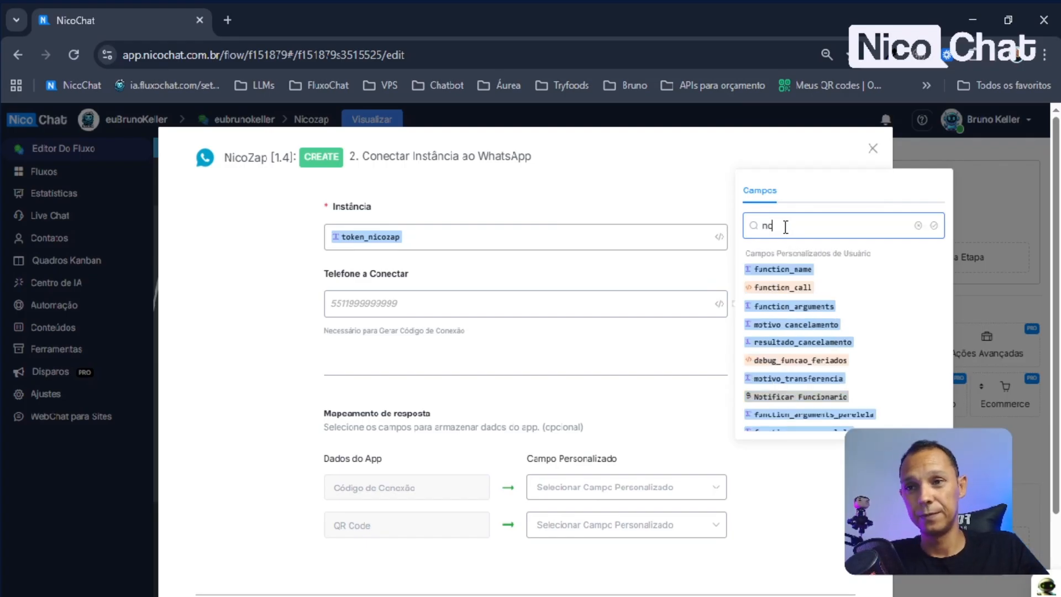
pyautogui.write('co')
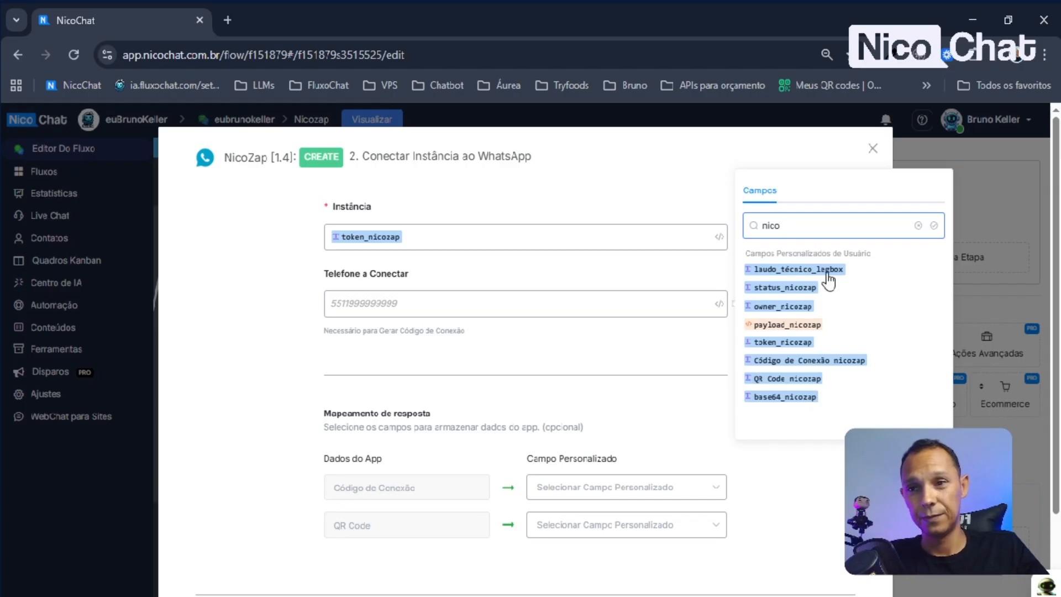
pyautogui.click(779, 306)
# Map the Código de Conexão response to the Código de Conexão nicozap custom field, filtering the fields by nicoz
pyautogui.scroll(-2, 654, 360)
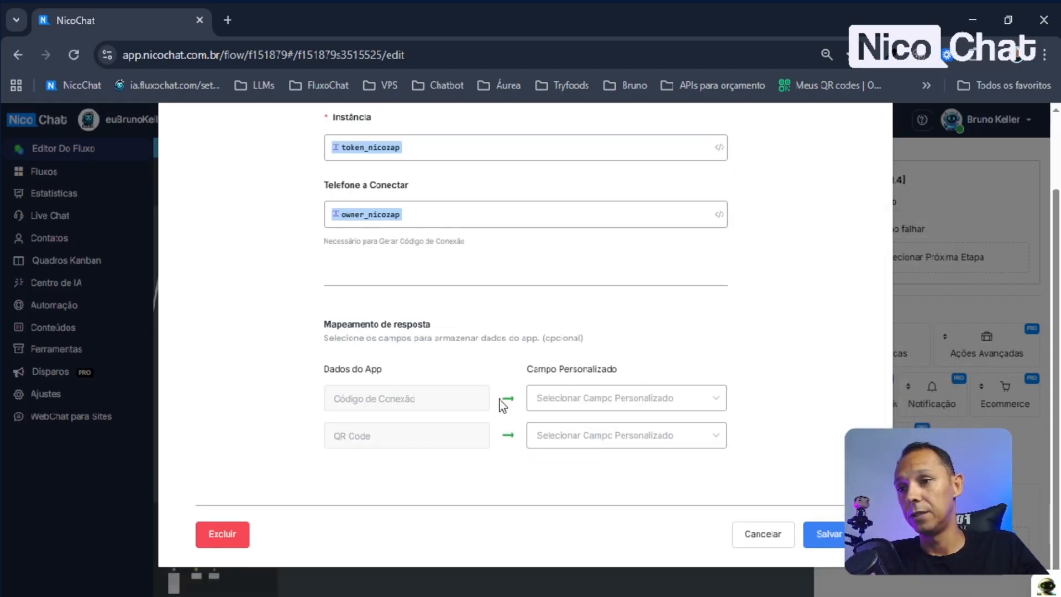
pyautogui.click(605, 402)
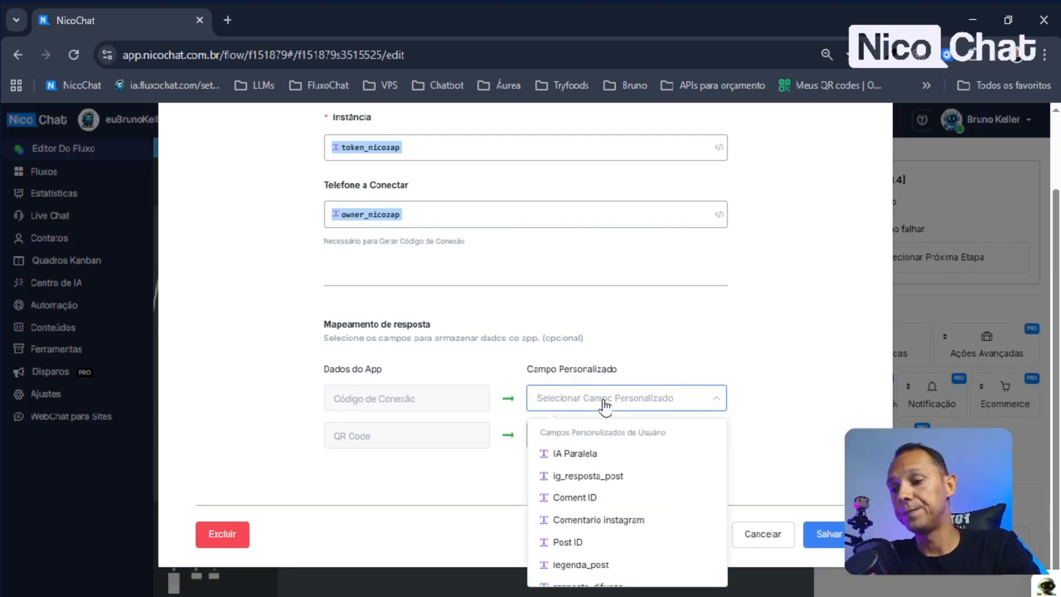
pyautogui.write('nizo')
pyautogui.press('BackSpace')
pyautogui.press('BackSpace')
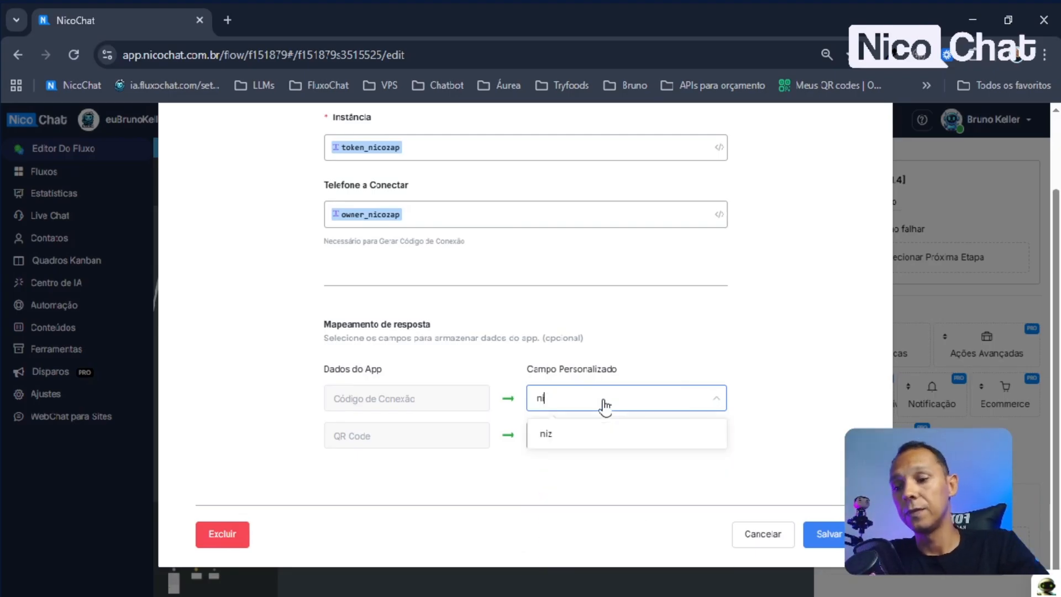
pyautogui.write('coz')
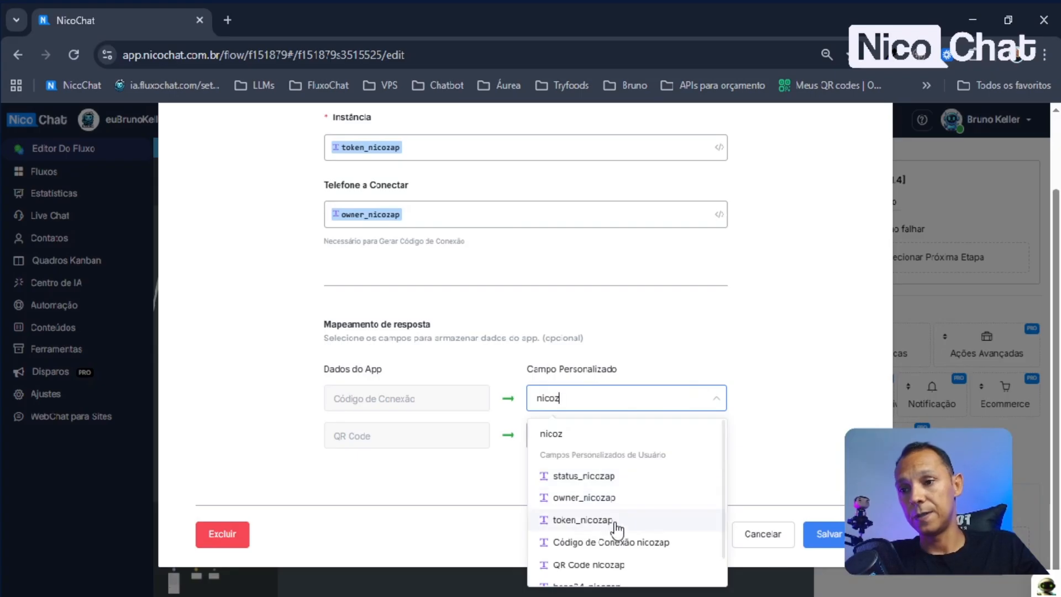
pyautogui.click(646, 543)
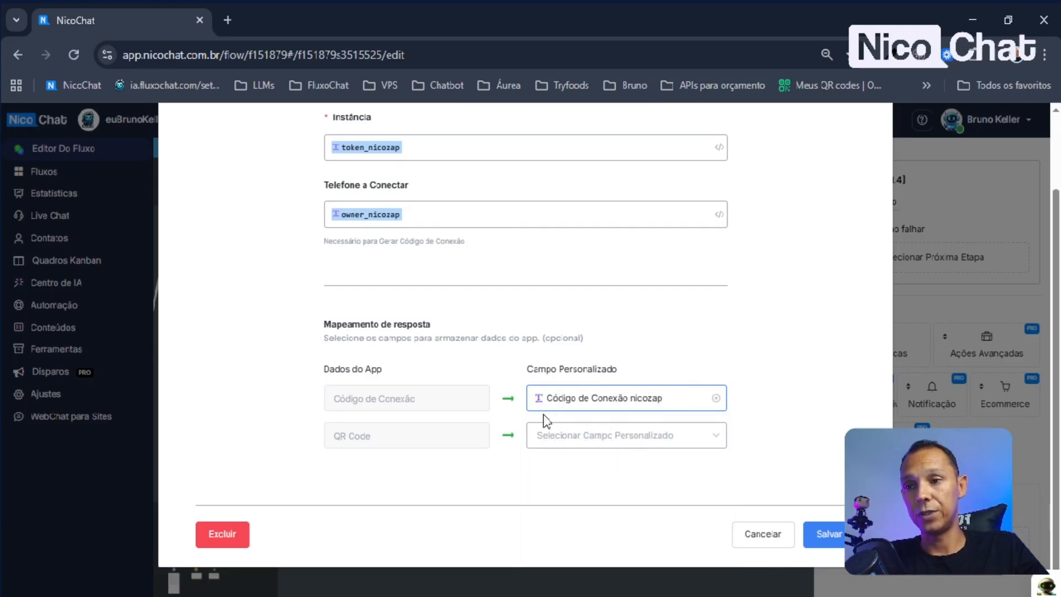
# Map the QR Code response to the base64_nicozap custom field and save the Conectar Instância ao WhatsApp action
pyautogui.click(565, 442)
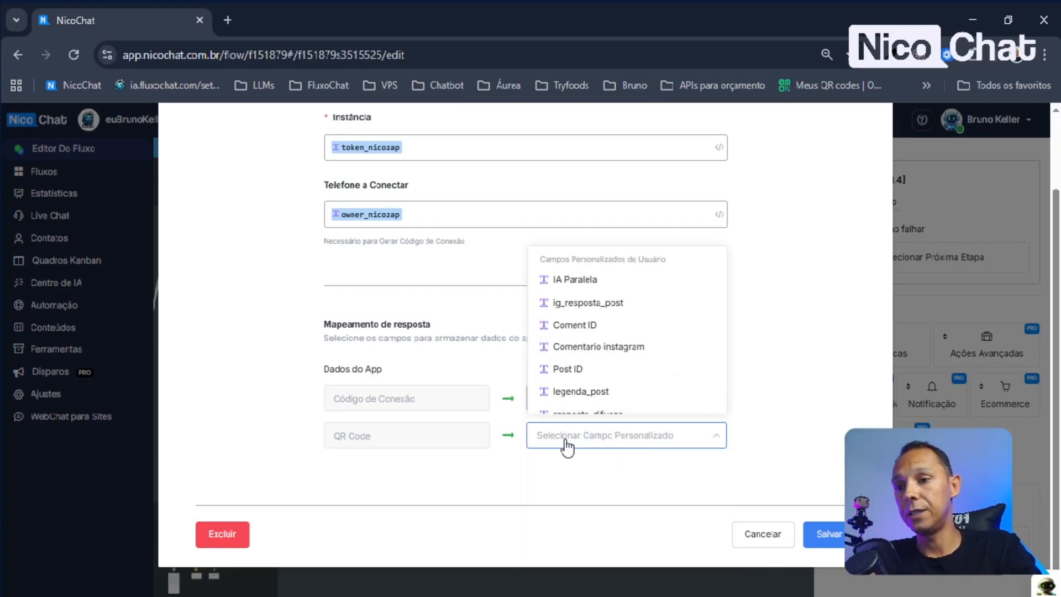
pyautogui.write('{{')
pyautogui.press('BackSpace')
pyautogui.press('BackSpace')
pyautogui.write('nizo')
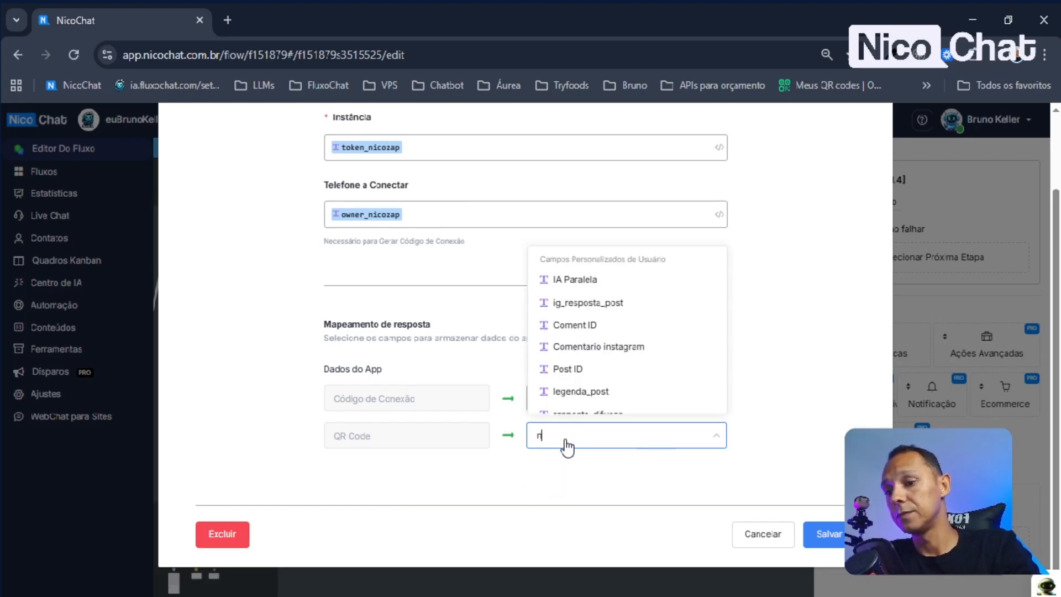
pyautogui.press('BackSpace')
pyautogui.press('BackSpace')
pyautogui.write('coz')
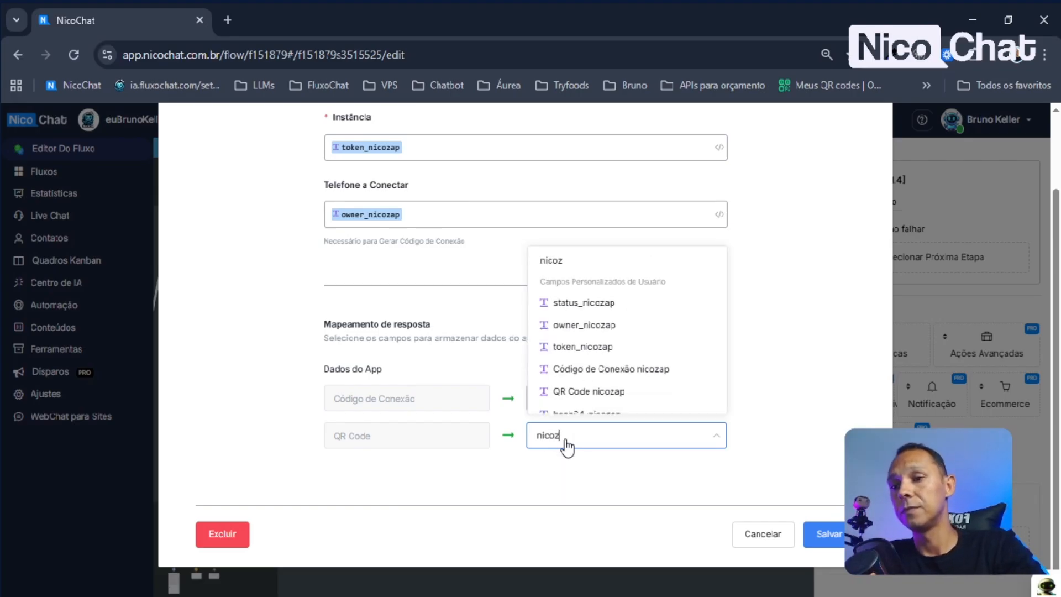
pyautogui.scroll(-1, 646, 381)
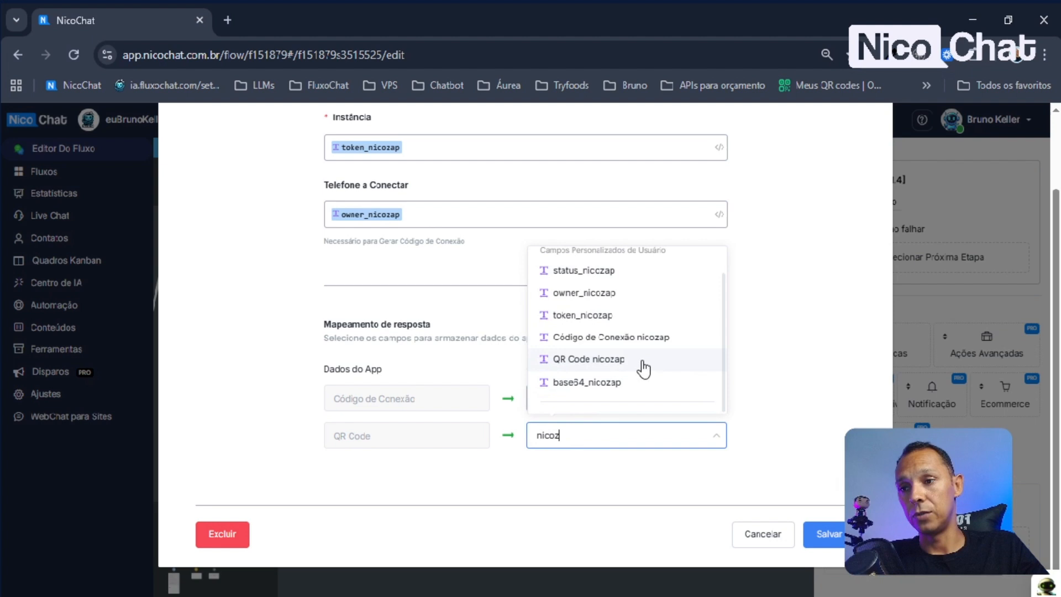
pyautogui.click(614, 383)
pyautogui.scroll(2, 485, 360)
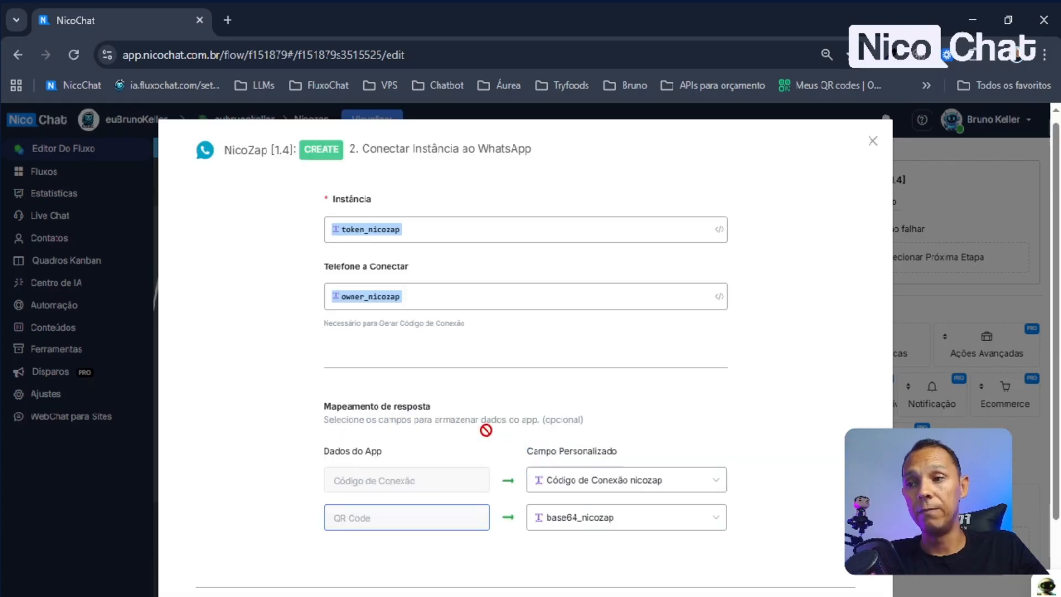
pyautogui.scroll(-2, 482, 367)
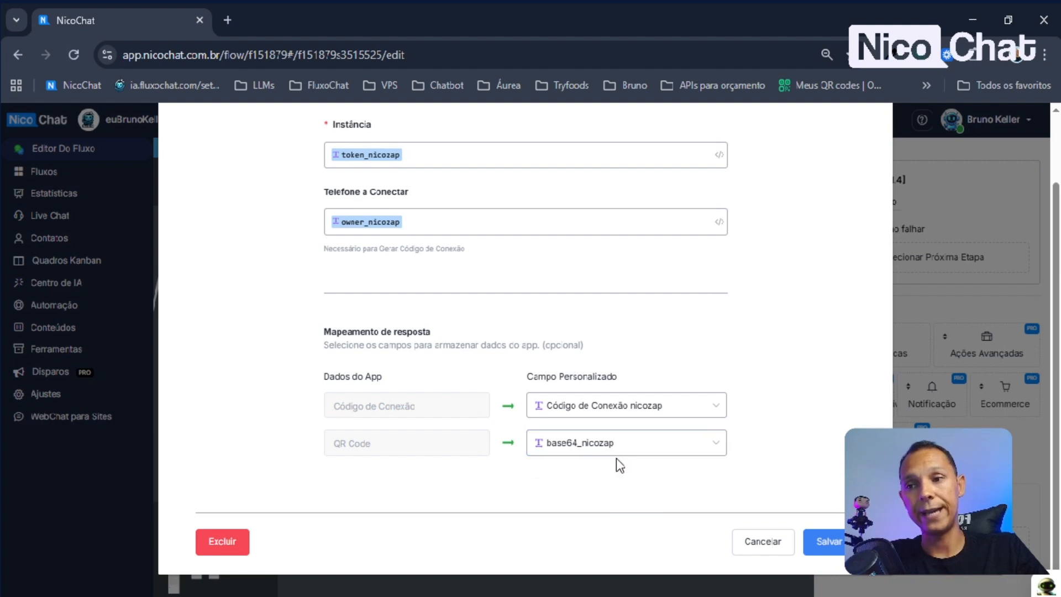
pyautogui.click(829, 542)
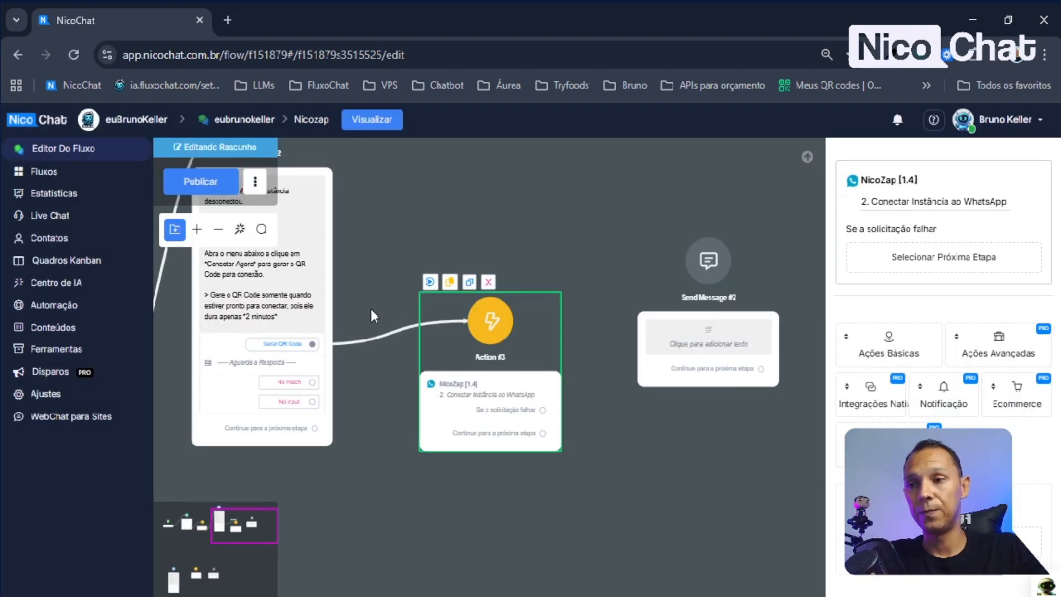
# Publish the flow and move the Send Message #2 block farther from Action #3 to make room between them
pyautogui.click(223, 194)
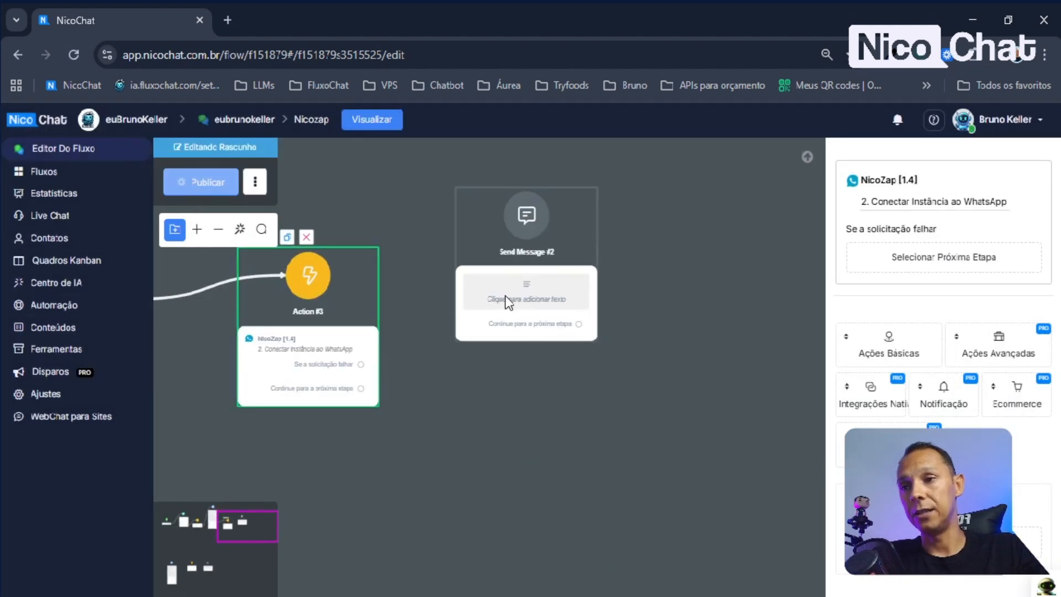
pyautogui.click(505, 296)
pyautogui.click(365, 394)
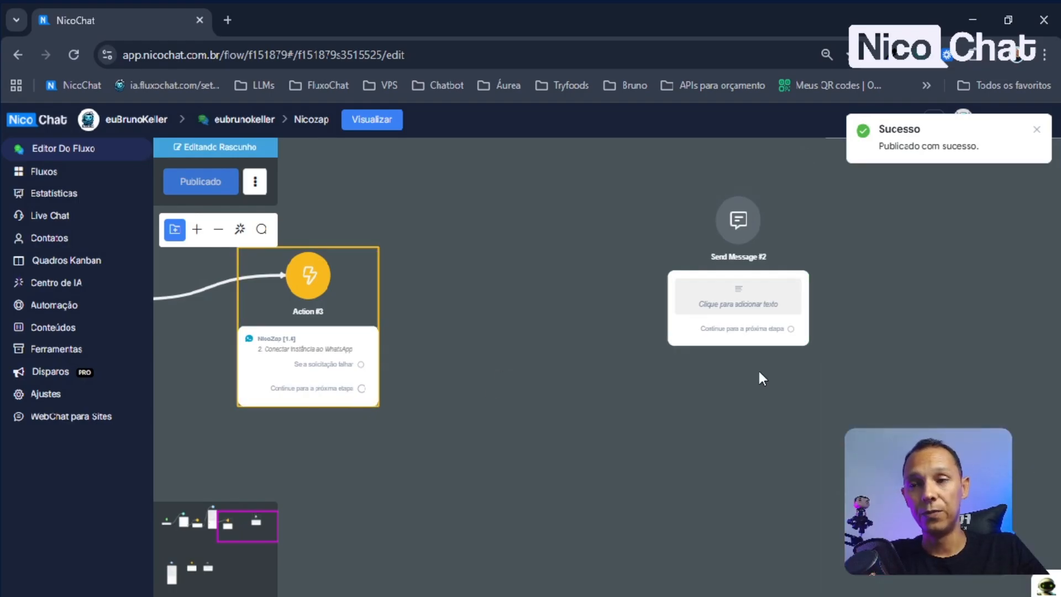
# Connect Action #3's next-step output to a new Ação block and add the NicoTools [8.9] integration to it
pyautogui.click(362, 392)
pyautogui.moveTo(362, 392); pyautogui.dragTo(438, 315)
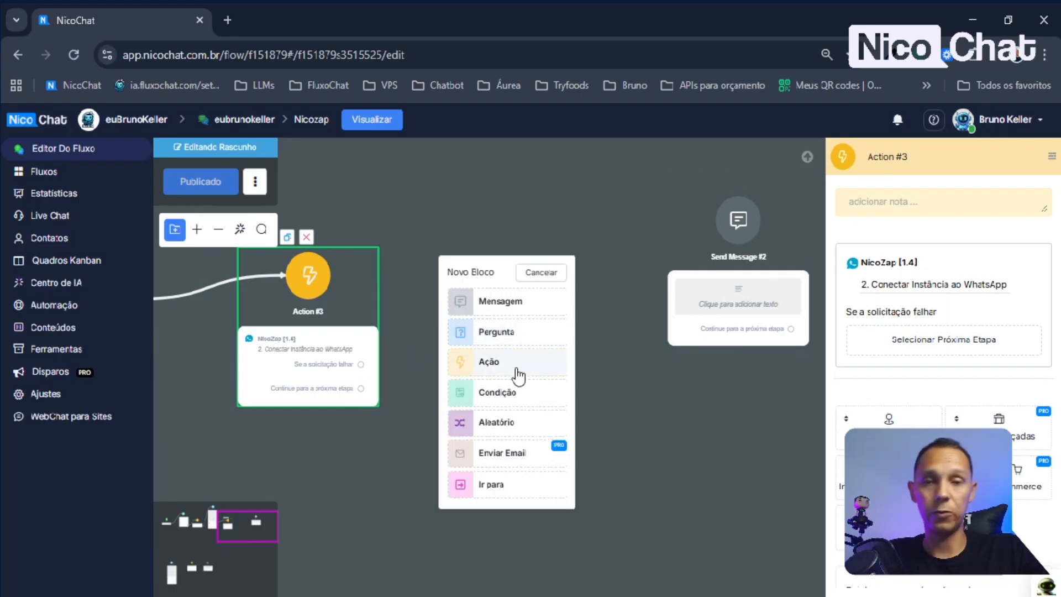
pyautogui.click(517, 366)
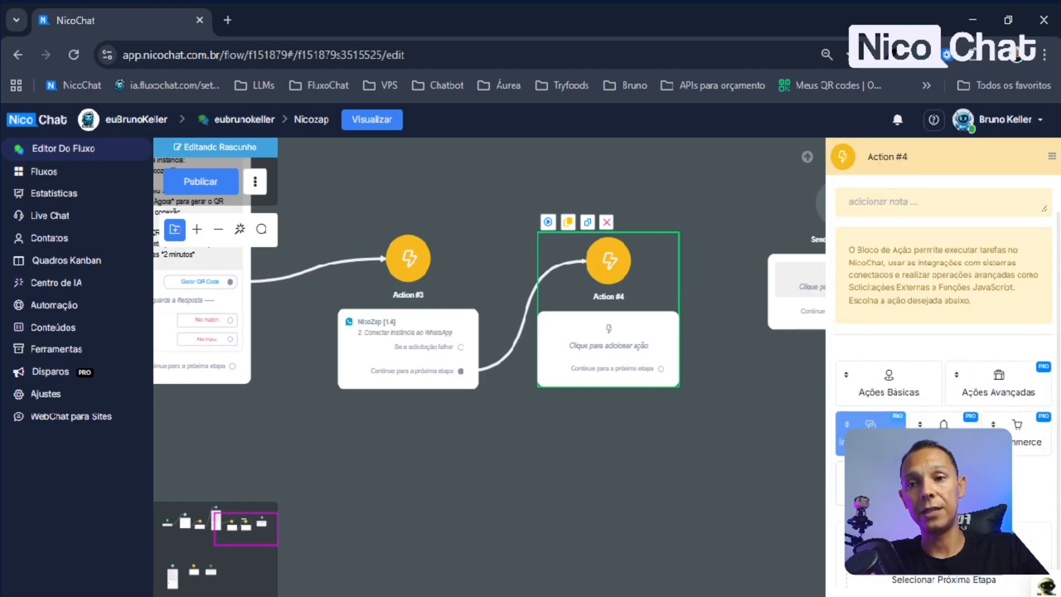
pyautogui.click(871, 425)
pyautogui.scroll(-5, 912, 277)
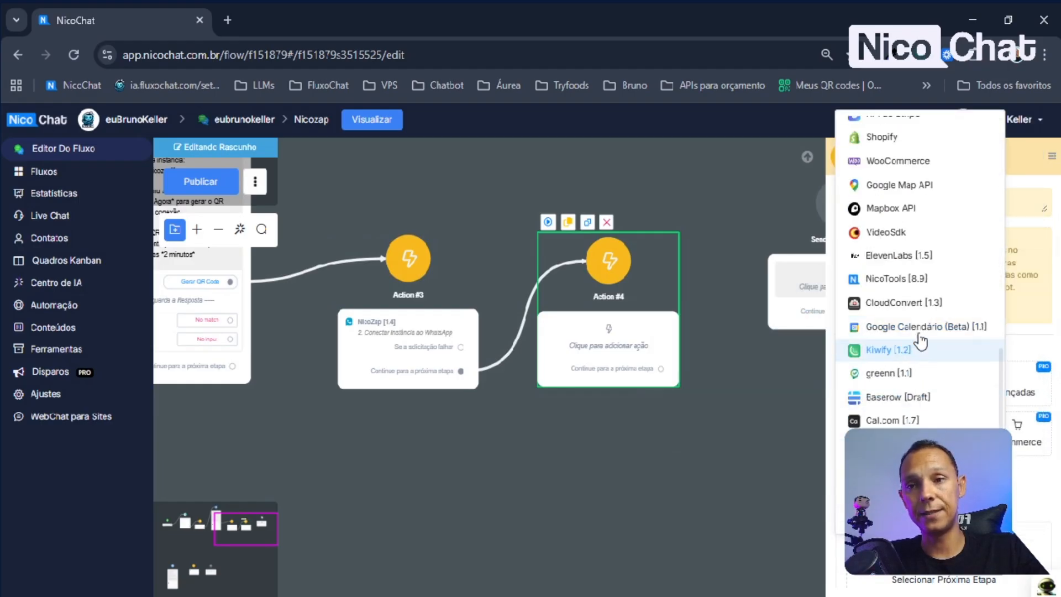
pyautogui.click(893, 280)
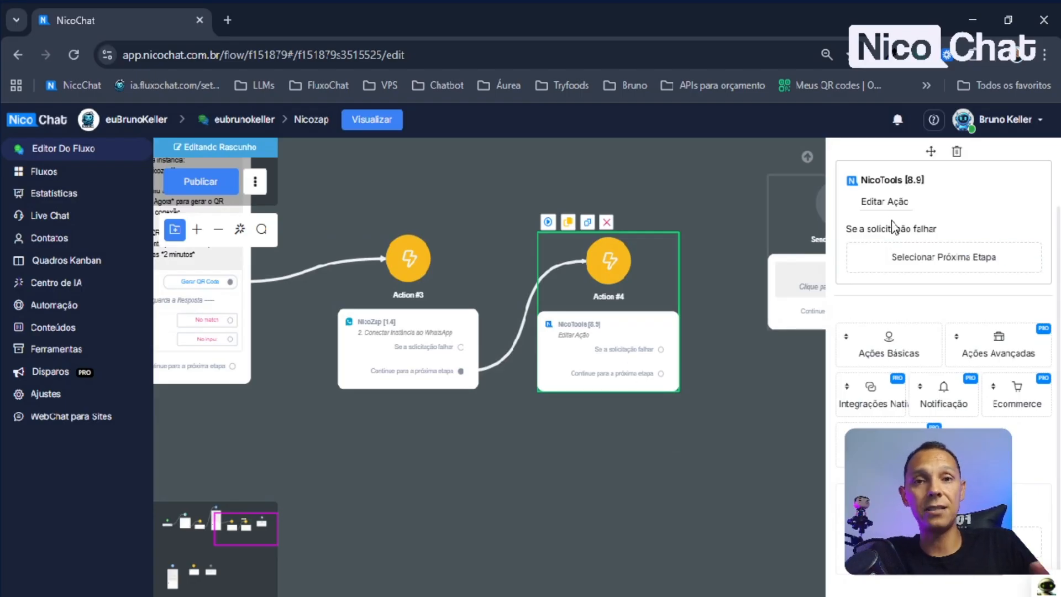
# Choose Converter Base64 → Arquivo as the NicoTools action for Action #4, finding it by searching for base
pyautogui.click(885, 203)
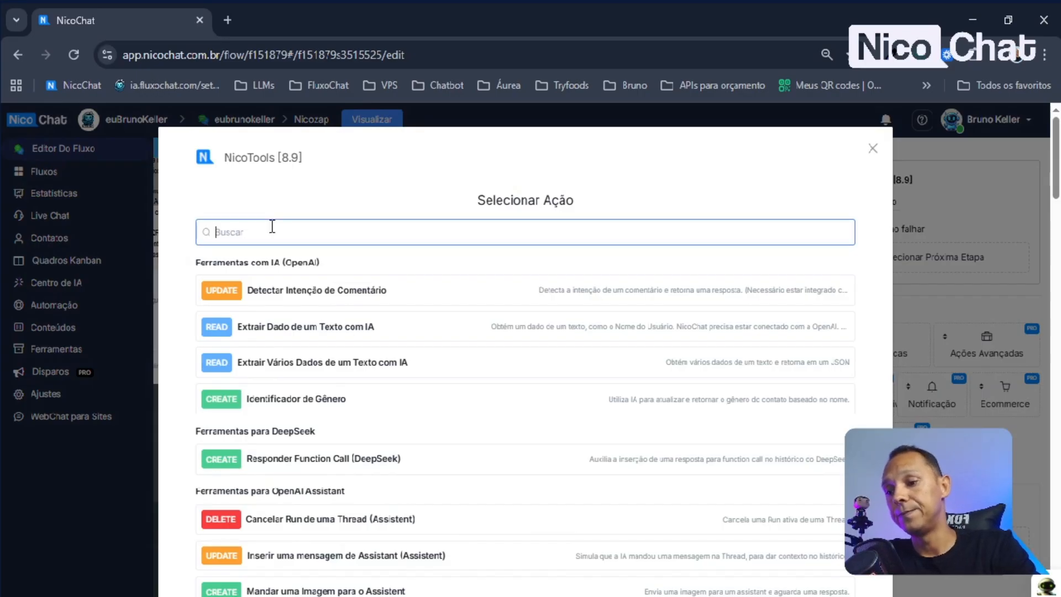
pyautogui.write('base')
pyautogui.scroll(-2, 495, 357)
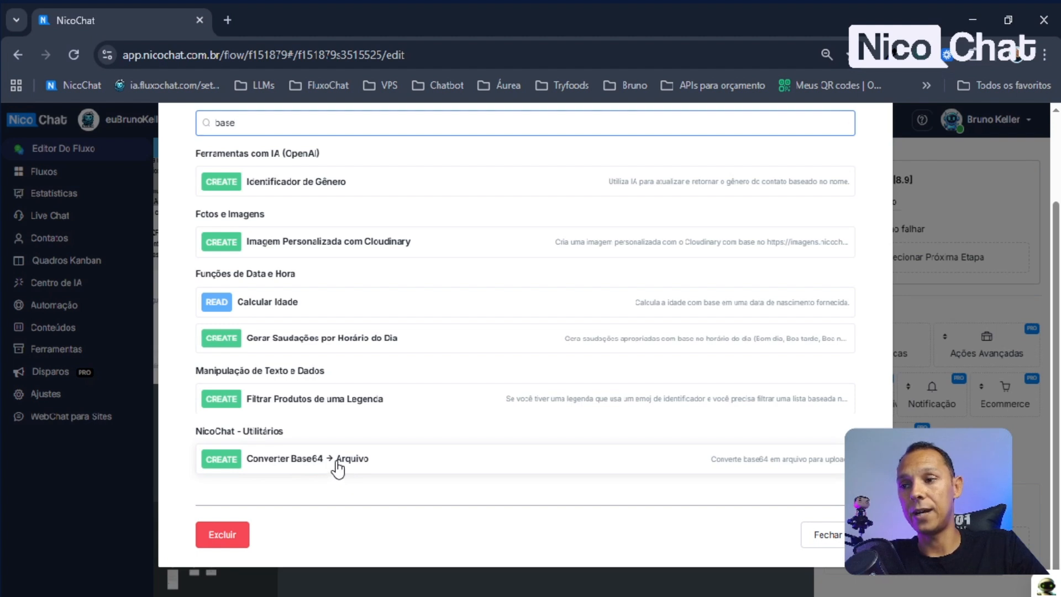
pyautogui.click(484, 467)
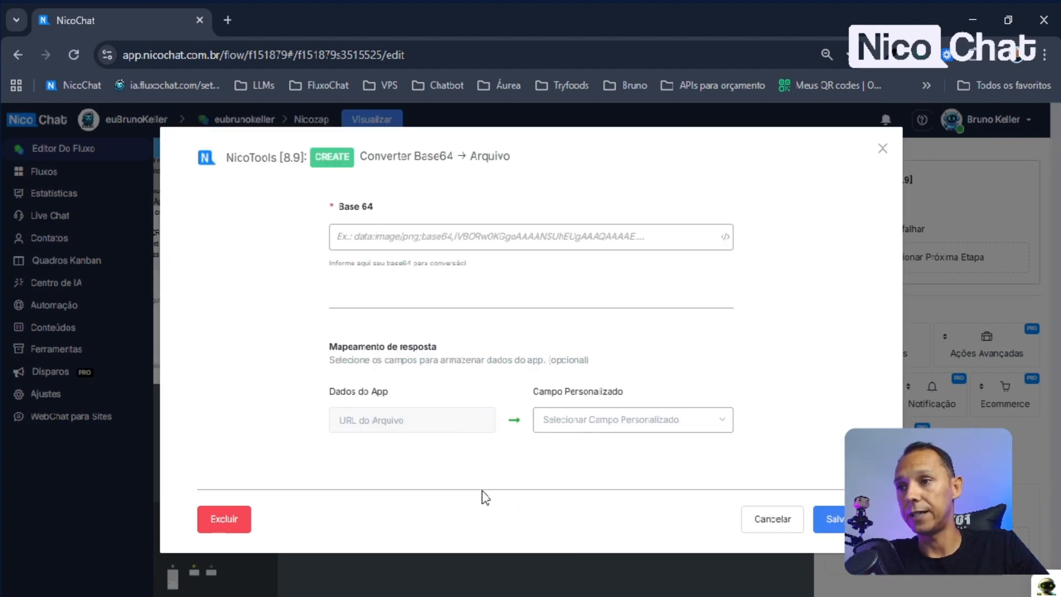
# Fill the required Base 64 field with the base64_nicozap custom field, finding it by searching for nico
pyautogui.click(454, 239)
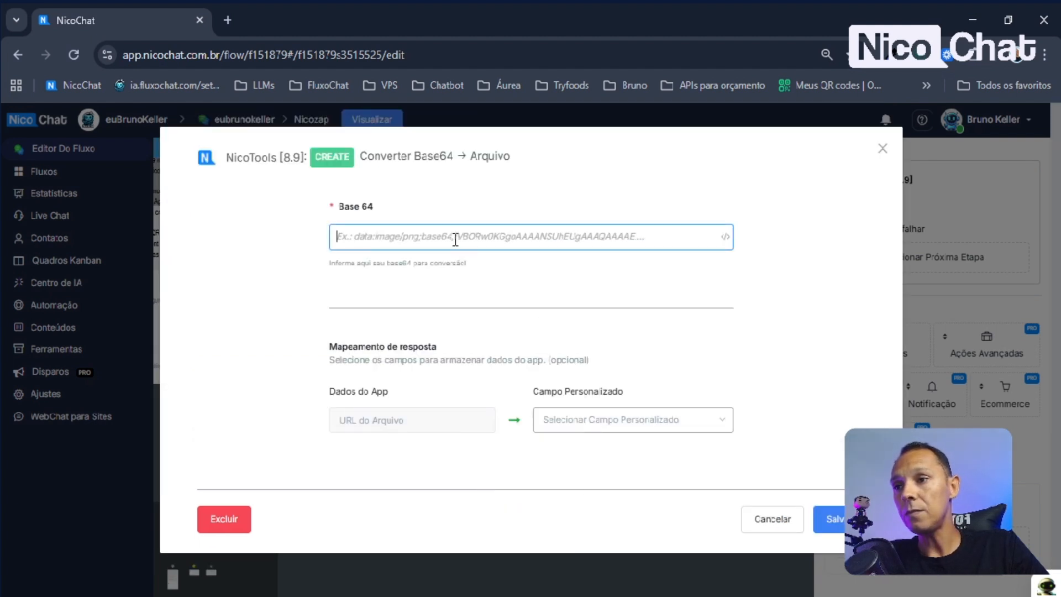
pyautogui.click(725, 237)
pyautogui.click(779, 163)
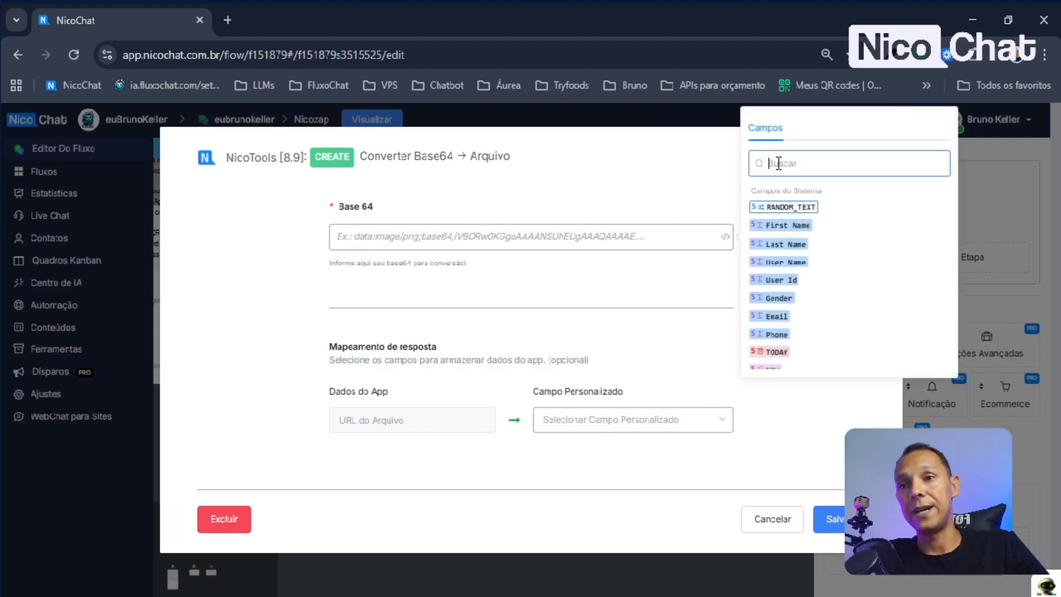
pyautogui.write('i')
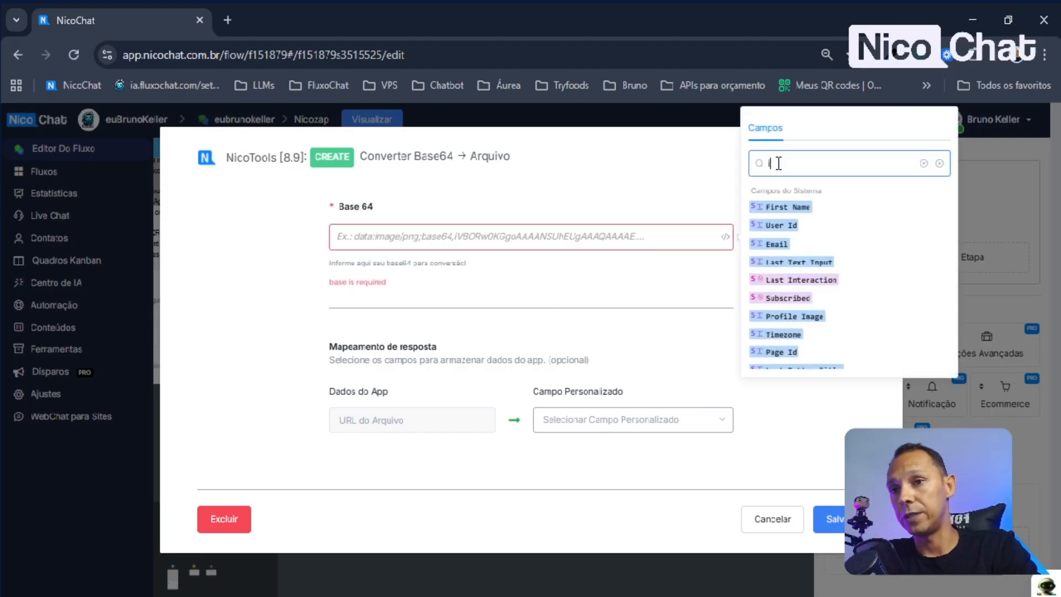
pyautogui.press('BackSpace')
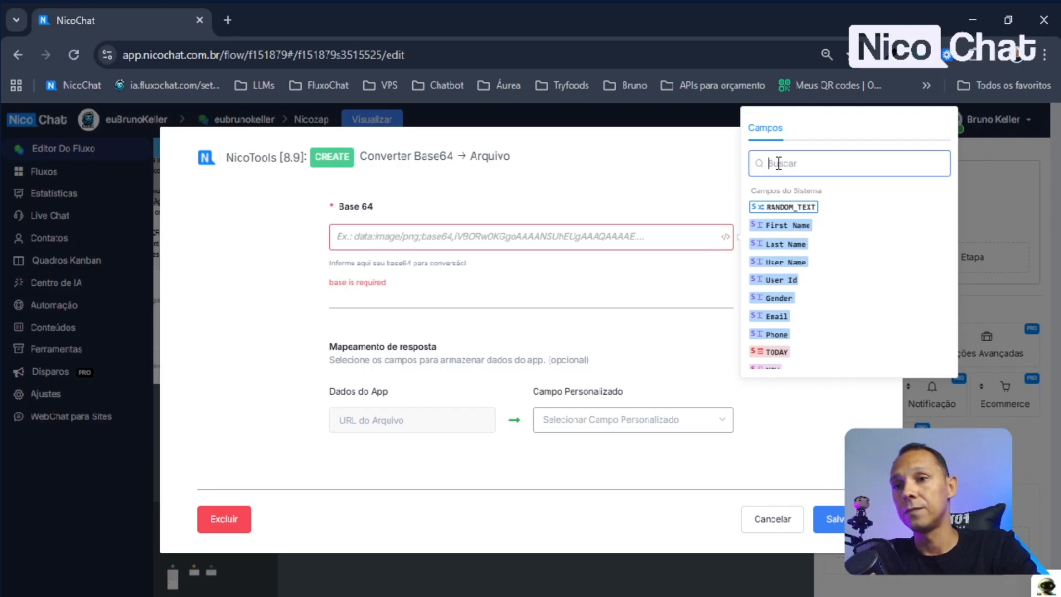
pyautogui.write('nico')
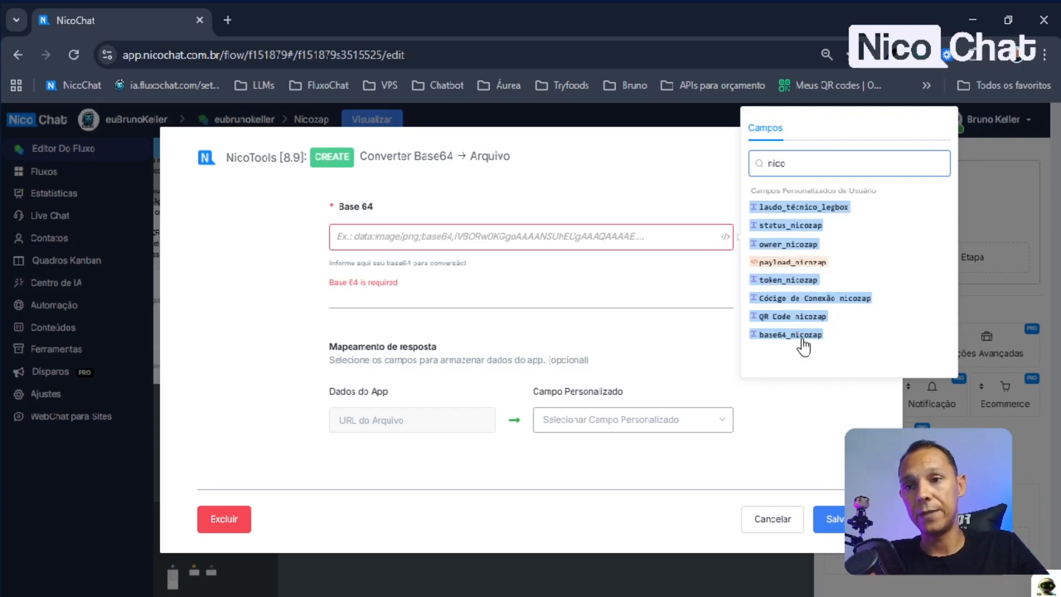
pyautogui.click(799, 335)
pyautogui.click(734, 369)
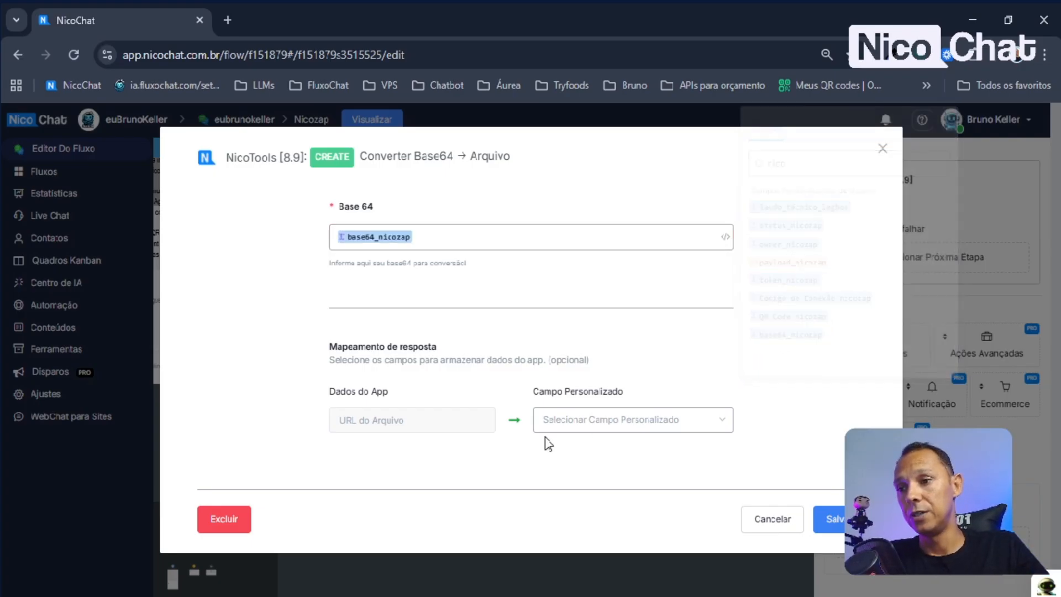
# Map the URL do Arquivo response to the QR Code nicozap custom field, filtering the fields by nico
pyautogui.click(592, 423)
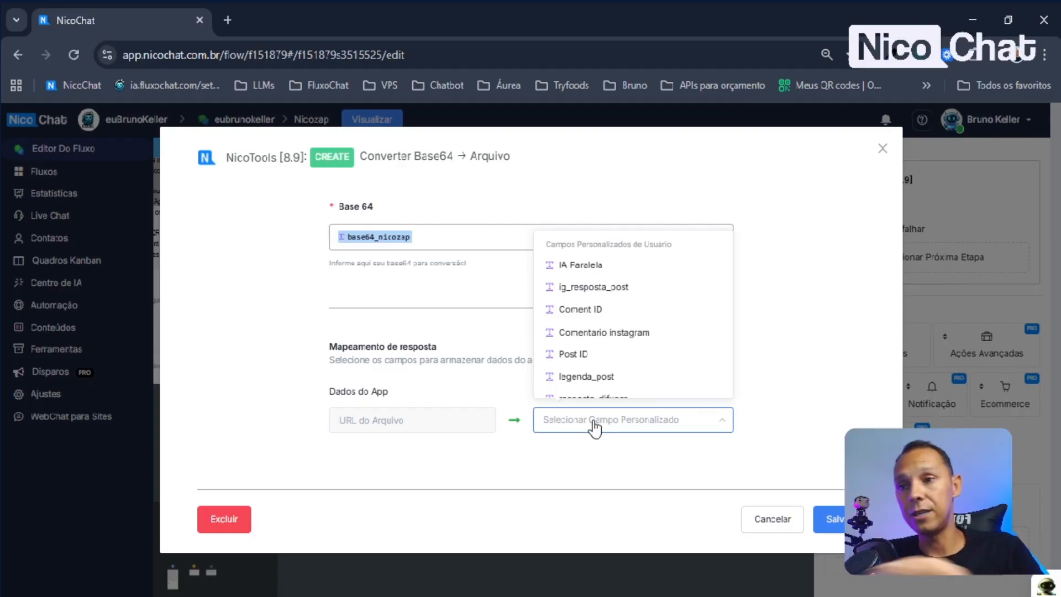
pyautogui.write('n')
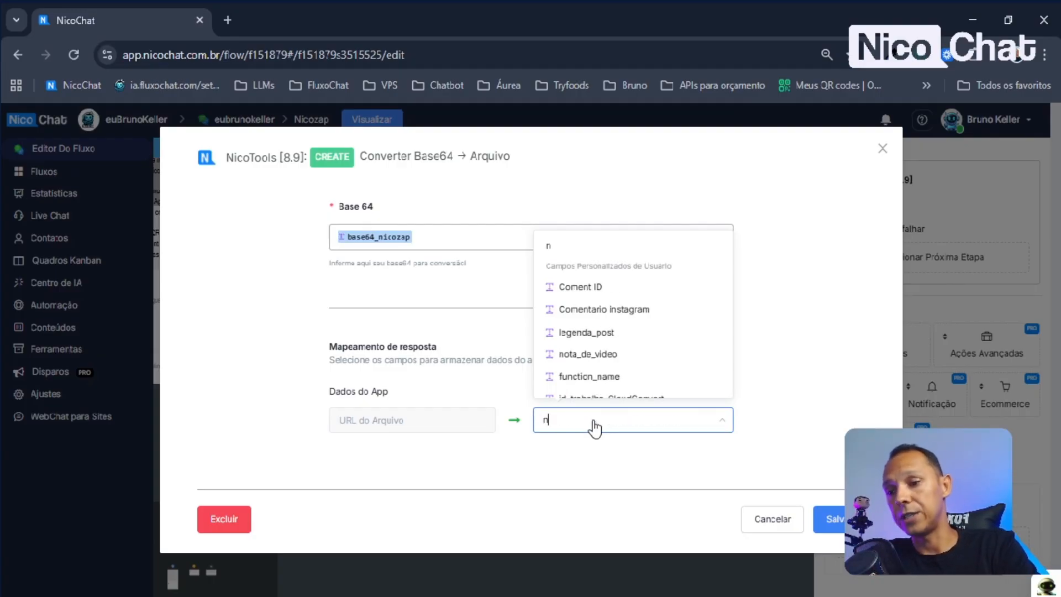
pyautogui.write('ico')
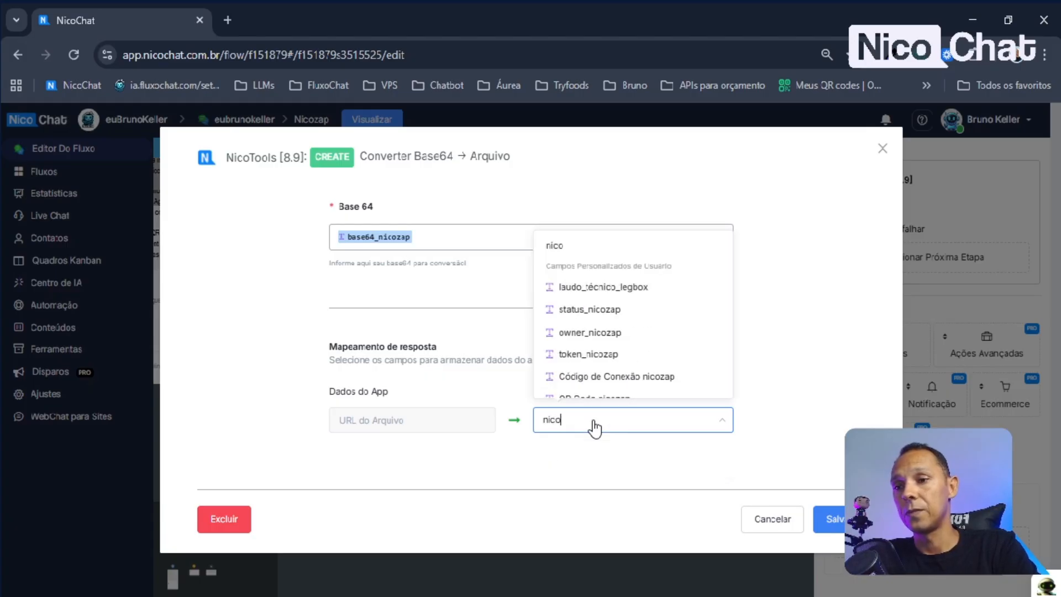
pyautogui.scroll(-1, 661, 379)
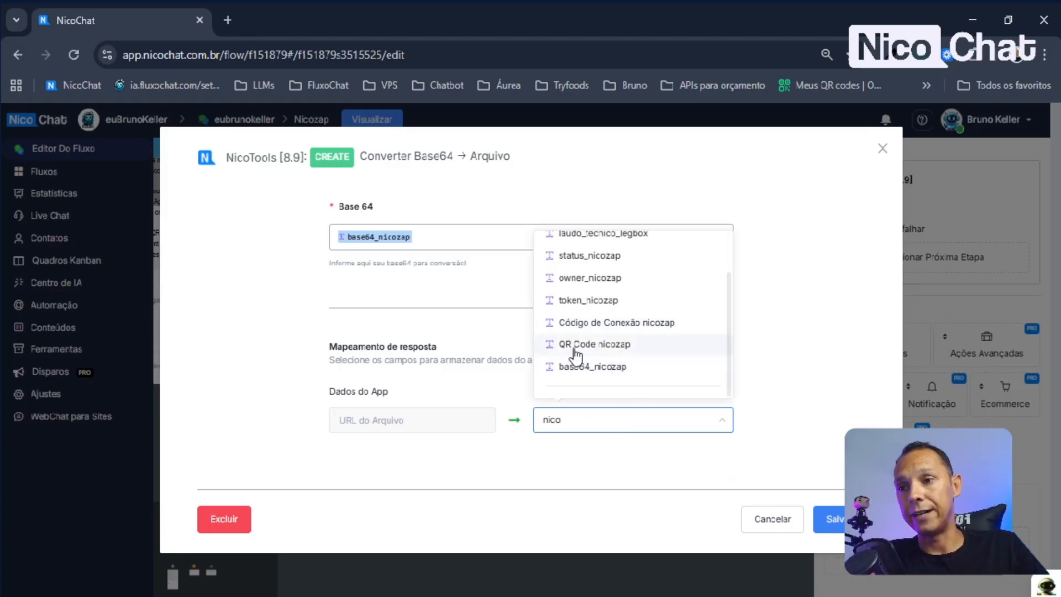
pyautogui.click(629, 347)
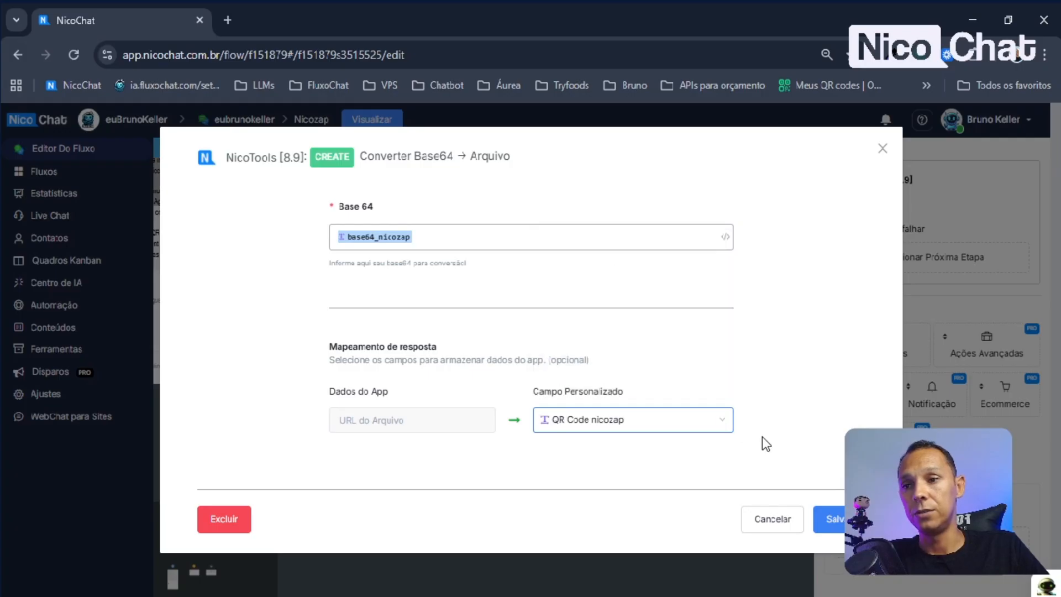
# Save and publish the Base64 conversion, and connect Action #4's next step to a new Send Message #2 block beside it
pyautogui.click(784, 523)
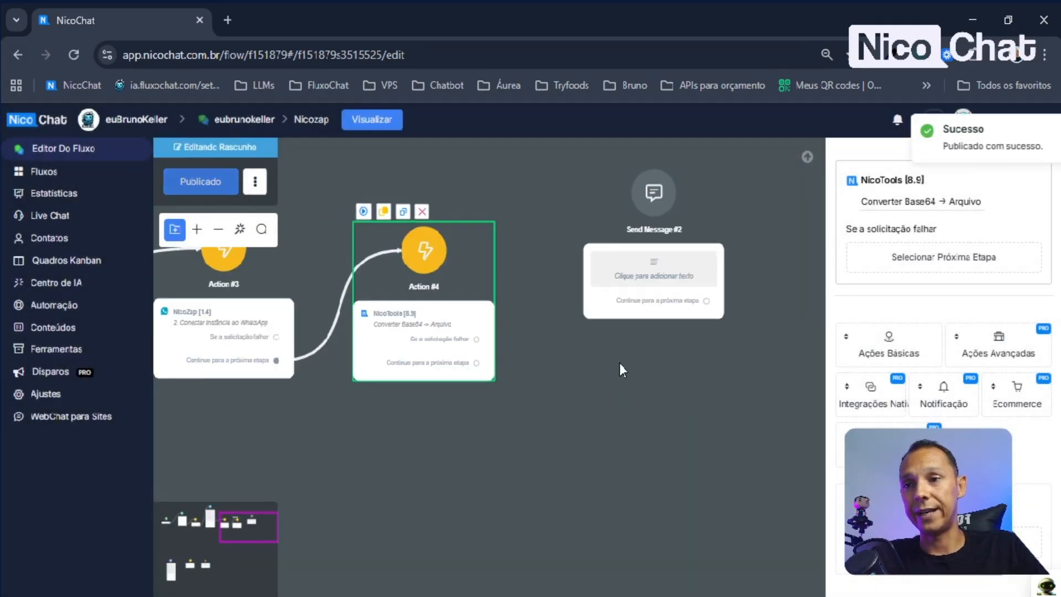
pyautogui.moveTo(653, 280); pyautogui.dragTo(717, 335)
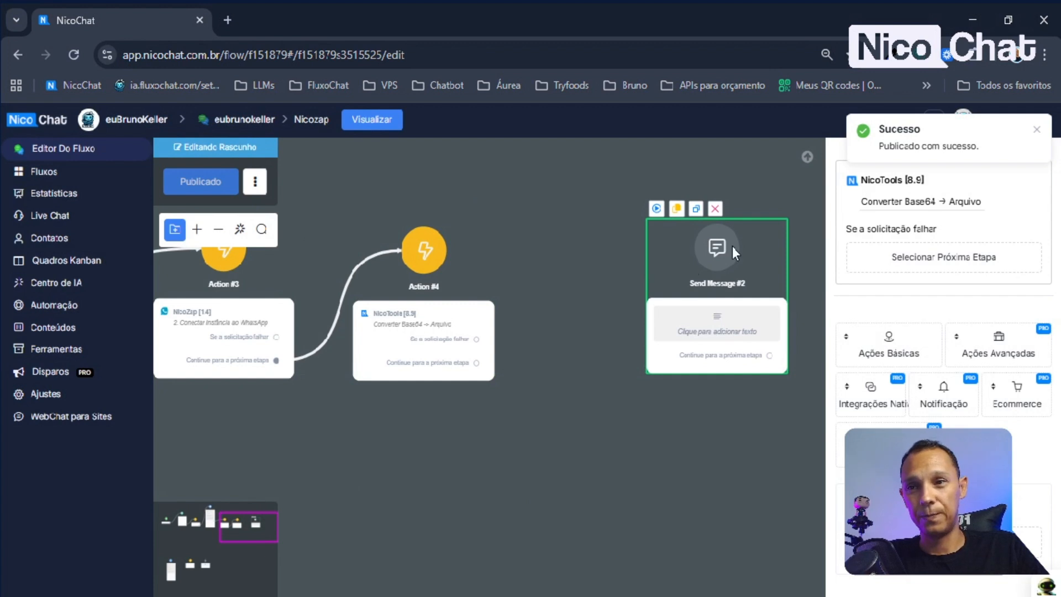
pyautogui.moveTo(476, 363); pyautogui.dragTo(689, 367)
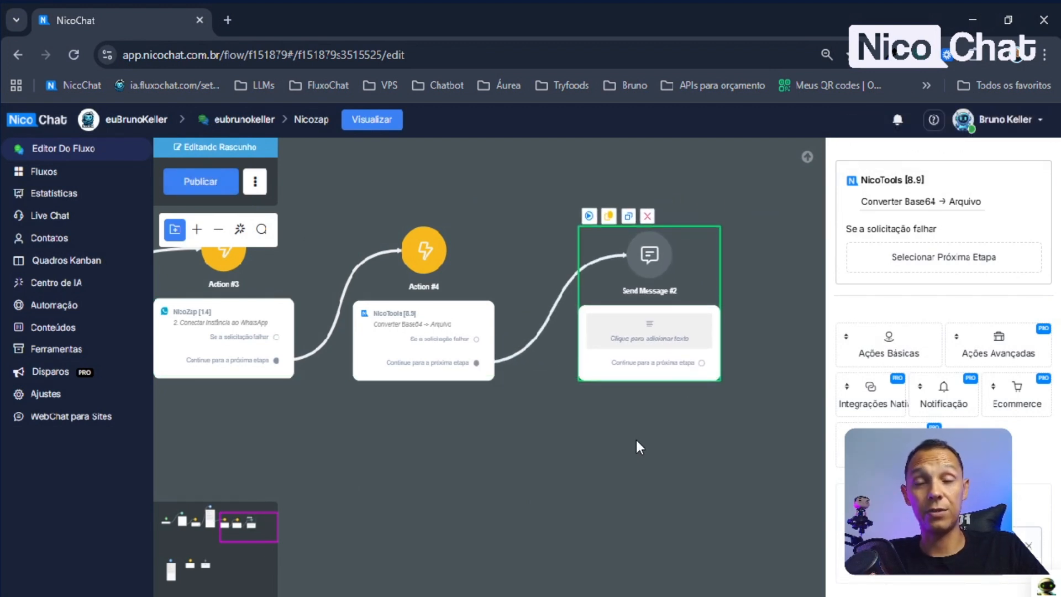
pyautogui.click(848, 408)
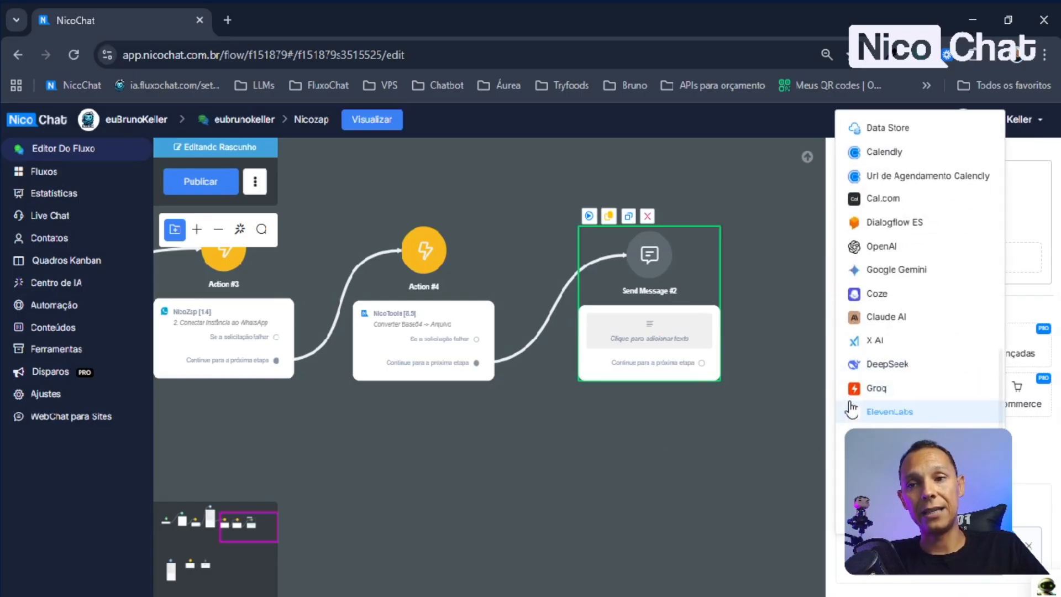
pyautogui.scroll(-4, 922, 371)
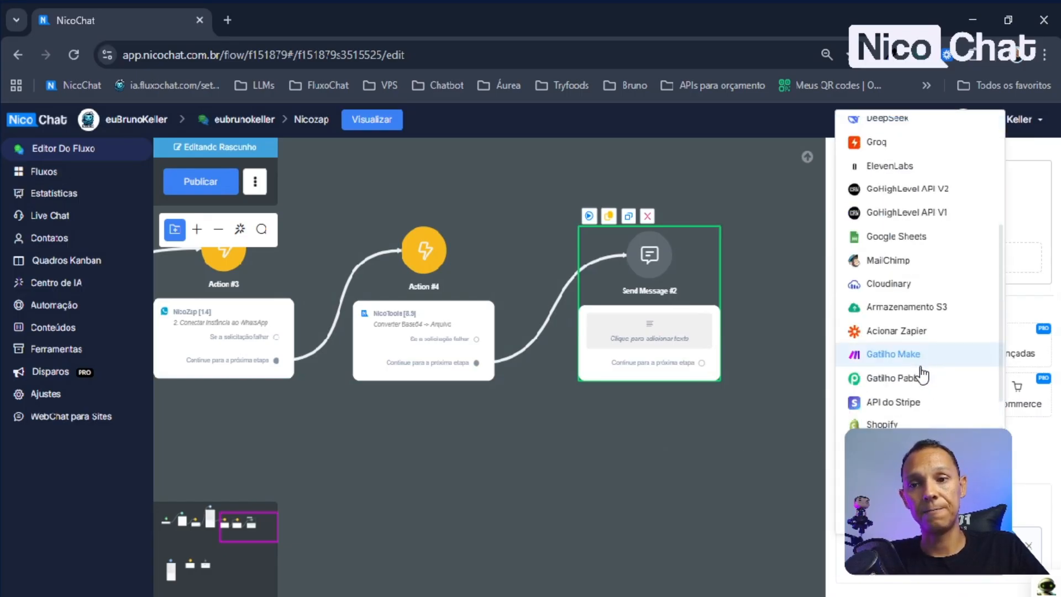
pyautogui.moveTo(891, 320)
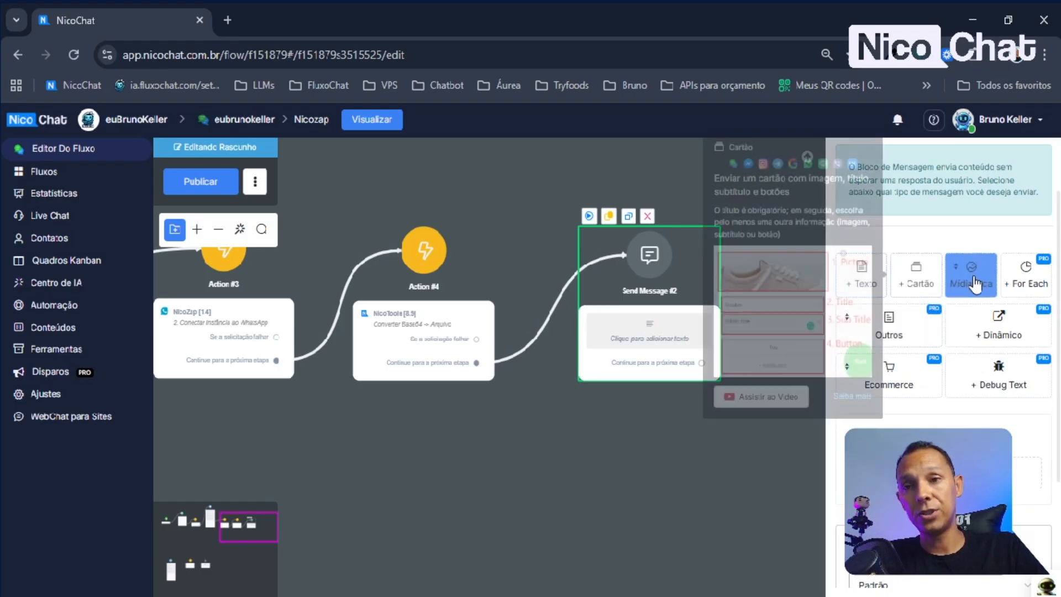
# Add a Mídia Rica image to Send Message #2 and open its media selection
pyautogui.click(973, 278)
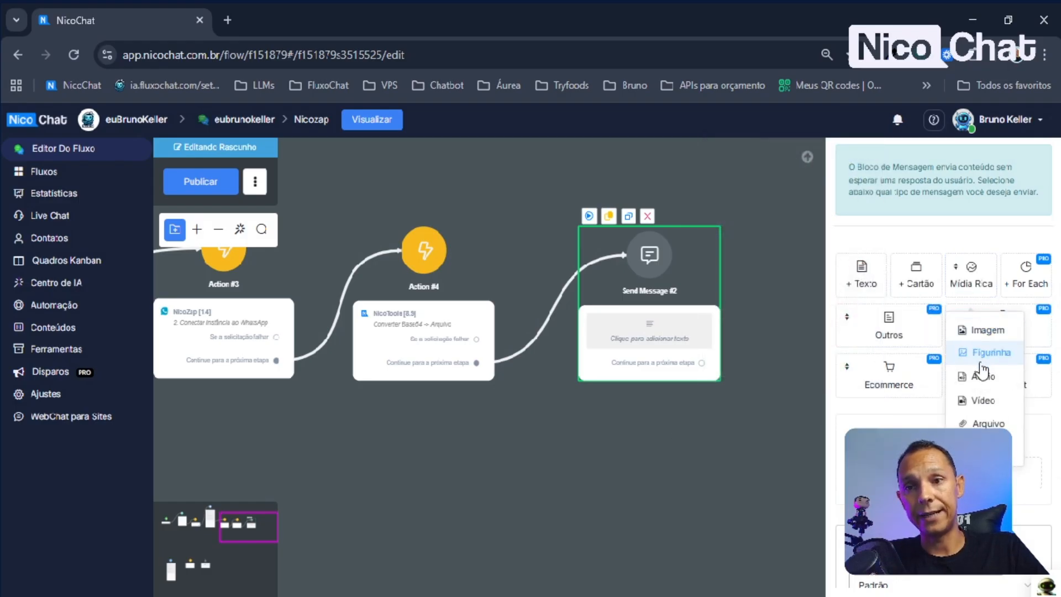
pyautogui.click(988, 331)
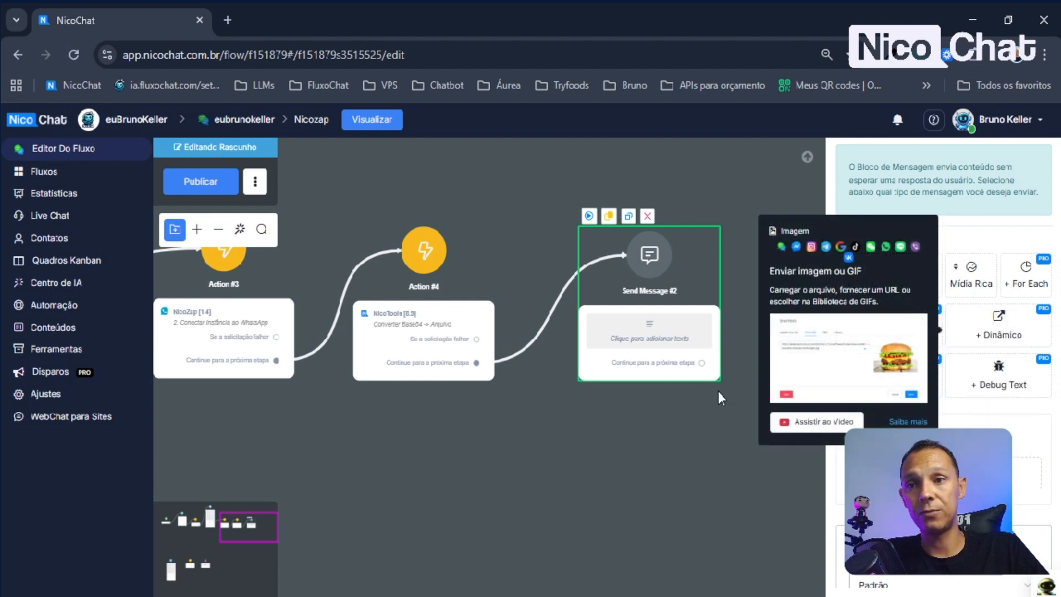
pyautogui.click(939, 224)
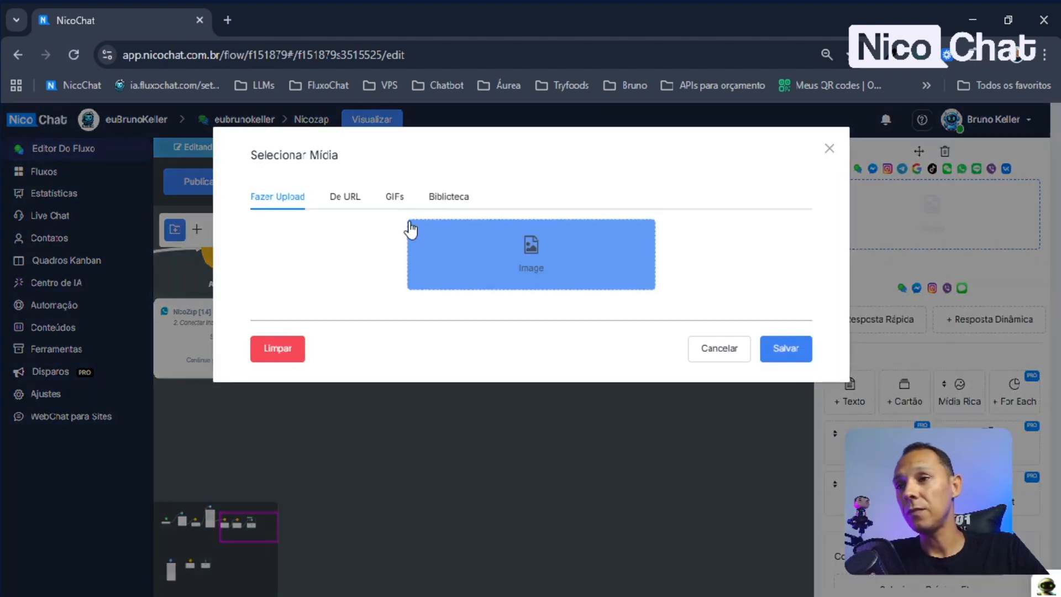
# Set the image's URL source to the QR Code nicozap custom field, finding it by searching for nico, and save it
pyautogui.click(353, 200)
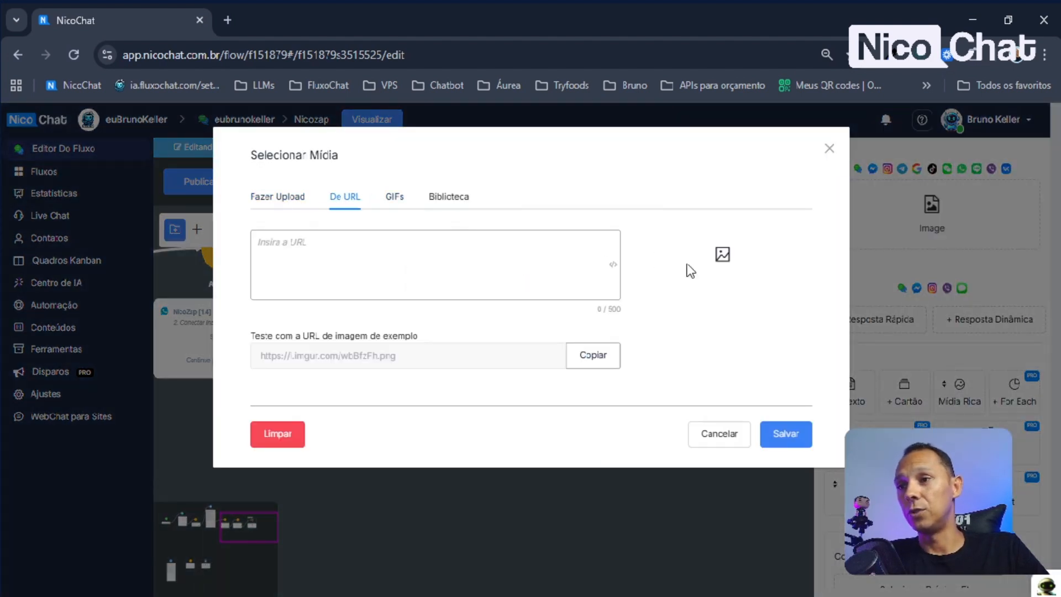
pyautogui.click(614, 264)
pyautogui.click(674, 195)
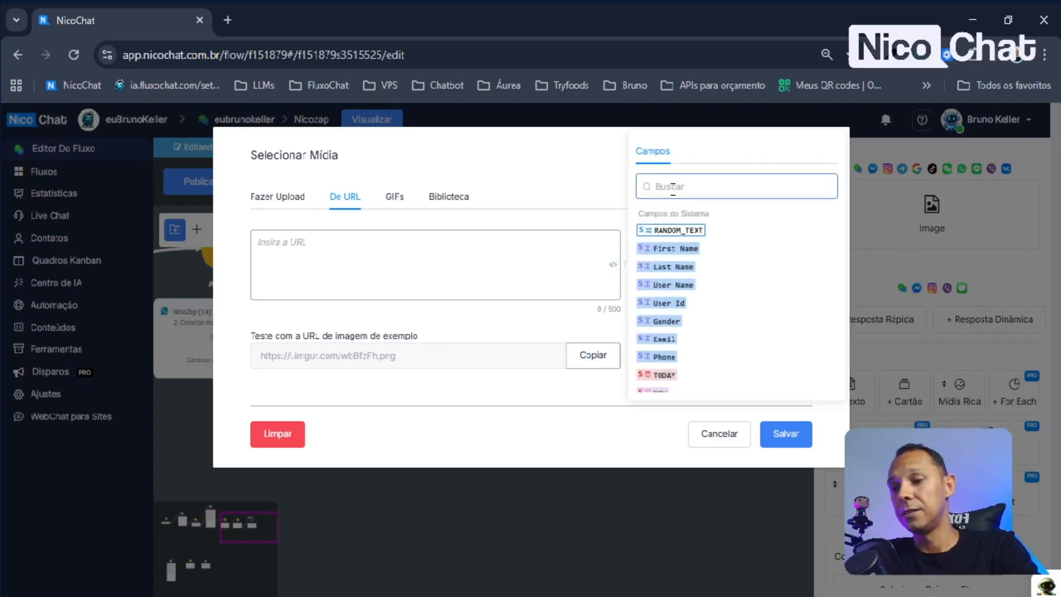
pyautogui.write('nico')
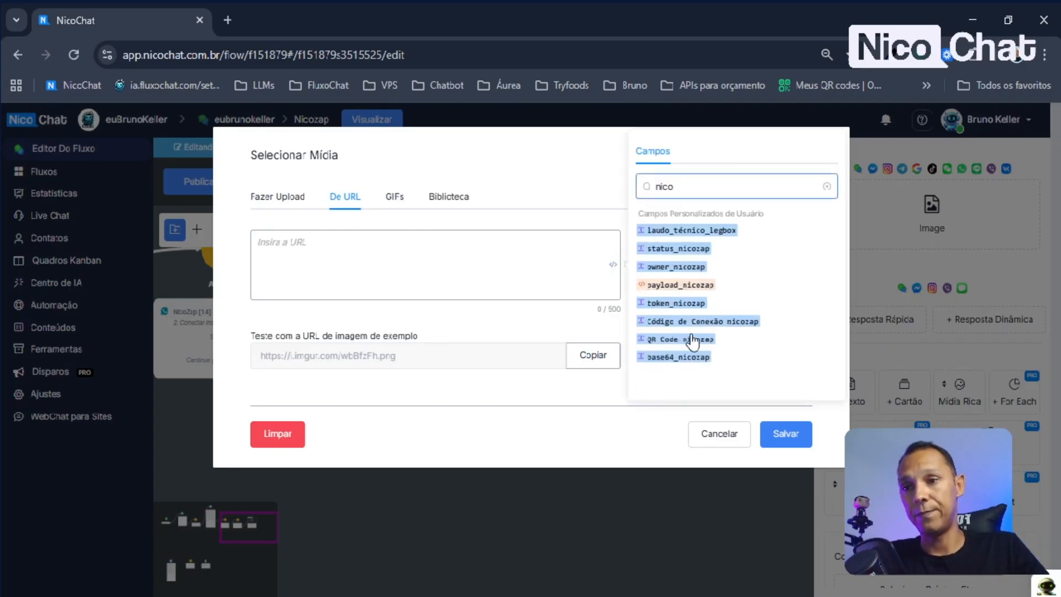
pyautogui.click(697, 339)
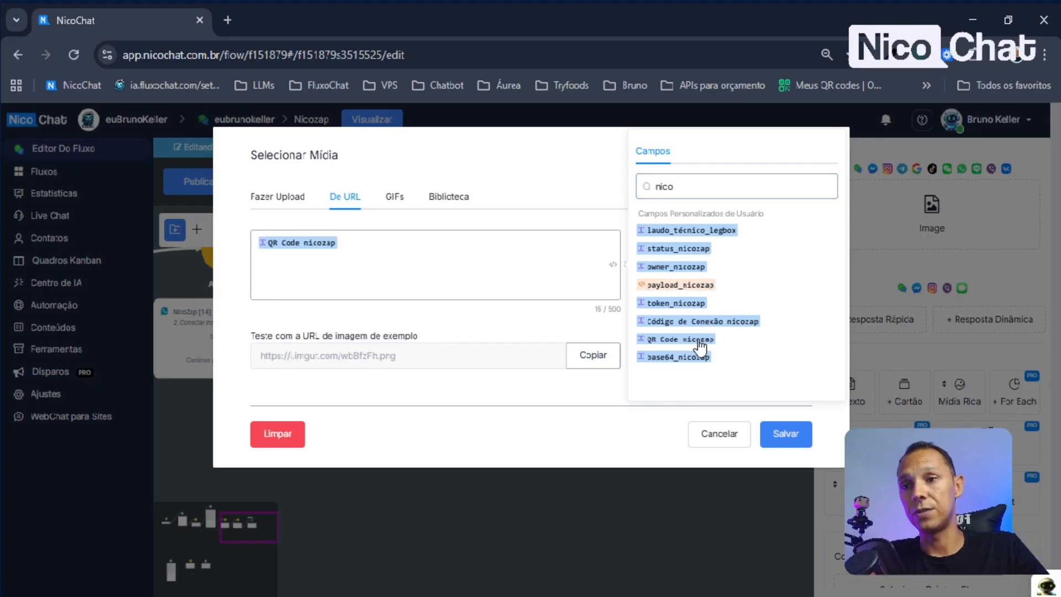
pyautogui.click(786, 434)
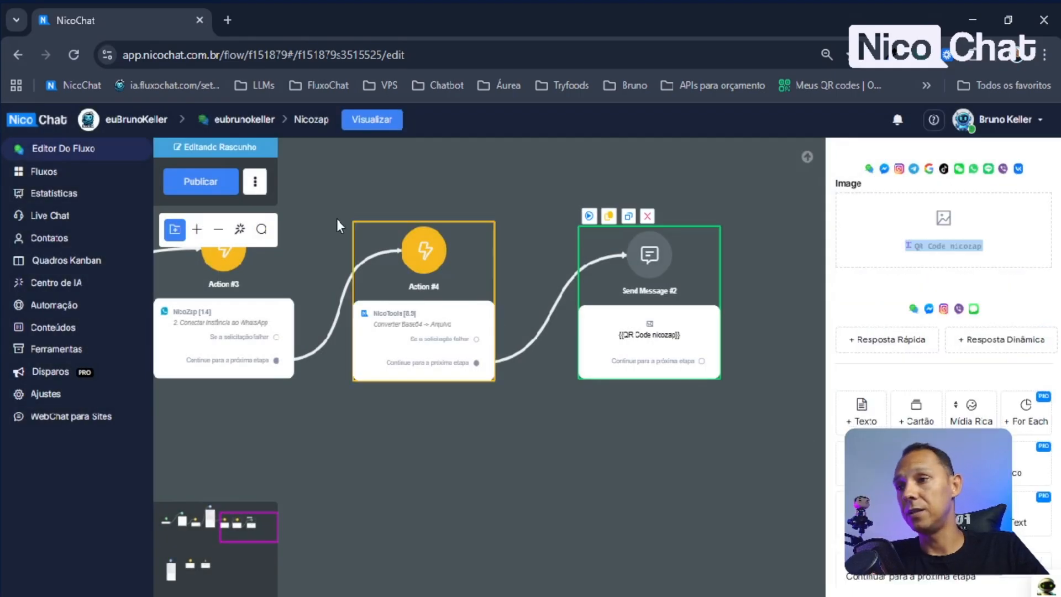
# Publish the Nicozap sub-flow and activate the NicoZap webhook
pyautogui.click(200, 181)
pyautogui.moveTo(328, 470); pyautogui.dragTo(769, 465)
pyautogui.moveTo(456, 484); pyautogui.dragTo(475, 510)
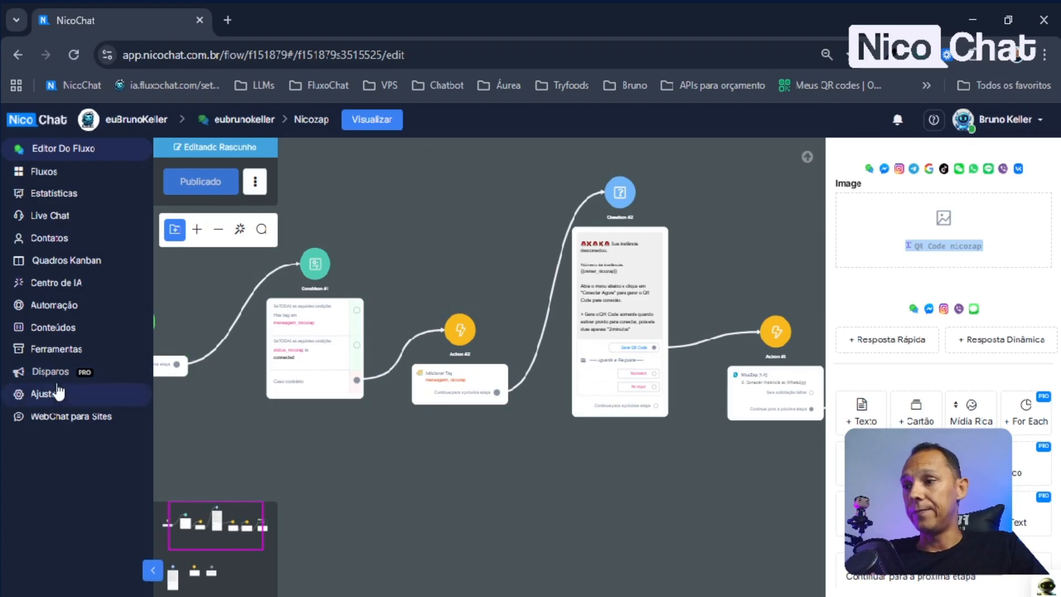
pyautogui.click(72, 350)
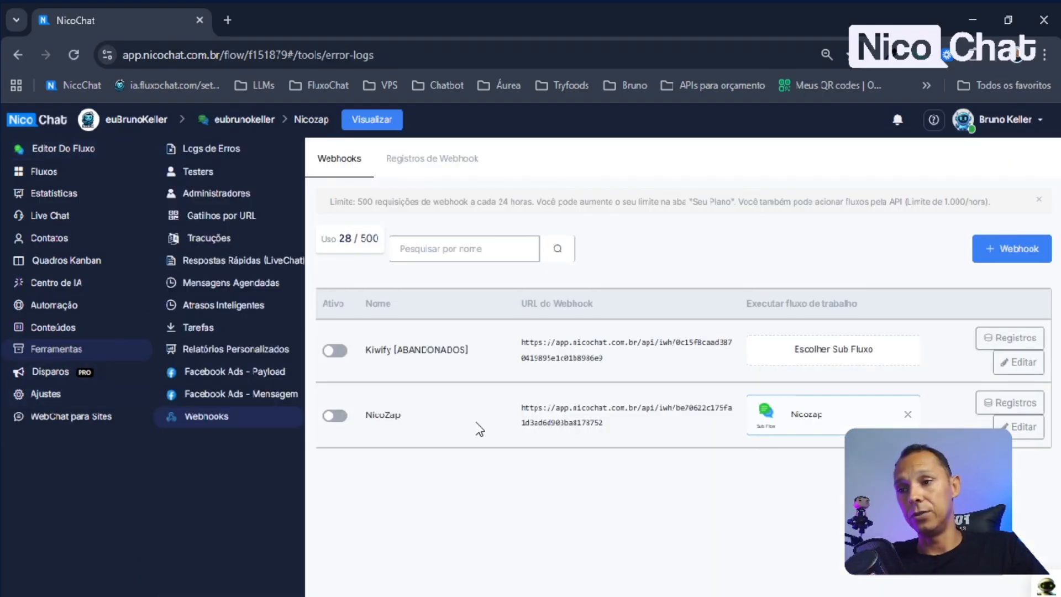
pyautogui.click(332, 421)
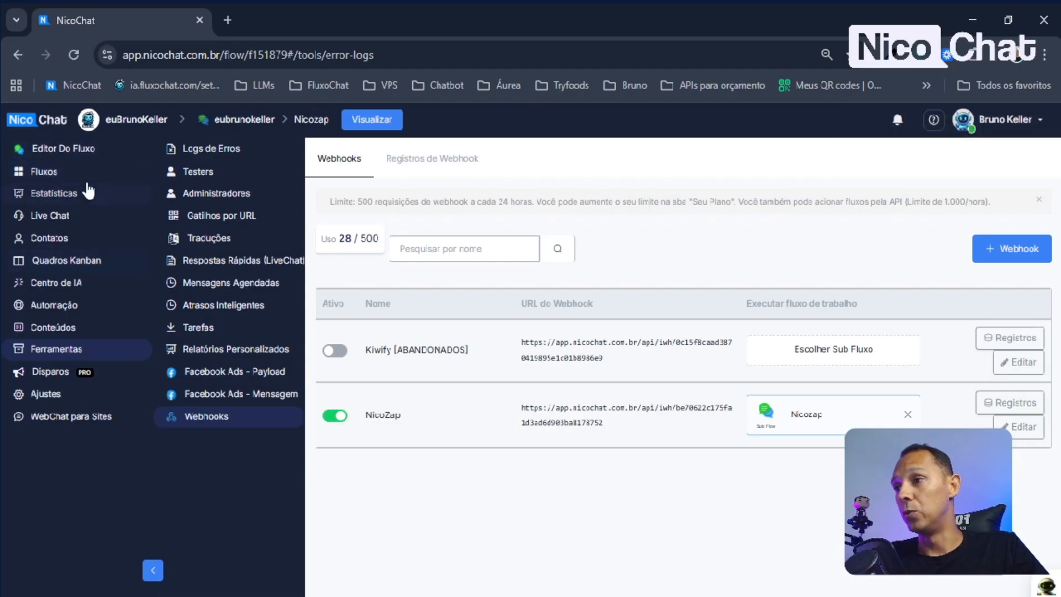
# Open the test contact's conversation in Live Chat, refresh it, and examine the disconnection alert and QR Code messages sent by the flow
pyautogui.click(58, 150)
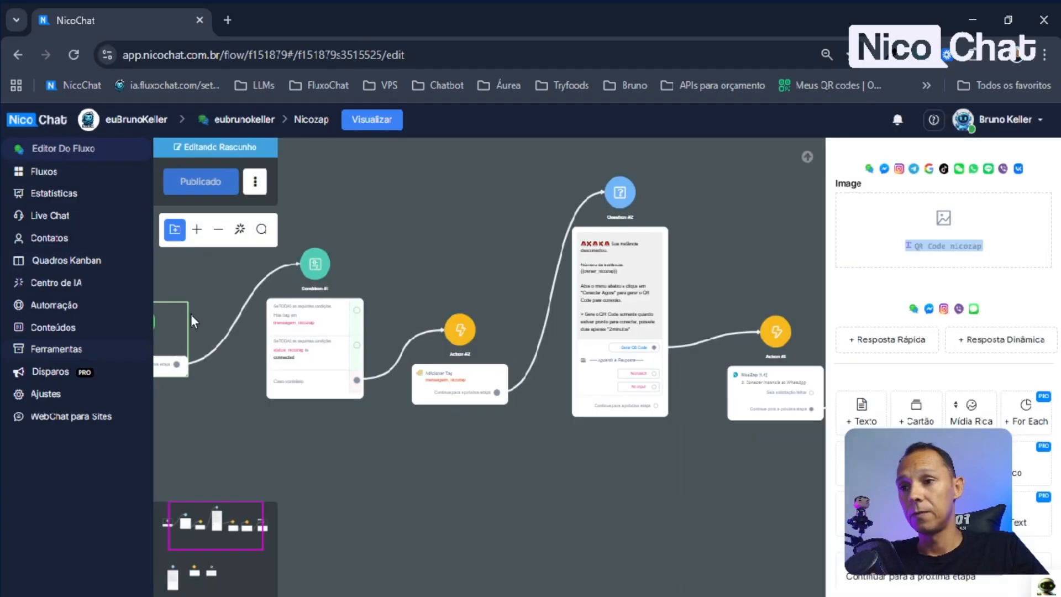
pyautogui.click(62, 220)
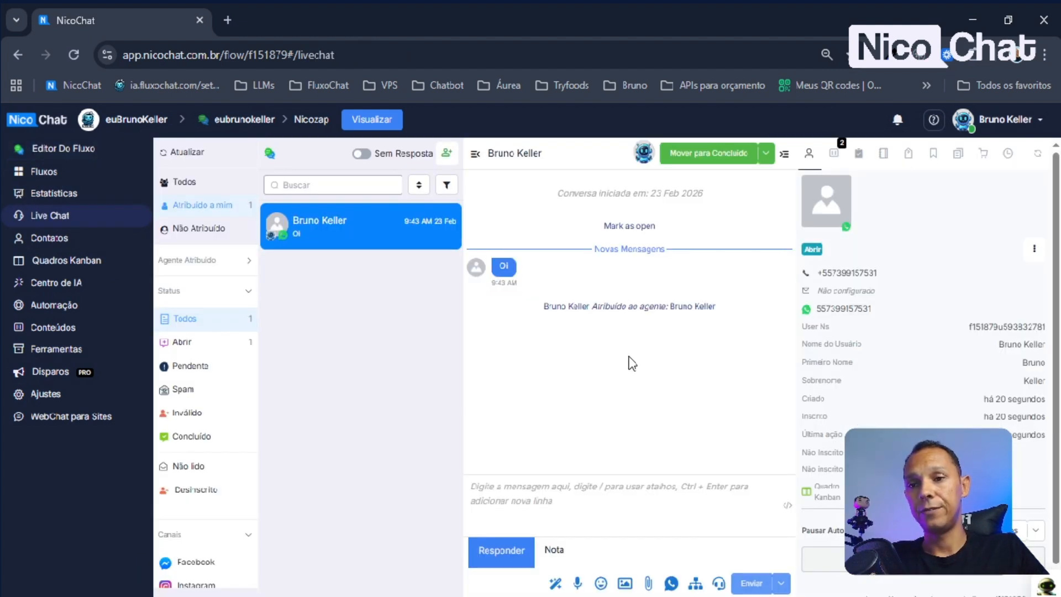
pyautogui.click(1038, 154)
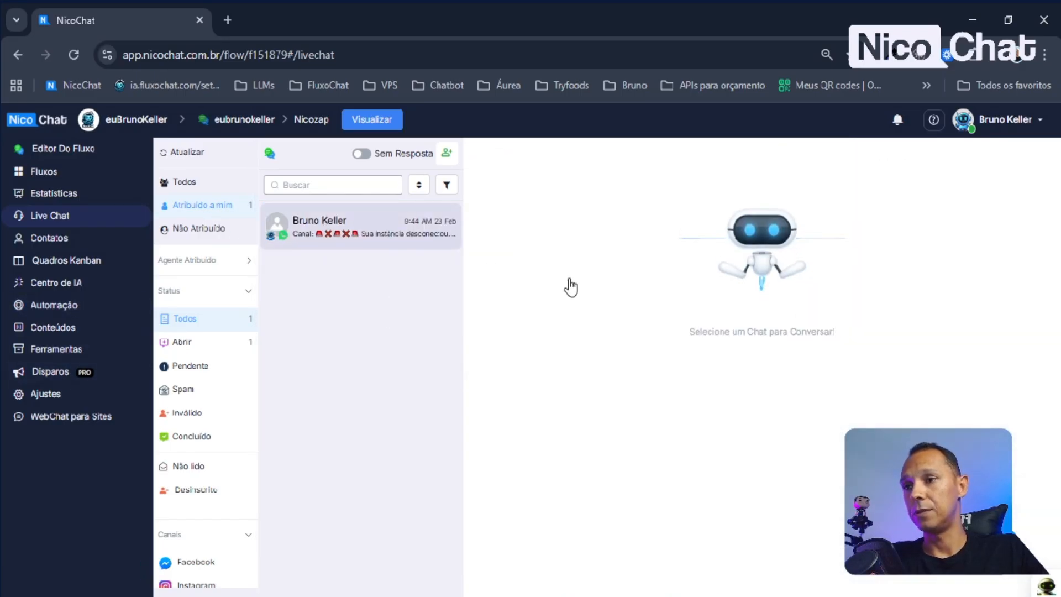
pyautogui.click(393, 241)
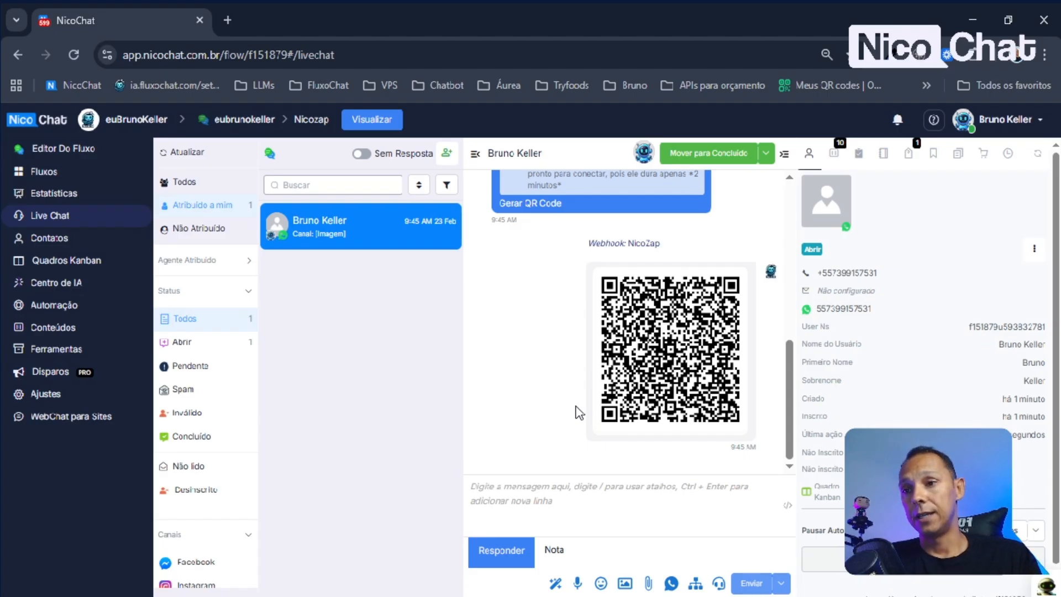
# Return to the flow editor and duplicate the question block that holds the disconnected-instance alert
pyautogui.click(55, 151)
pyautogui.moveTo(720, 516); pyautogui.dragTo(452, 519)
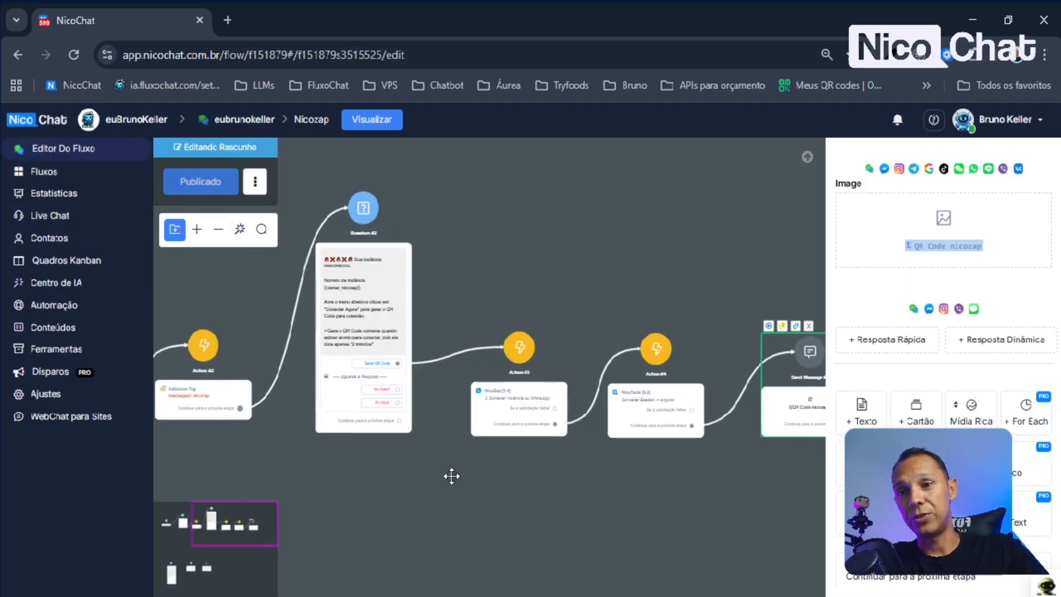
pyautogui.moveTo(768, 511); pyautogui.dragTo(618, 480)
pyautogui.scroll(3, 697, 344)
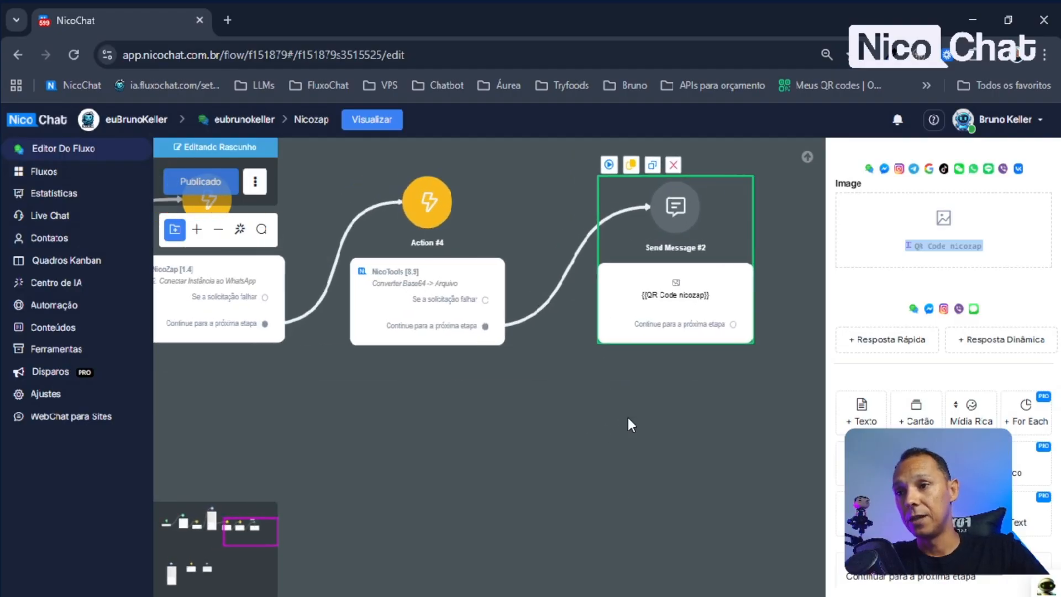
pyautogui.scroll(-2, 549, 357)
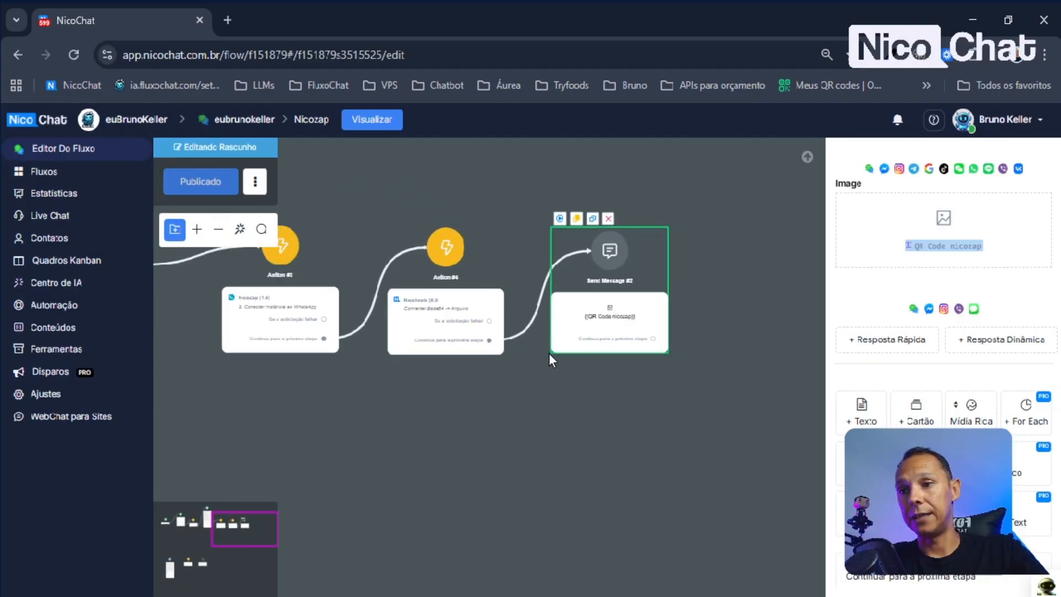
pyautogui.scroll(-3, 469, 422)
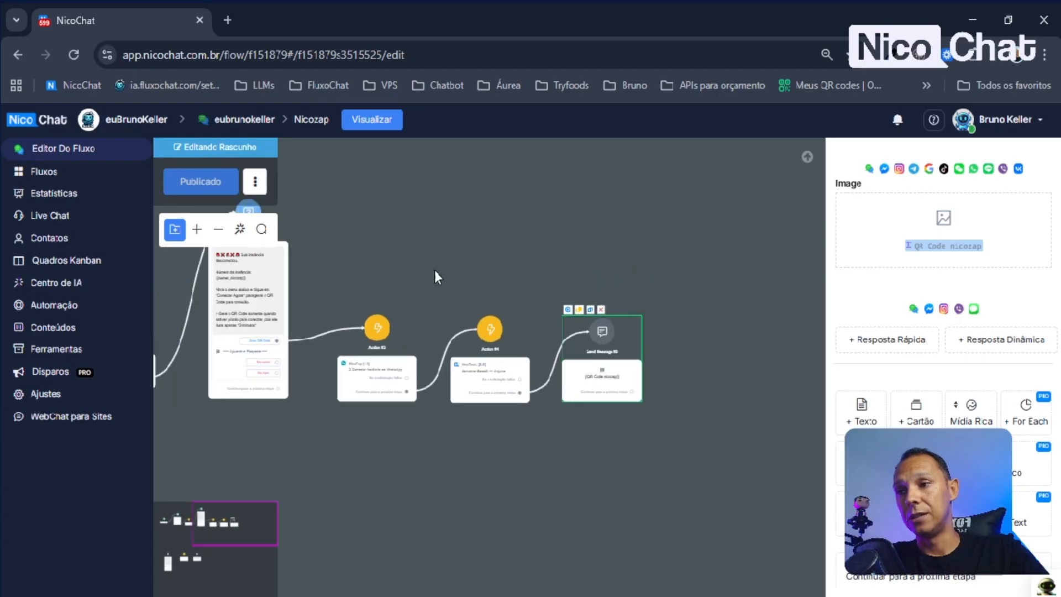
pyautogui.click(435, 288)
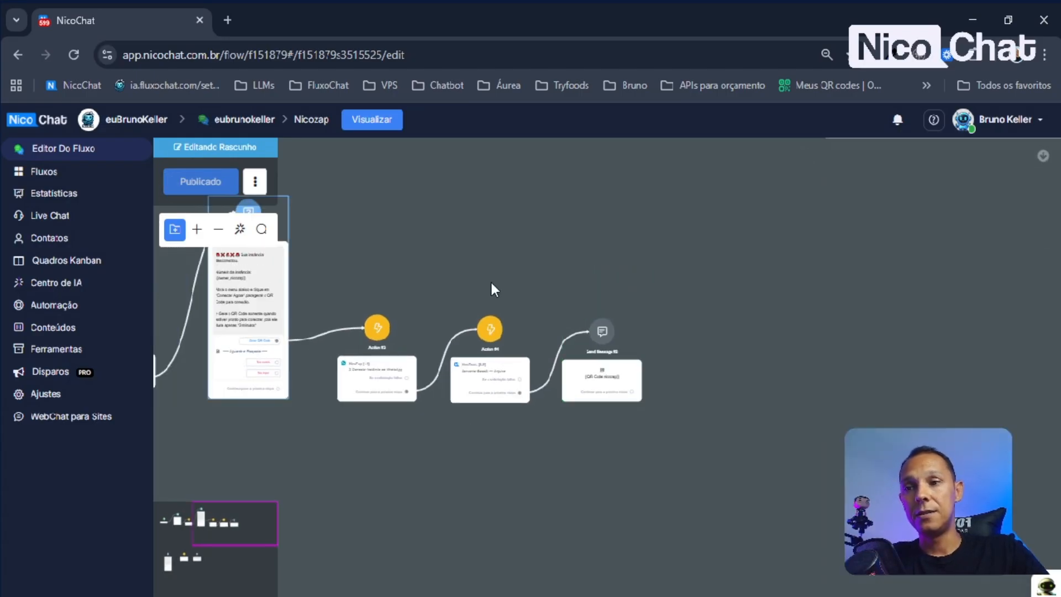
pyautogui.hotkey('ctrl', 'c')
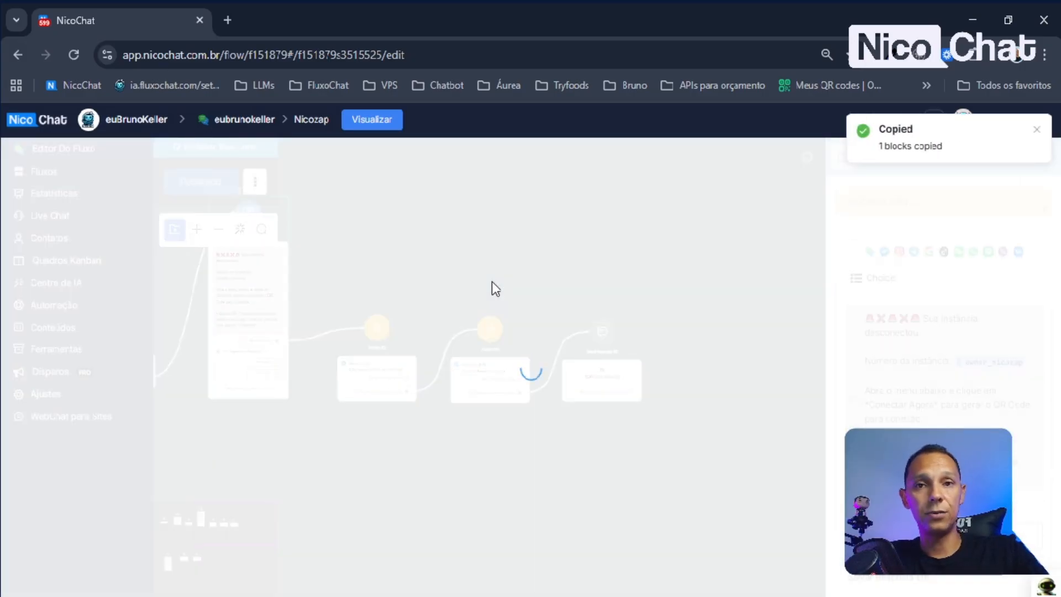
pyautogui.hotkey('ctrl', 'v')
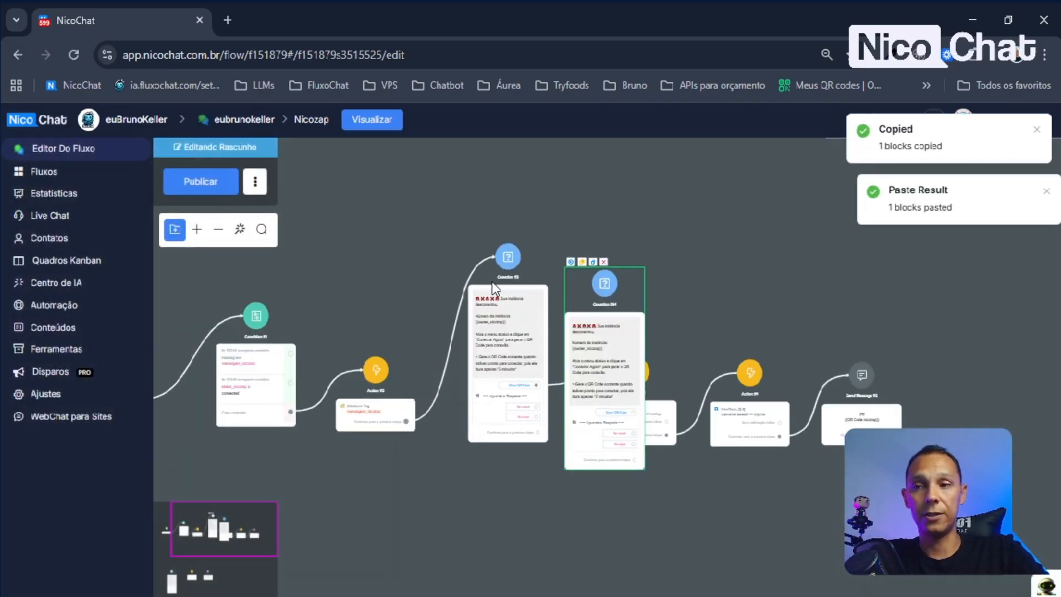
# Place the copied question block after Send Message #2 and connect that message's next step to it
pyautogui.moveTo(589, 346); pyautogui.dragTo(321, 350)
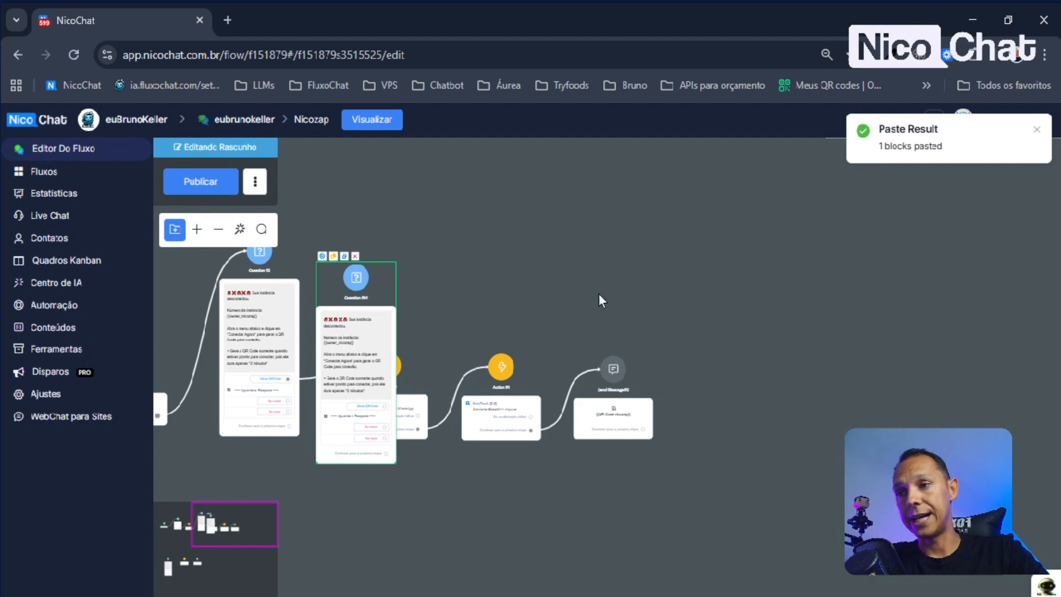
pyautogui.moveTo(599, 293); pyautogui.dragTo(743, 371)
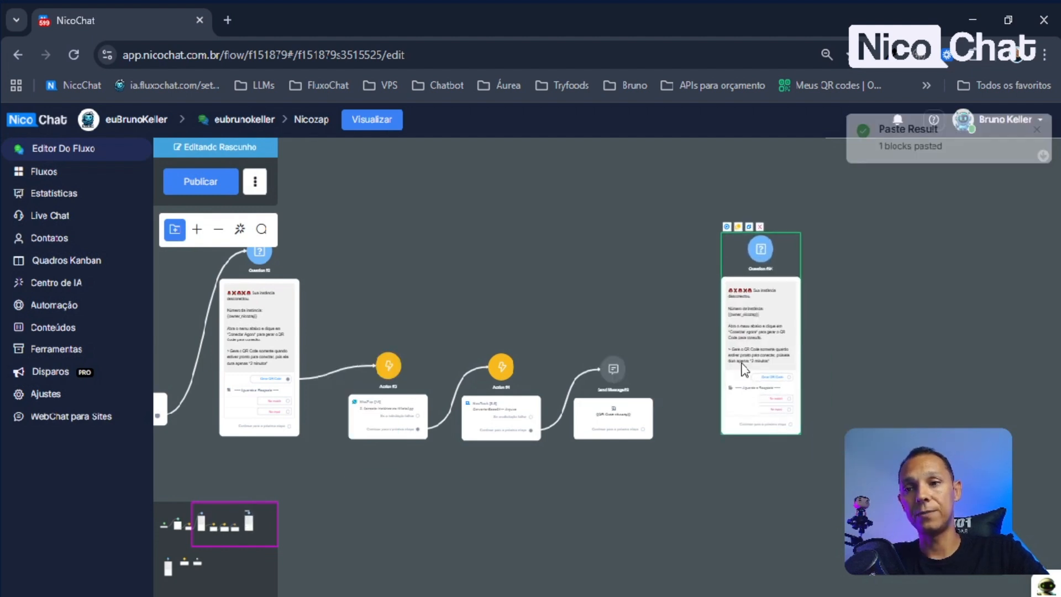
pyautogui.scroll(5, 737, 376)
pyautogui.scroll(-3, 651, 294)
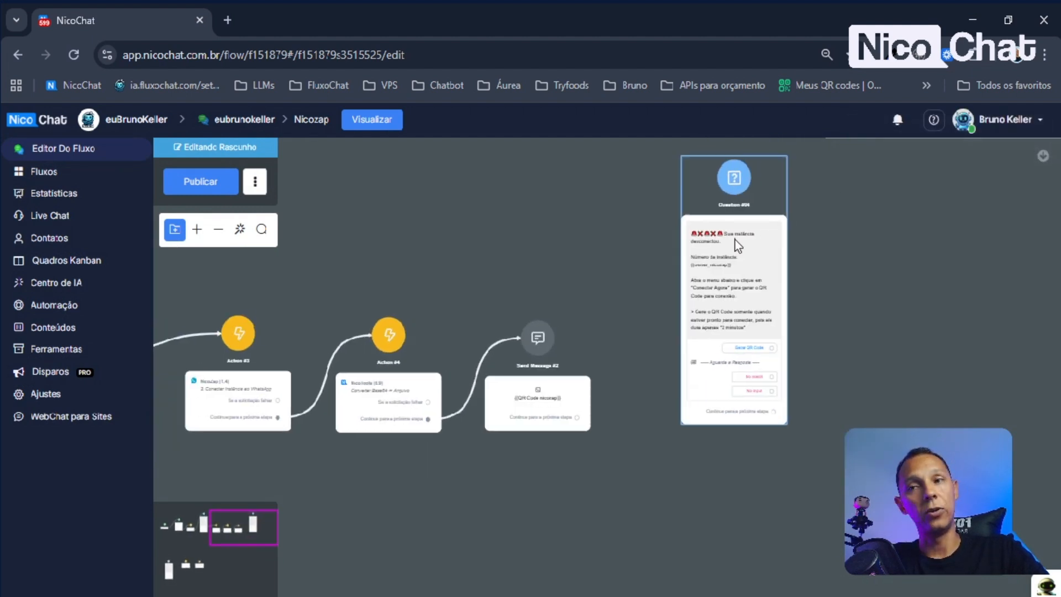
pyautogui.moveTo(728, 178); pyautogui.dragTo(577, 418)
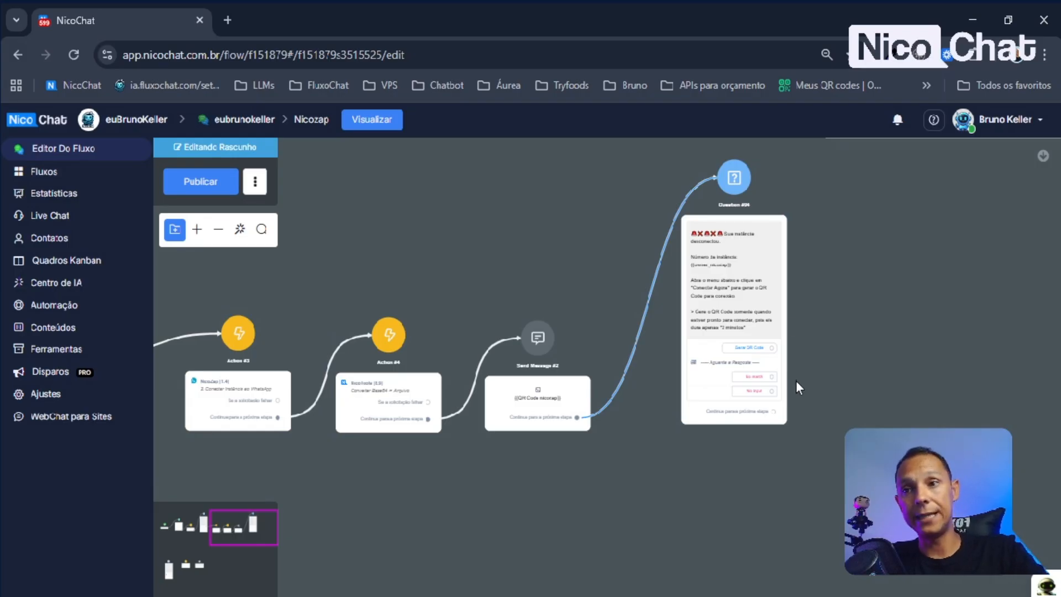
# Replace the copied question's message with "Caso não consiga conectar em até 2 minutos gere novamente o QR Code no menu abaixo."
pyautogui.moveTo(759, 326); pyautogui.dragTo(738, 335)
pyautogui.click(727, 324)
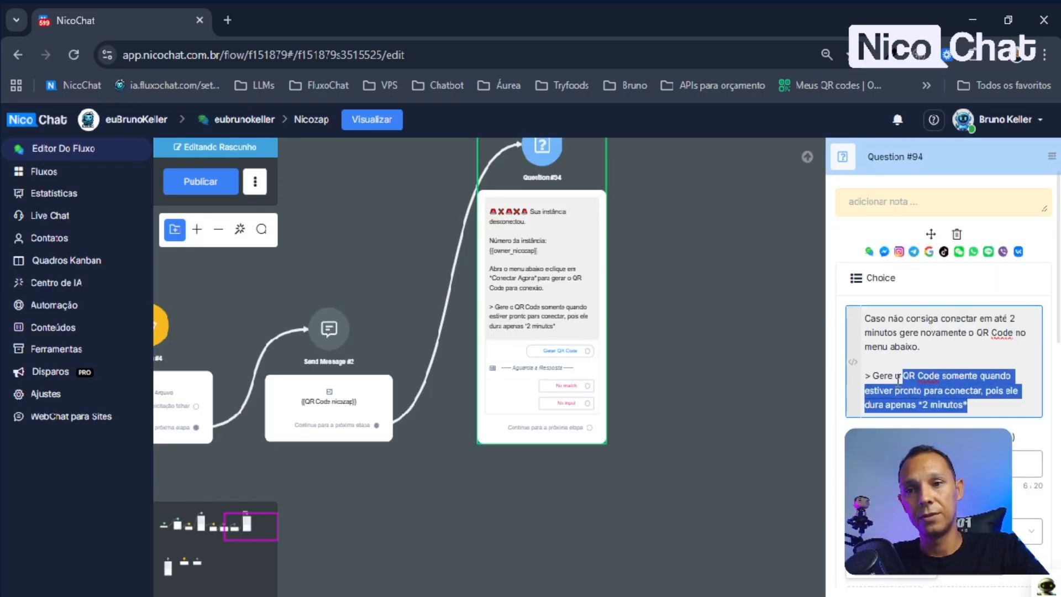
pyautogui.moveTo(902, 373); pyautogui.dragTo(865, 366)
pyautogui.press('BackSpace')
pyautogui.press('BackSpace')
pyautogui.press('BackSpace')
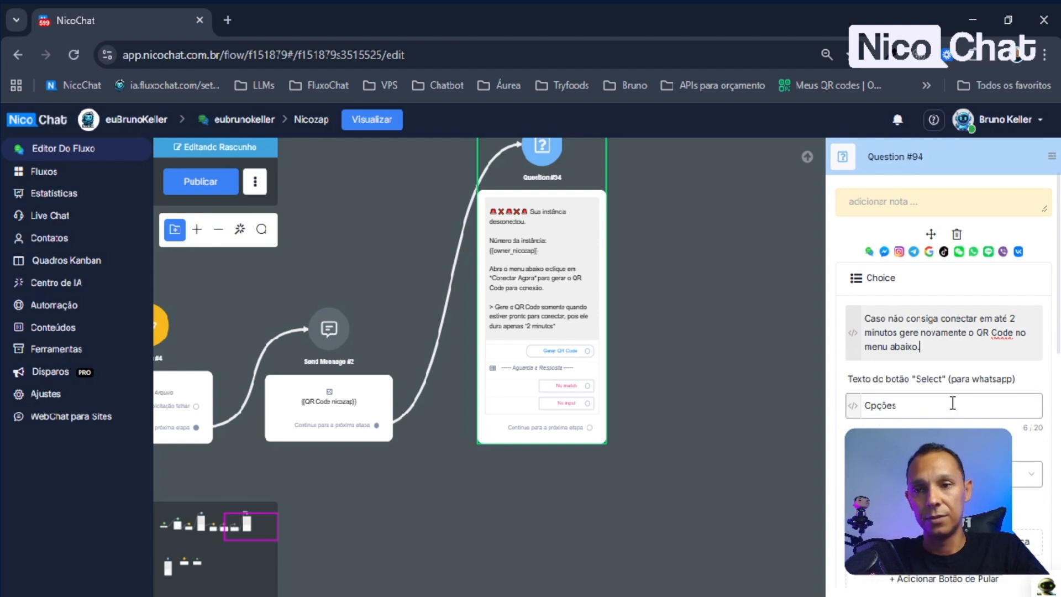
pyautogui.scroll(-3, 923, 428)
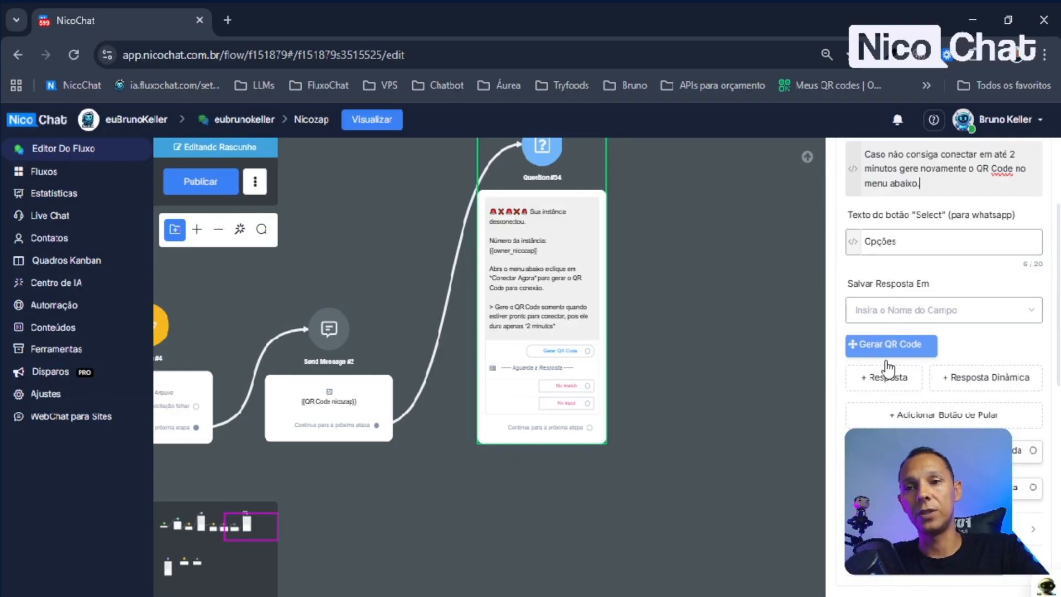
# Connect the "Gerar QR Code" option of the copied question back to Action #3, the NicoZap instance connection action
pyautogui.click(894, 345)
pyautogui.click(820, 148)
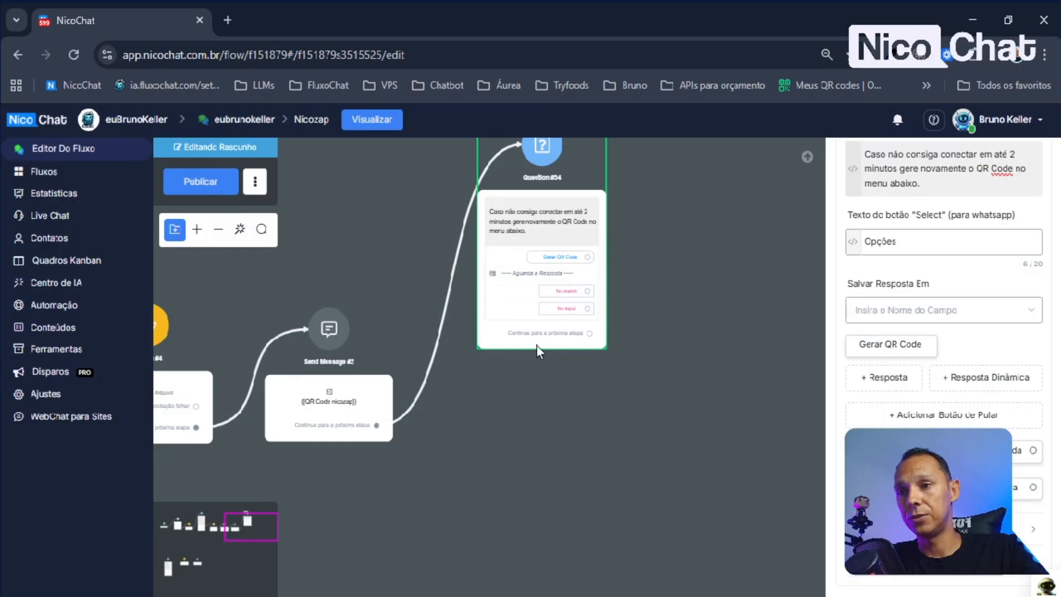
pyautogui.click(535, 346)
pyautogui.moveTo(711, 393); pyautogui.dragTo(699, 513)
pyautogui.scroll(-3, 663, 492)
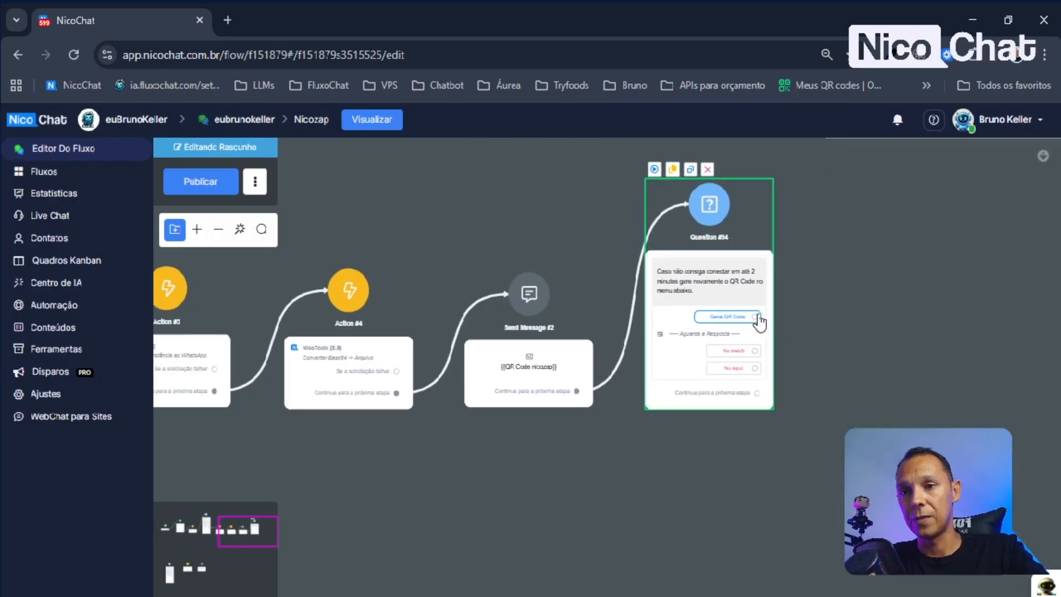
pyautogui.moveTo(756, 317); pyautogui.dragTo(170, 294)
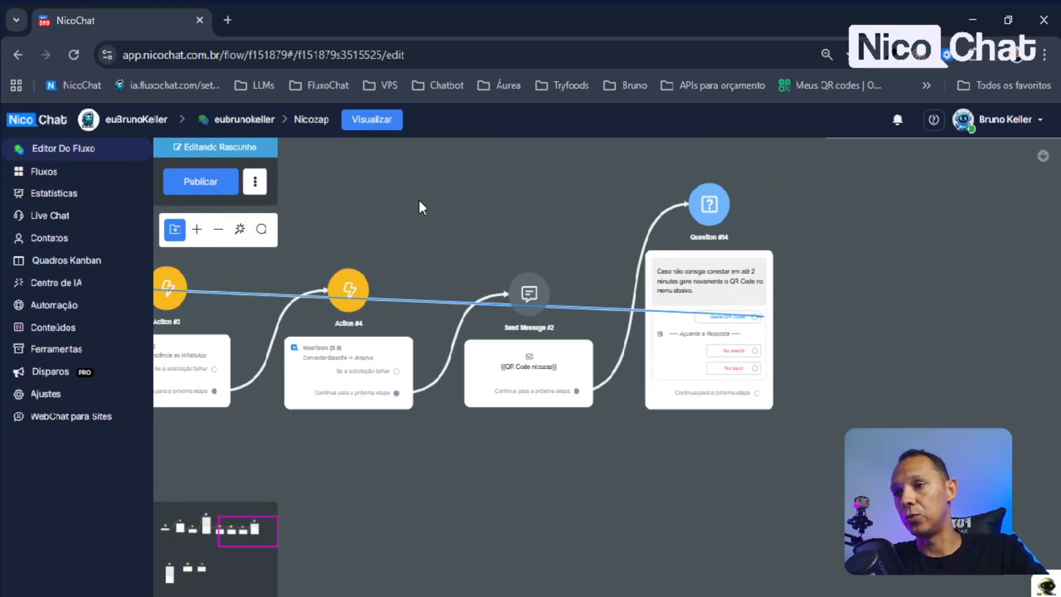
pyautogui.moveTo(535, 213); pyautogui.dragTo(702, 216)
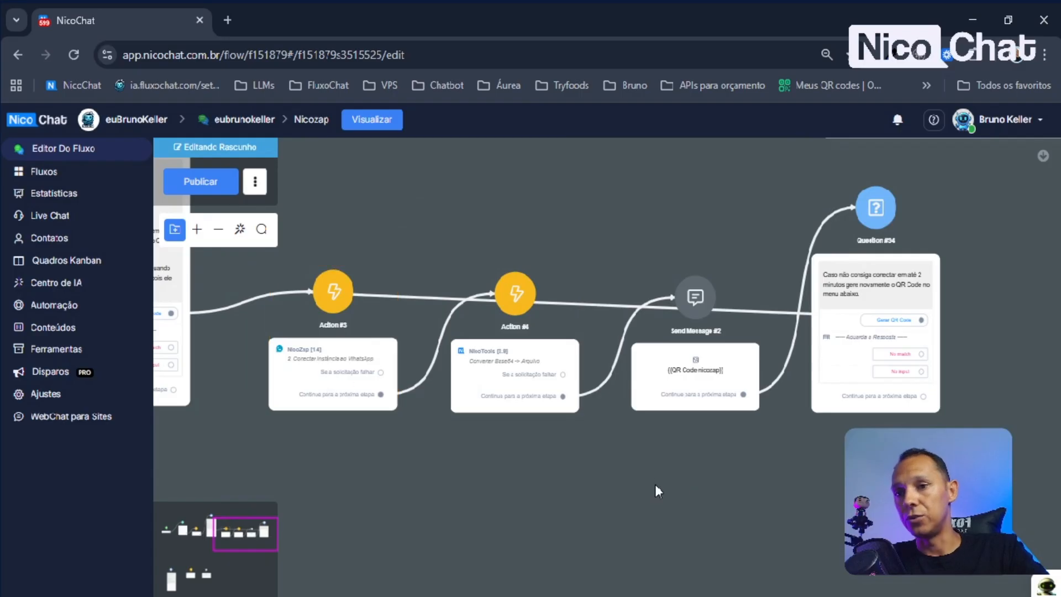
# Move the copied question block slightly higher beside Send Message #2 and publish the Nicozap flow
pyautogui.moveTo(808, 385); pyautogui.dragTo(816, 355)
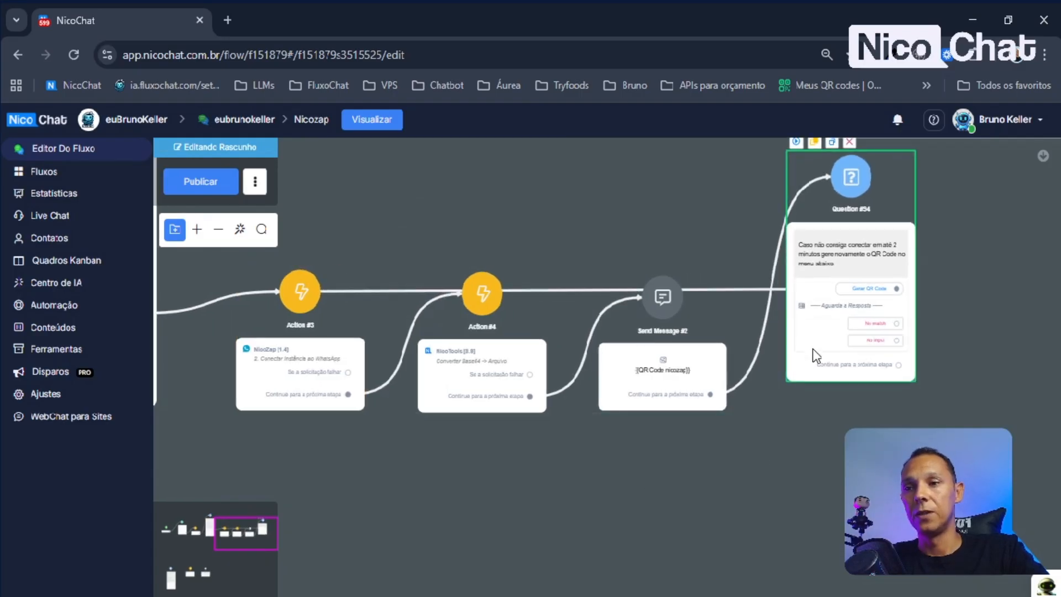
pyautogui.scroll(-4, 663, 276)
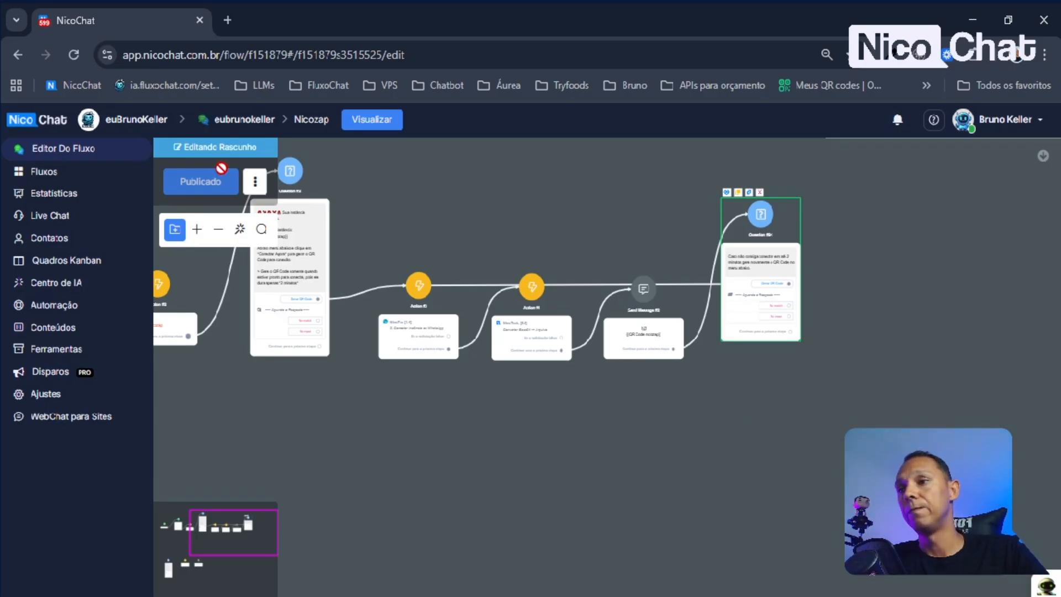
pyautogui.click(487, 222)
pyautogui.moveTo(495, 227); pyautogui.dragTo(518, 231)
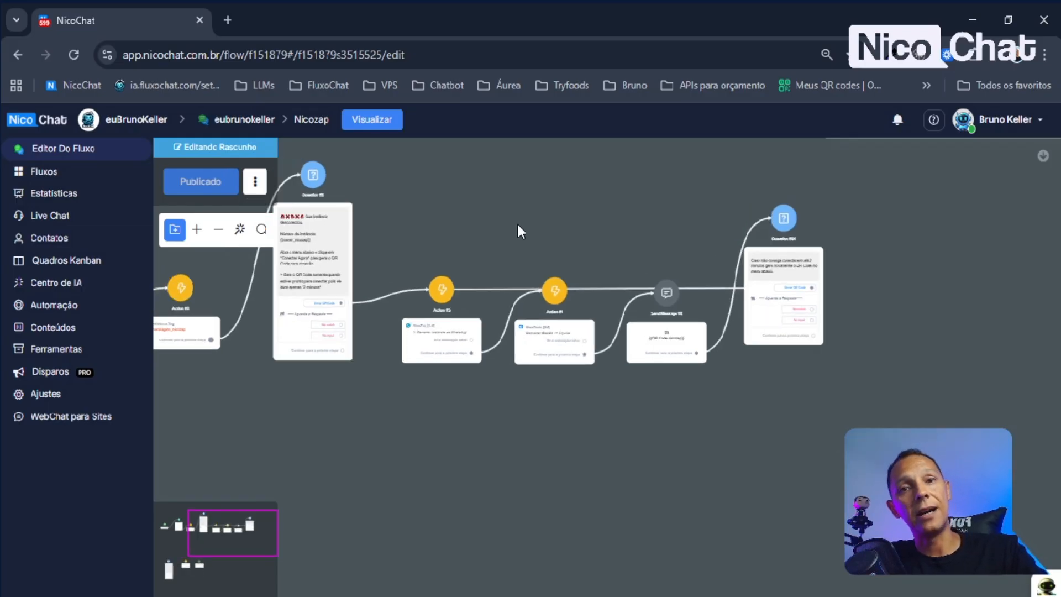